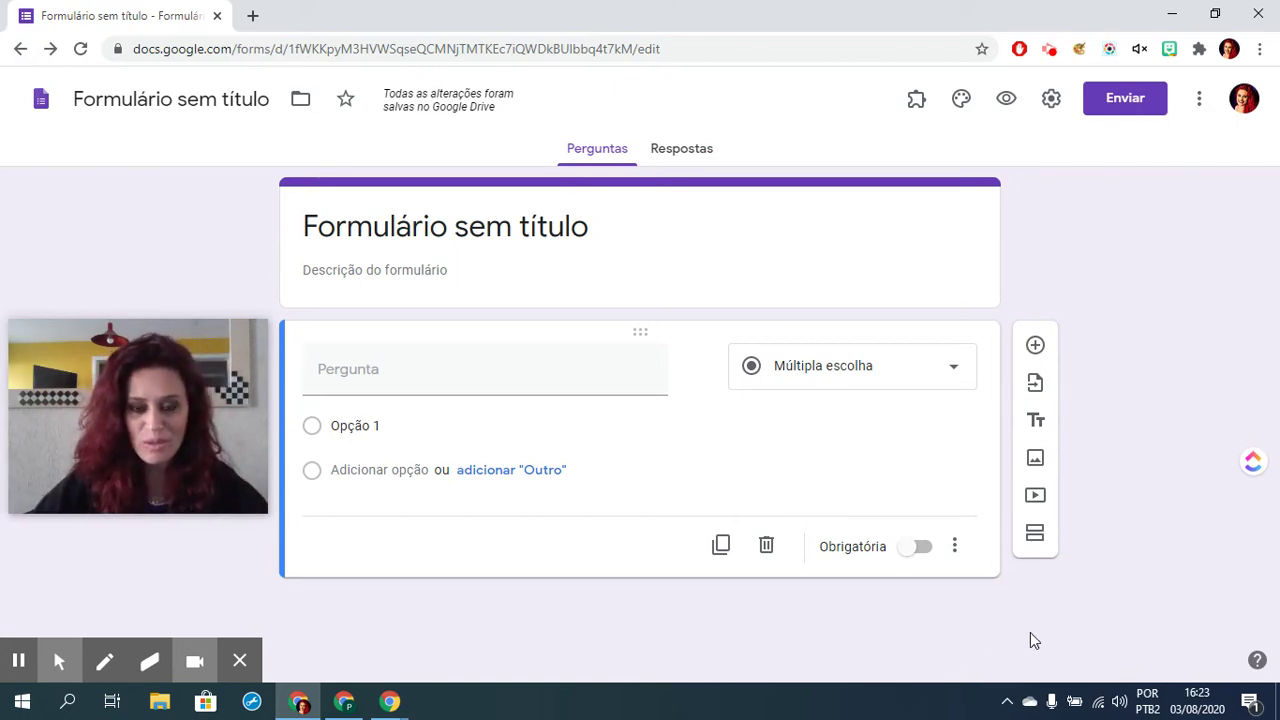
# Step: Keep the question as Múltipla escolha and add answer options up to Opção 5
pyautogui.click(845, 372)
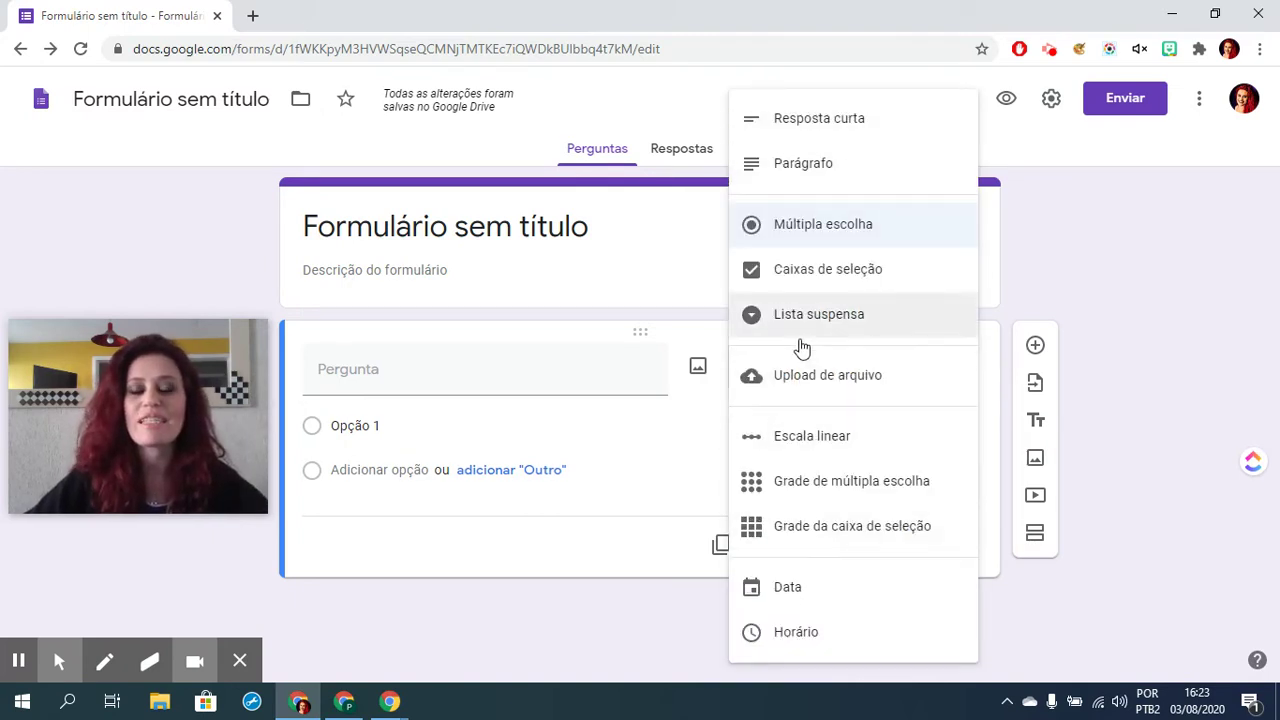
pyautogui.click(815, 230)
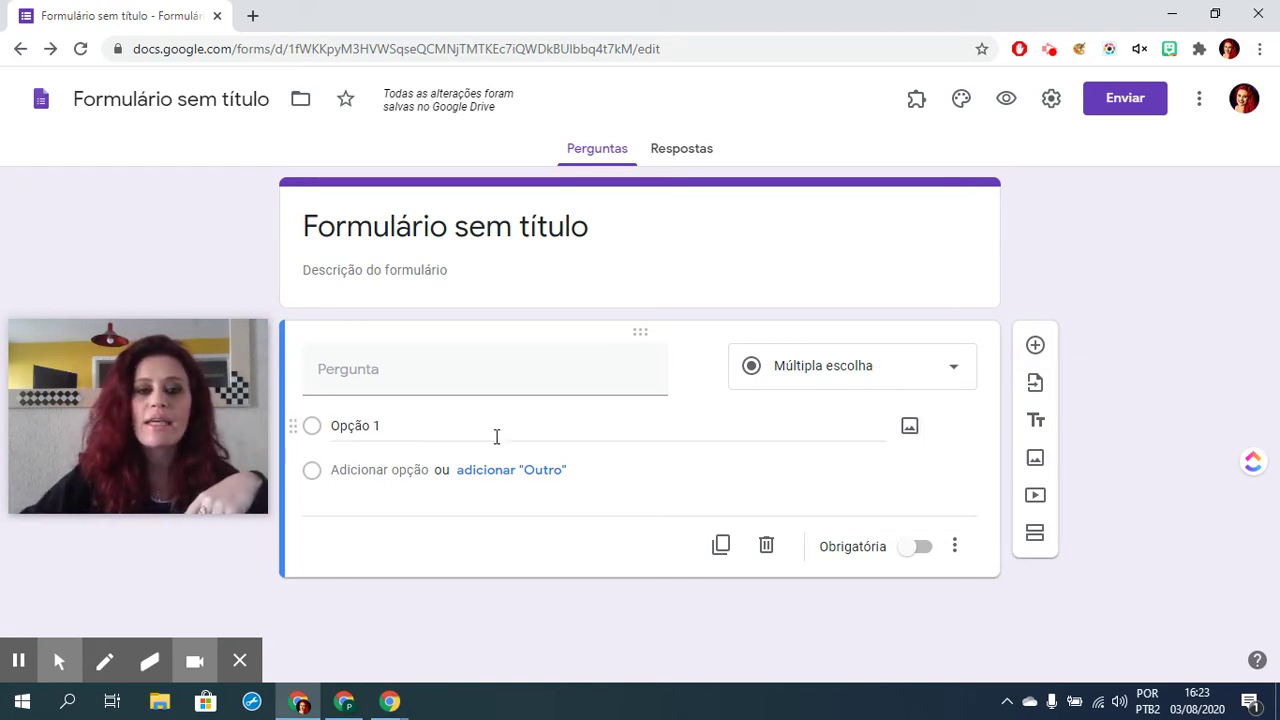
pyautogui.click(371, 470)
pyautogui.click(375, 518)
pyautogui.click(370, 568)
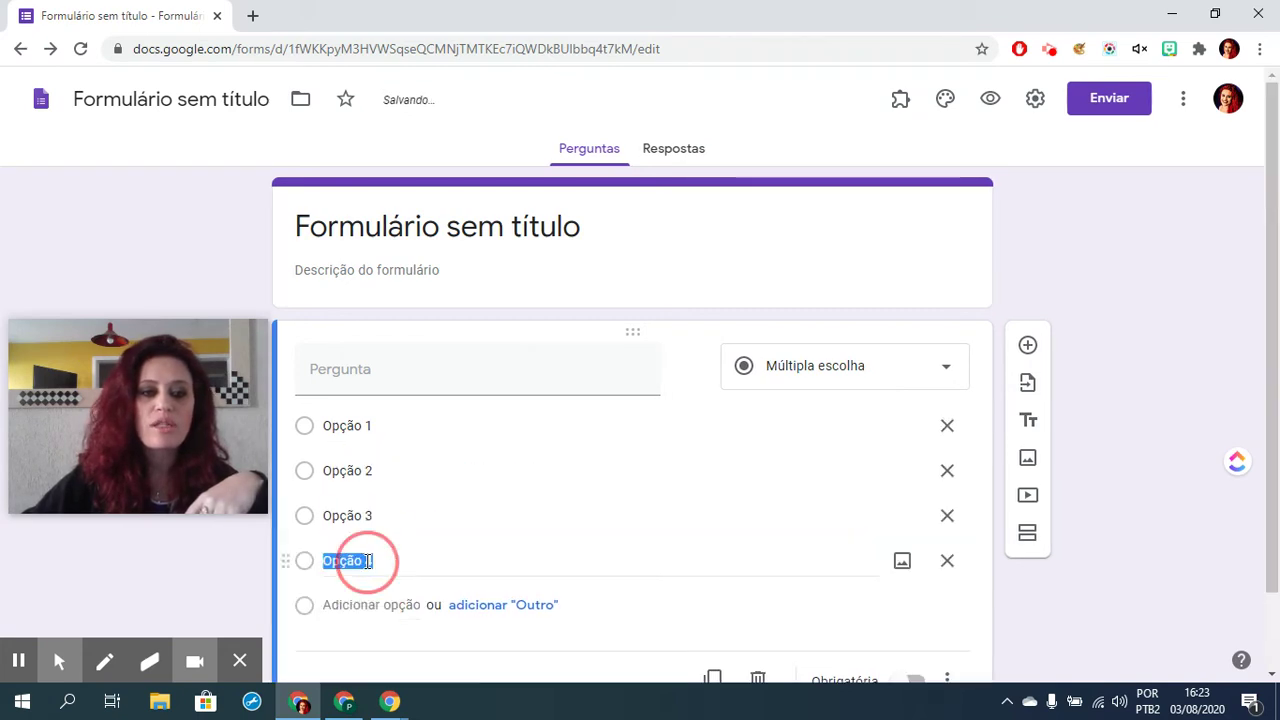
pyautogui.click(363, 603)
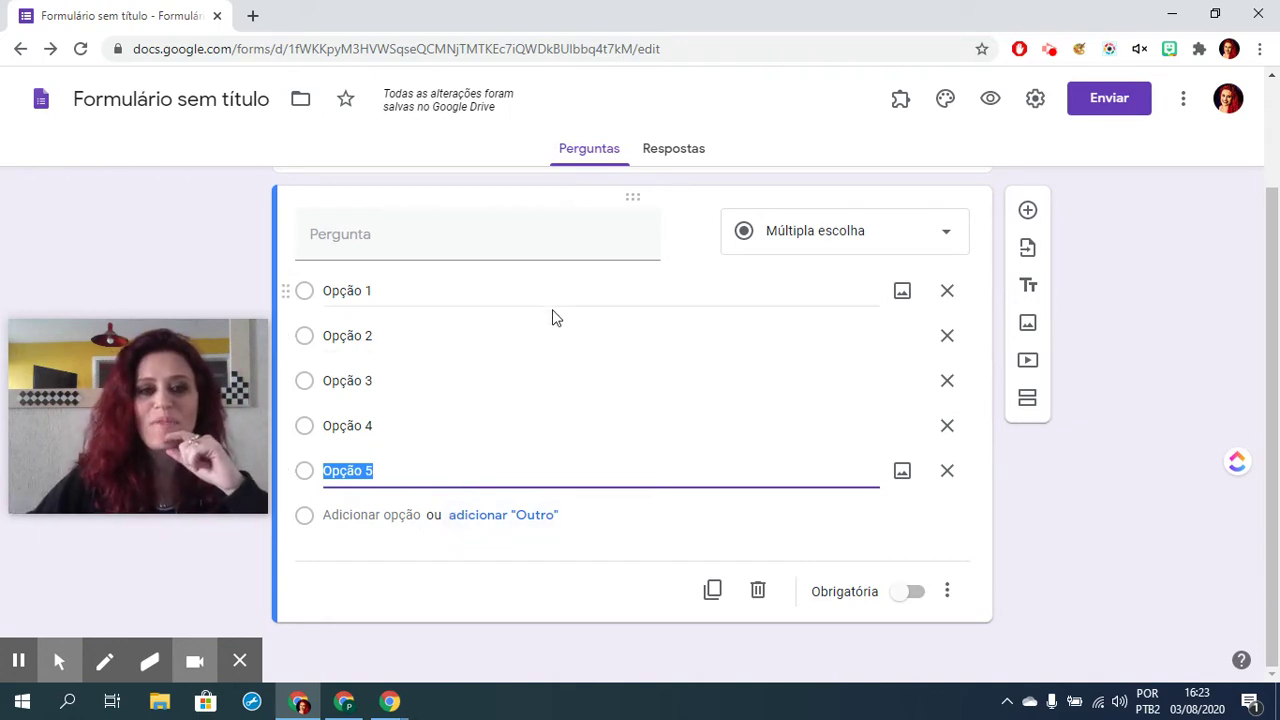
# Step: View the image sources available for the question, and close the image dialog without inserting anything
pyautogui.click(555, 231)
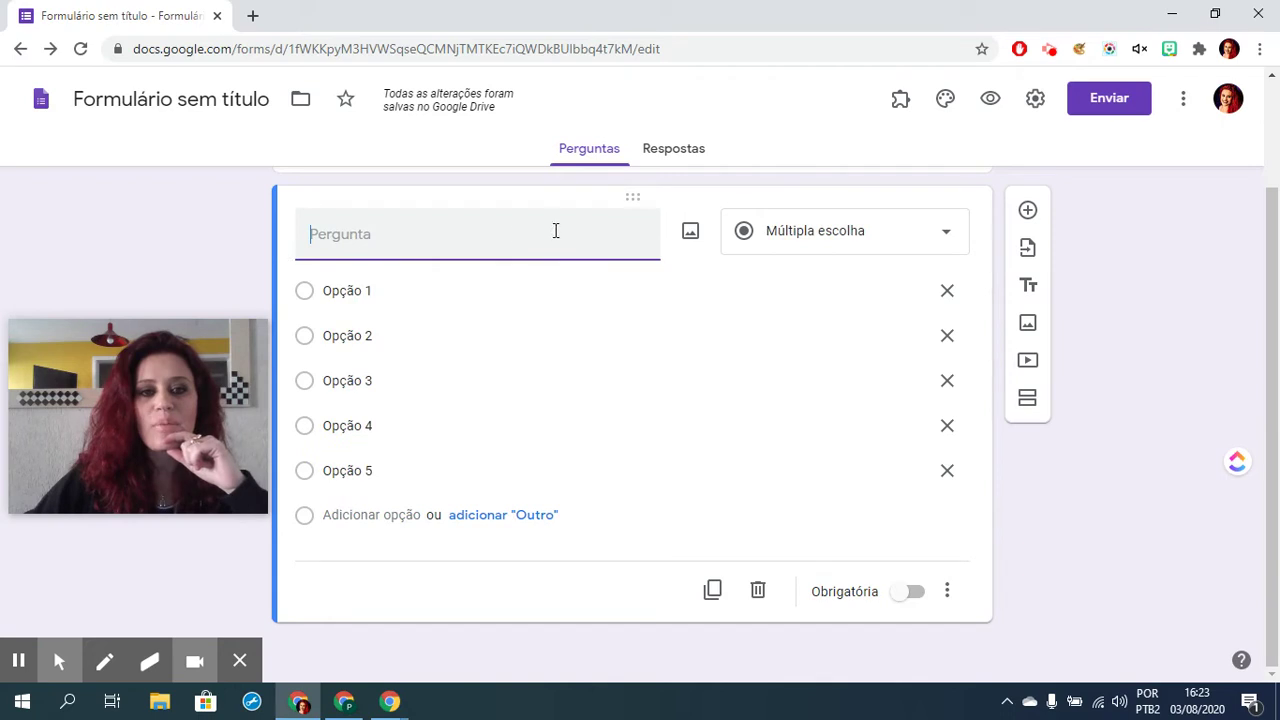
pyautogui.click(688, 235)
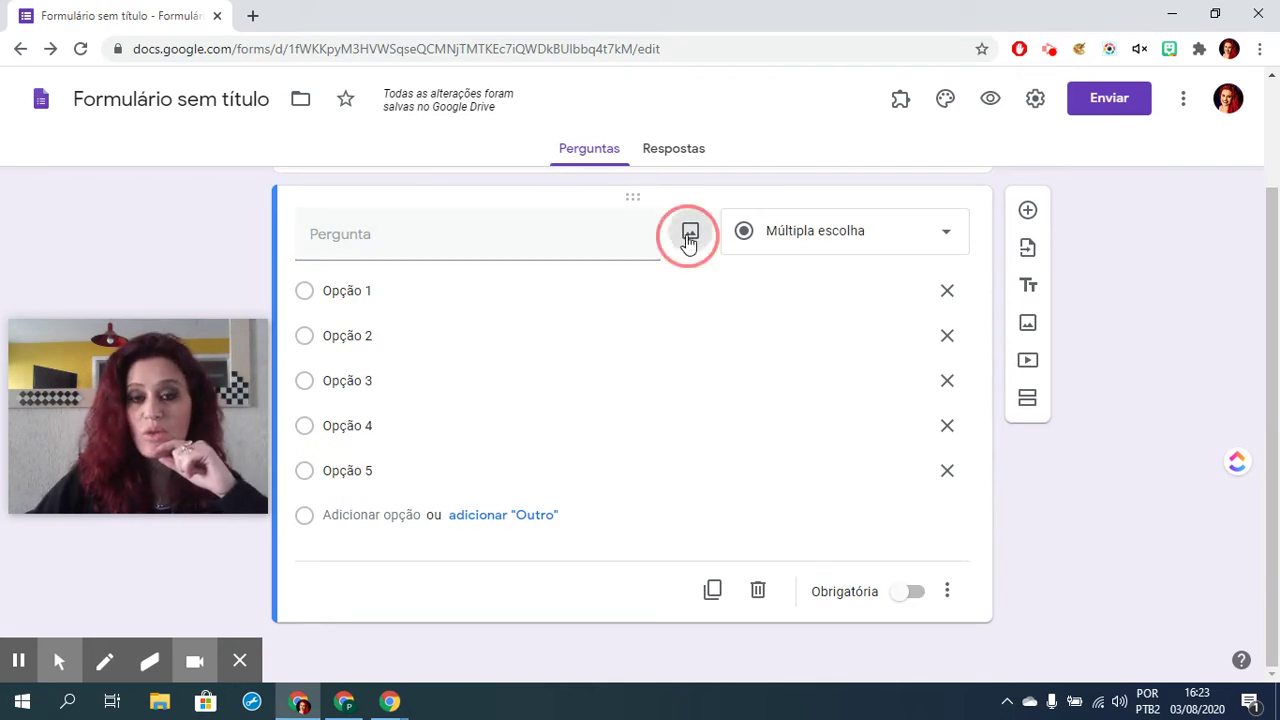
pyautogui.click(472, 251)
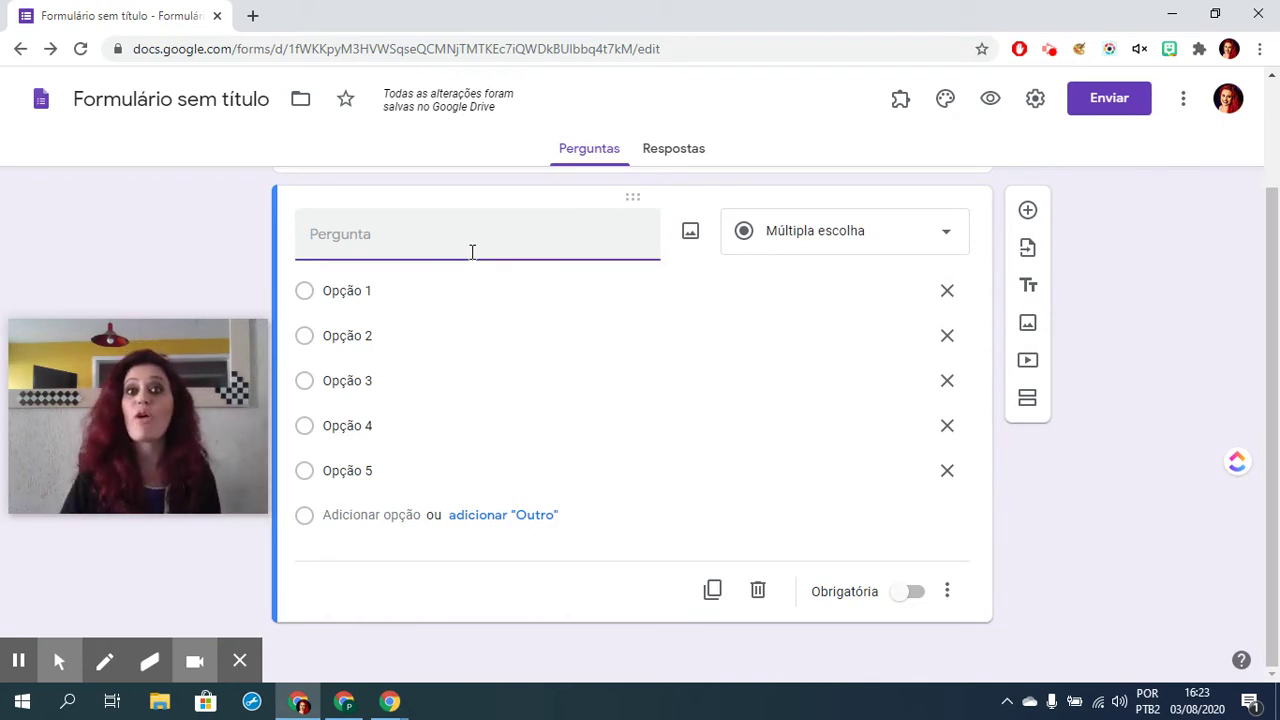
pyautogui.click(690, 234)
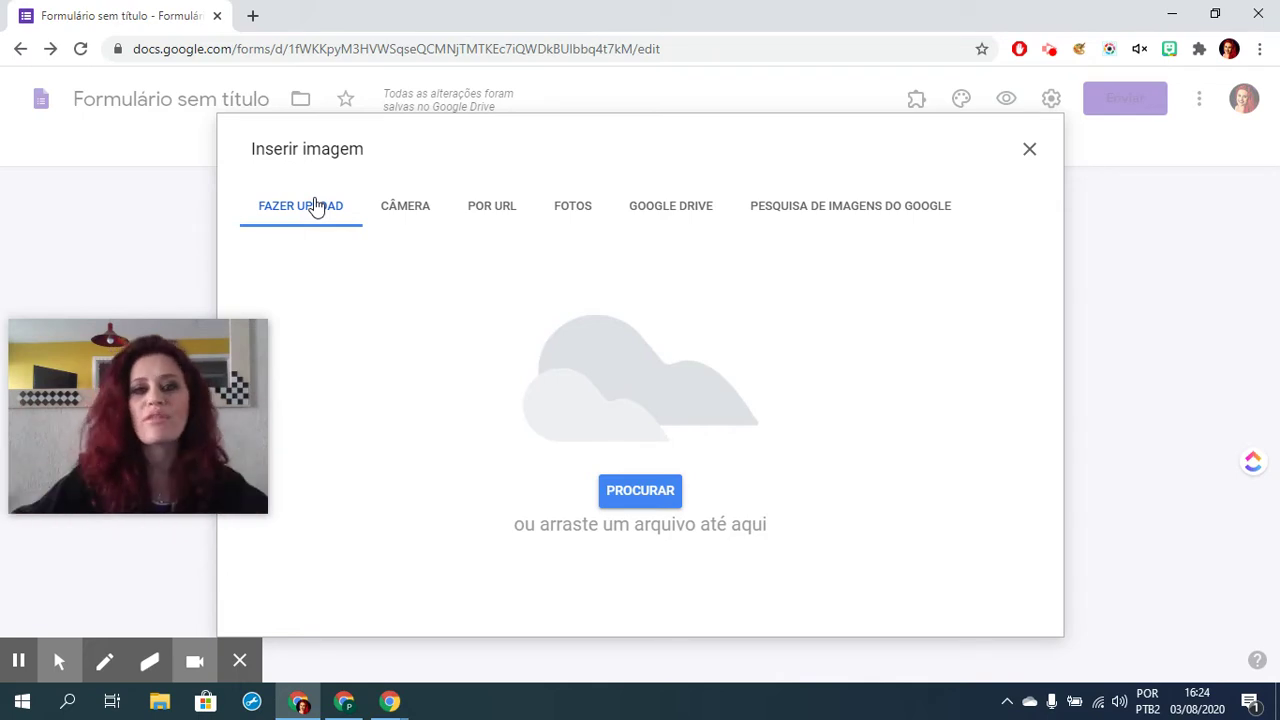
pyautogui.click(1029, 149)
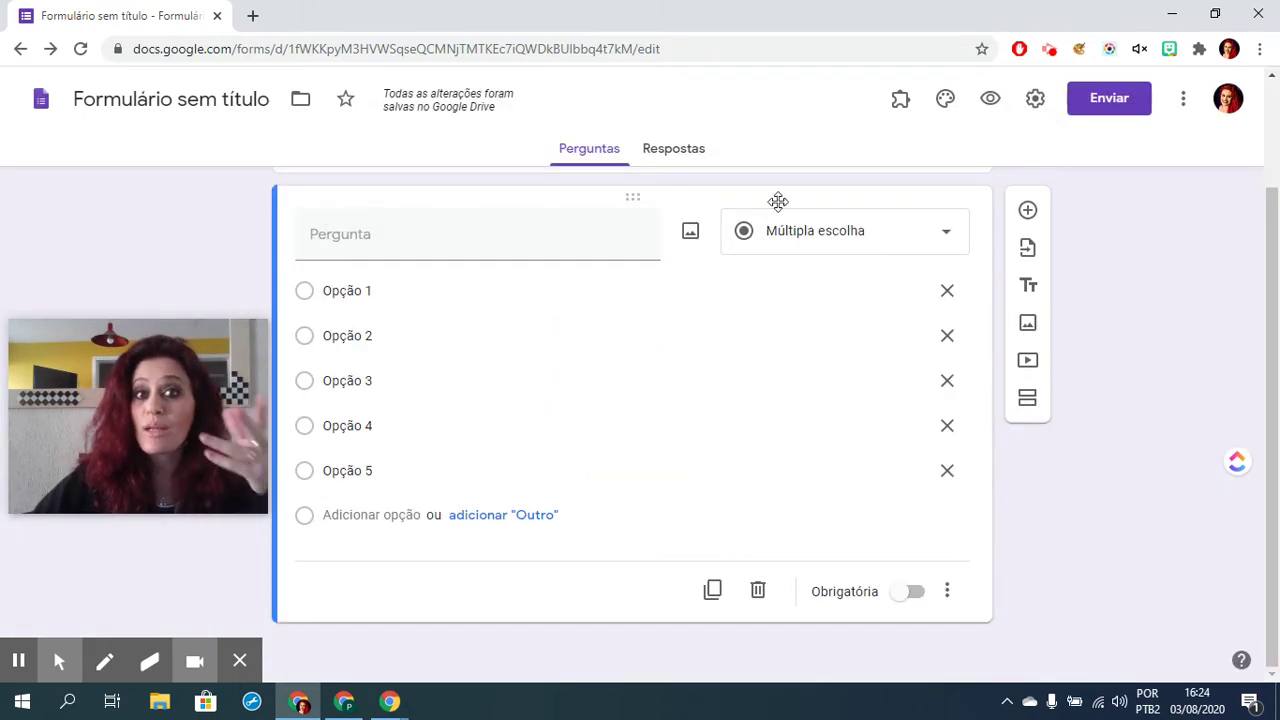
pyautogui.click(491, 234)
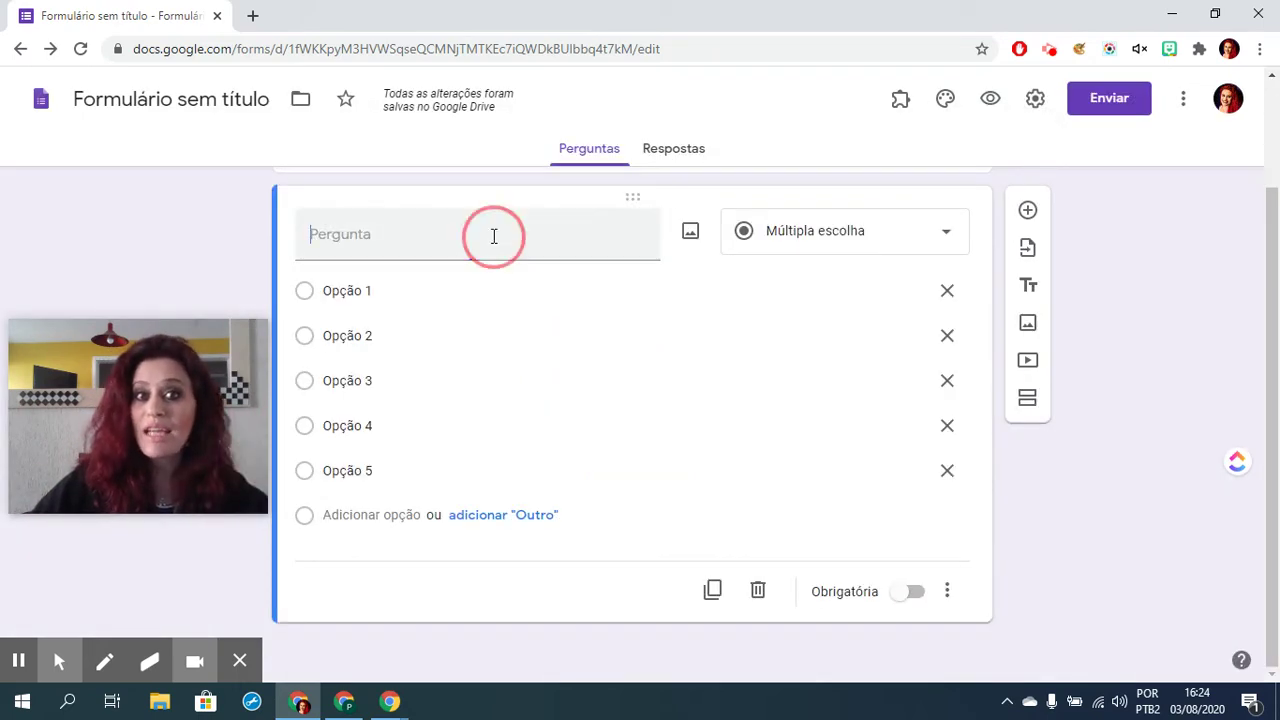
# Step: Search Google images for "música" and attach the white treble clef picture on black to Opção 1
pyautogui.click(502, 295)
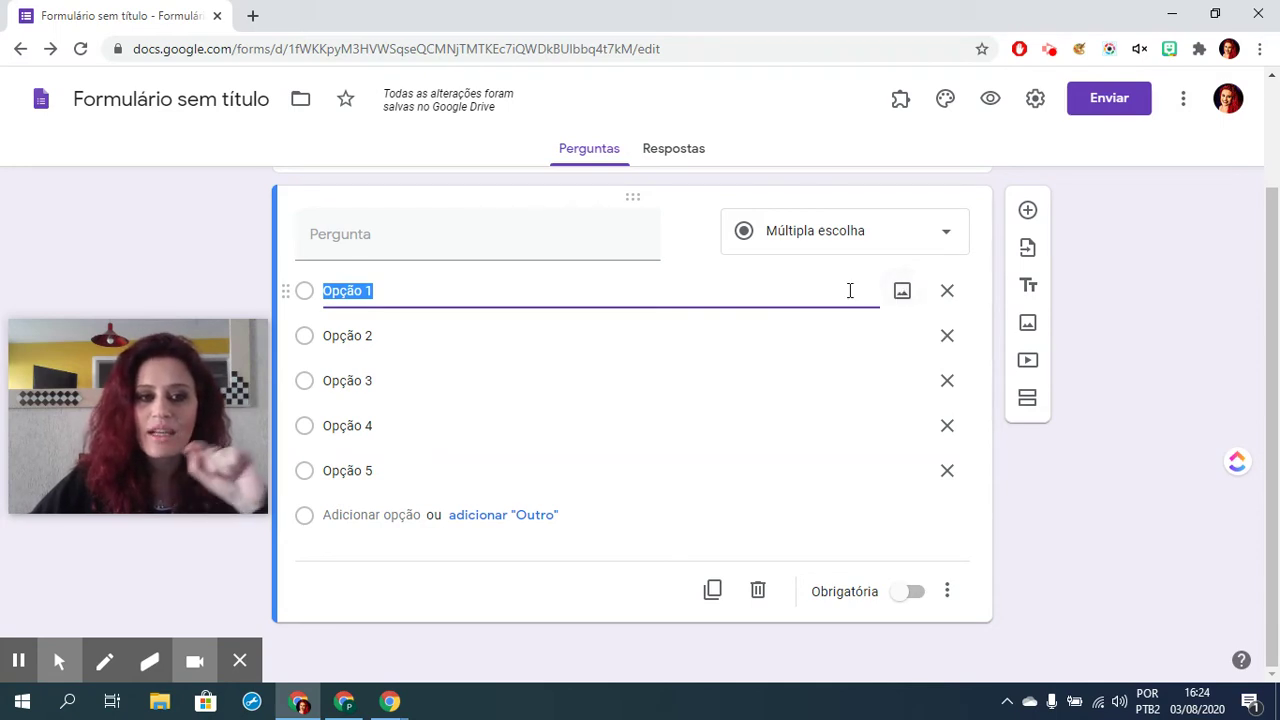
pyautogui.click(902, 291)
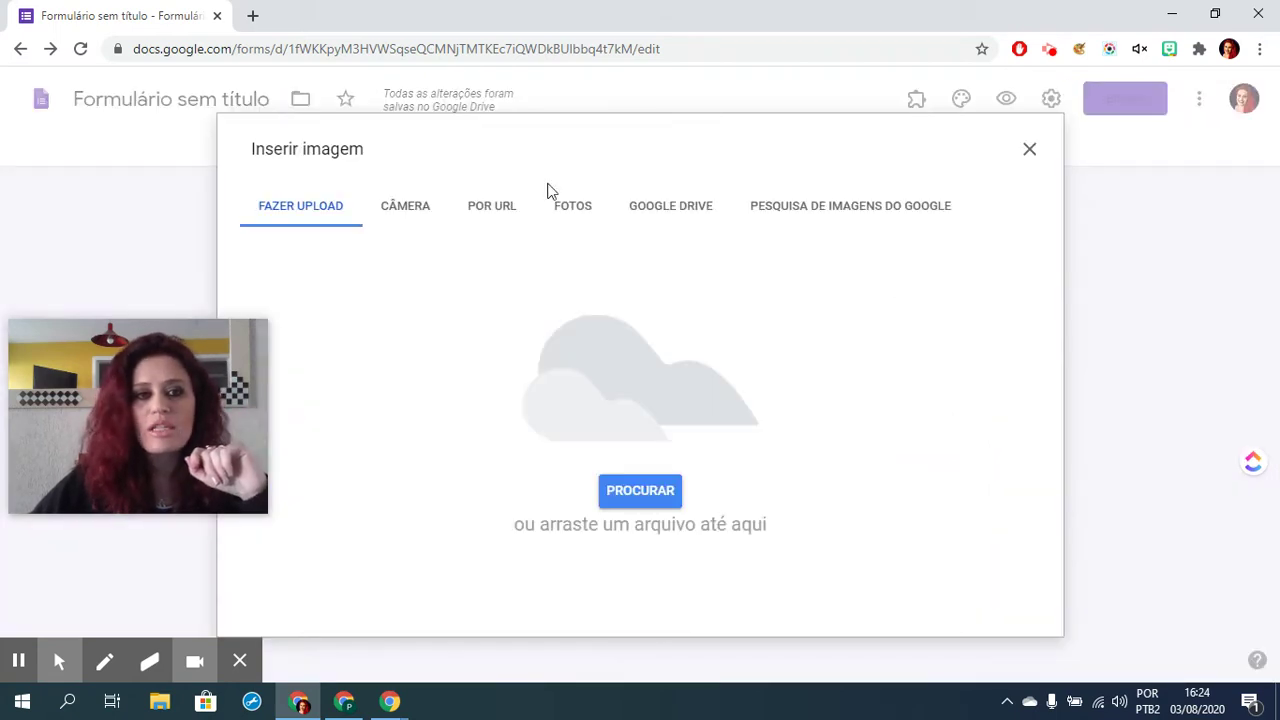
pyautogui.click(860, 212)
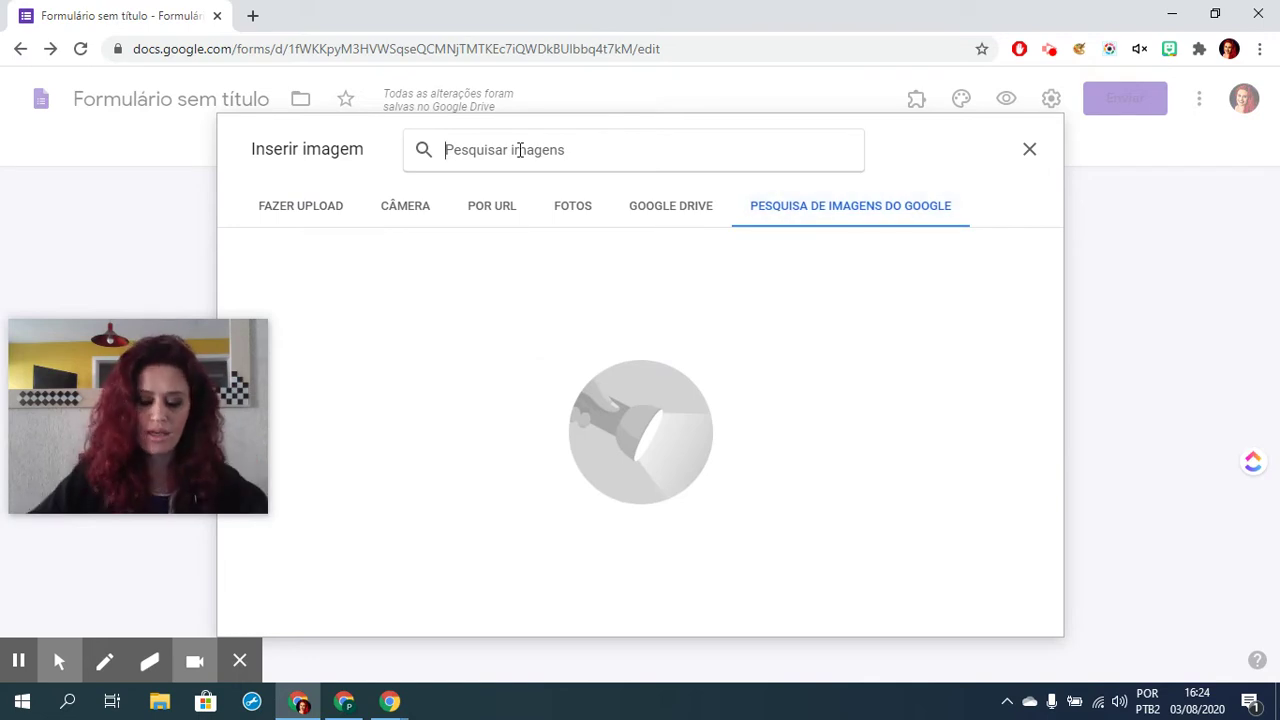
pyautogui.write('música')
pyautogui.press('Return')
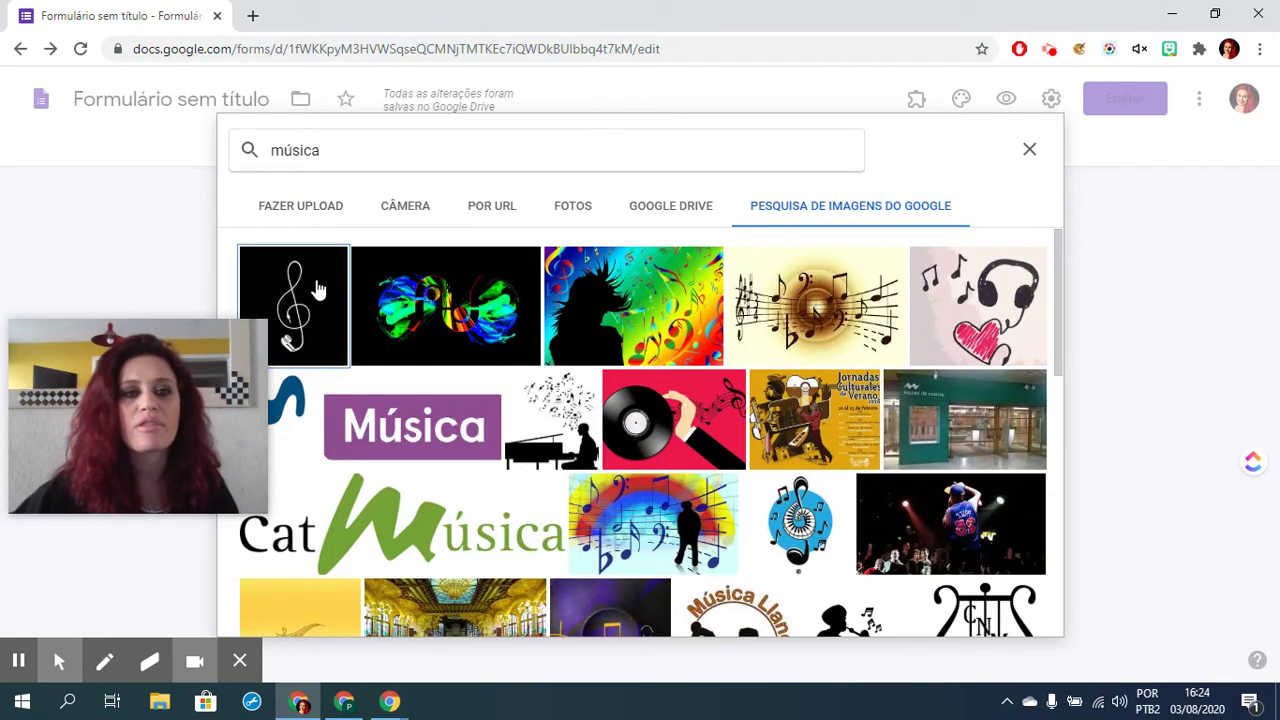
pyautogui.click(317, 289)
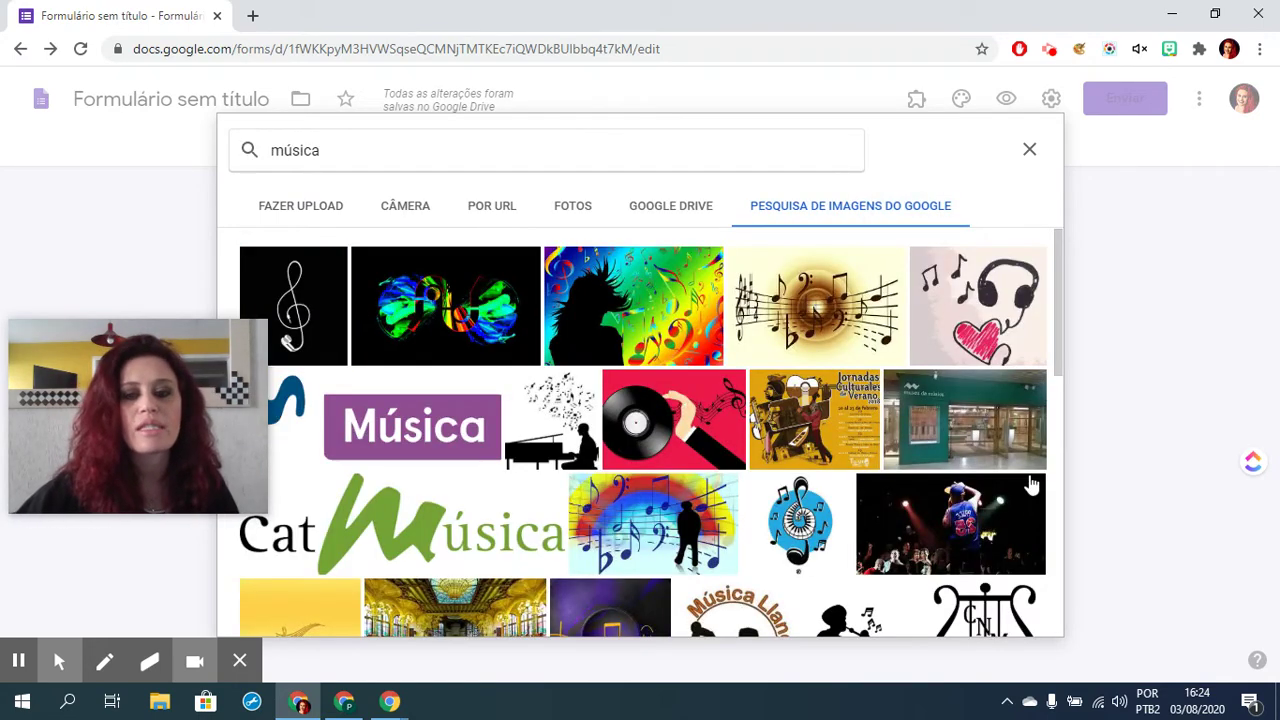
pyautogui.scroll(-3, 700, 450)
pyautogui.click(1014, 612)
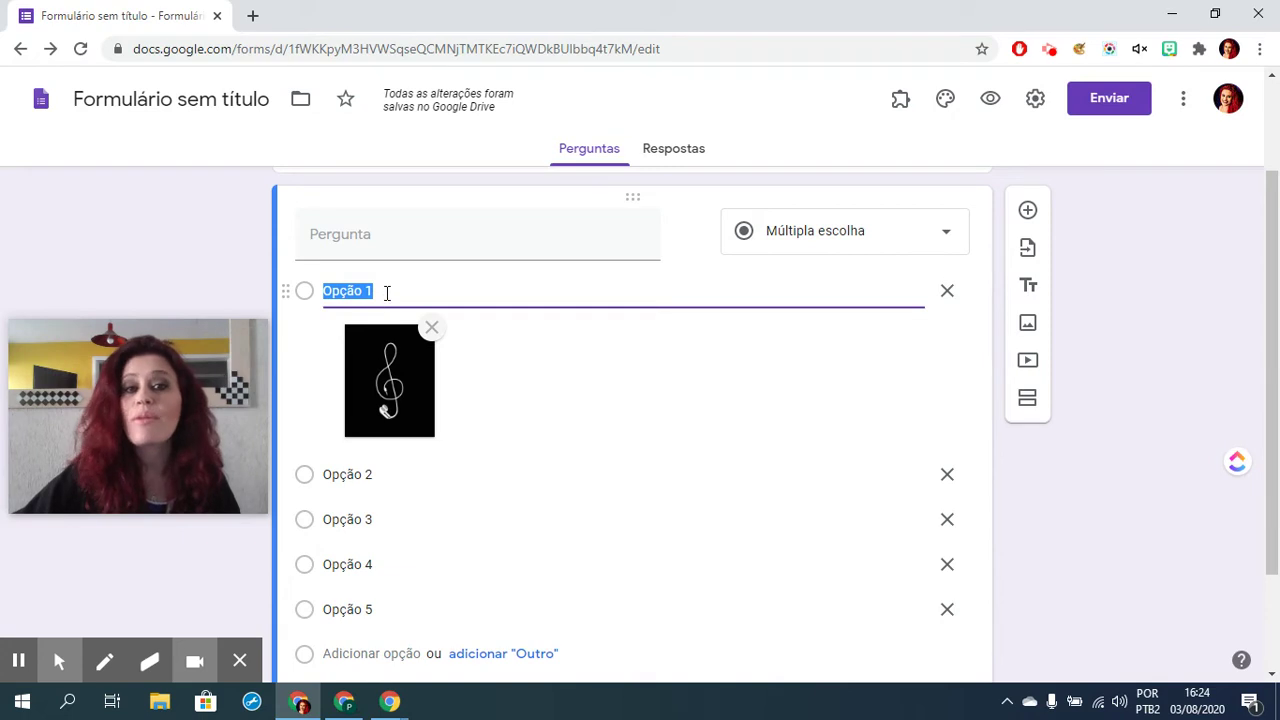
# Step: Try to clear the text label of the first option while keeping its image
pyautogui.press('BackSpace')
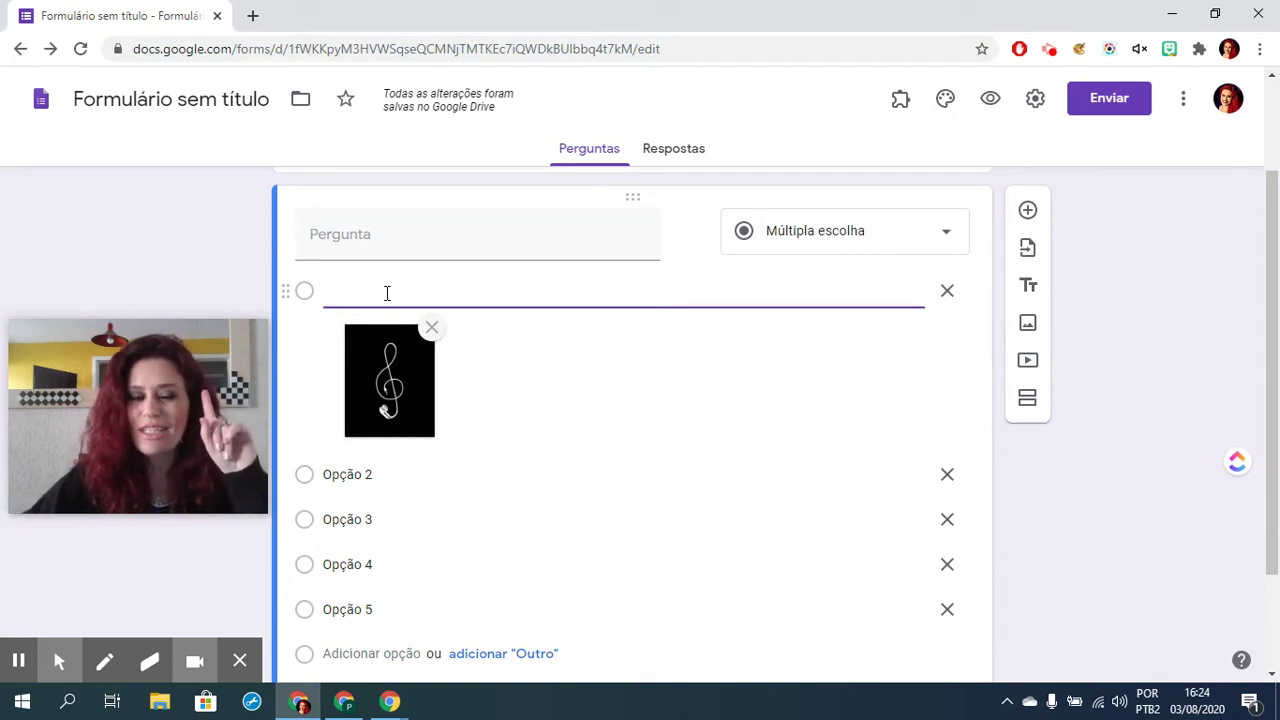
pyautogui.click(368, 477)
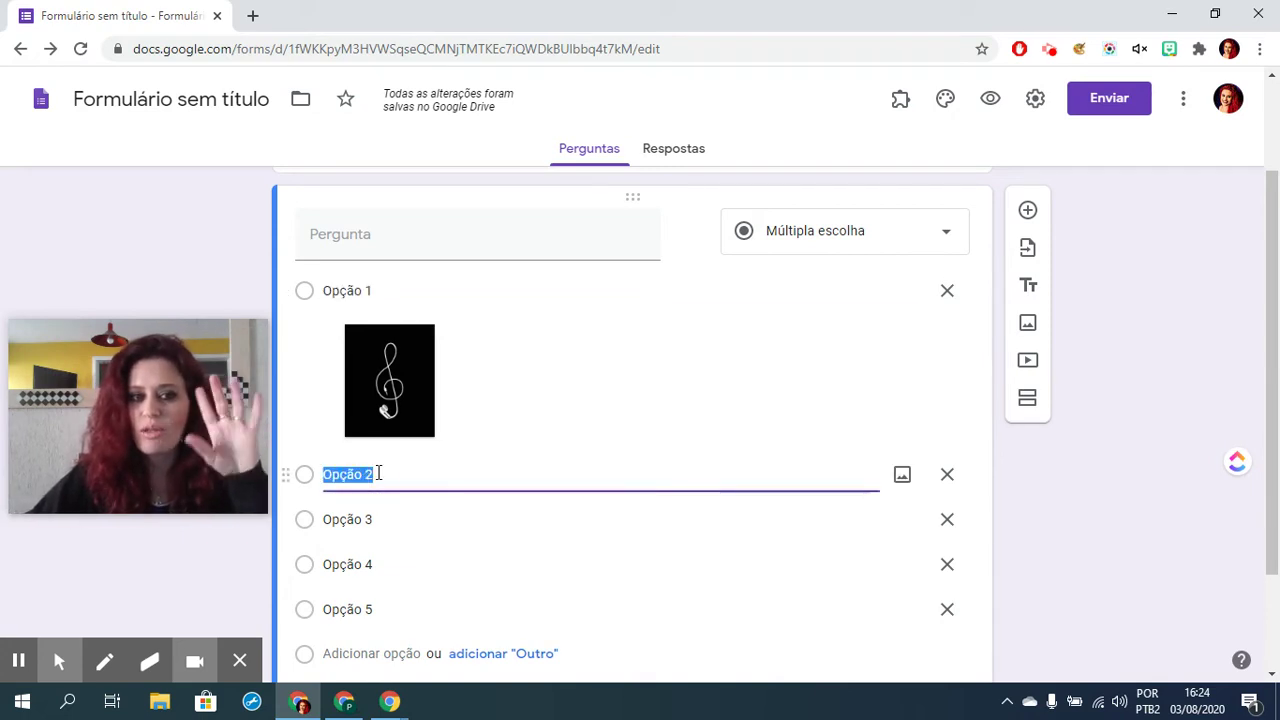
pyautogui.click(385, 290)
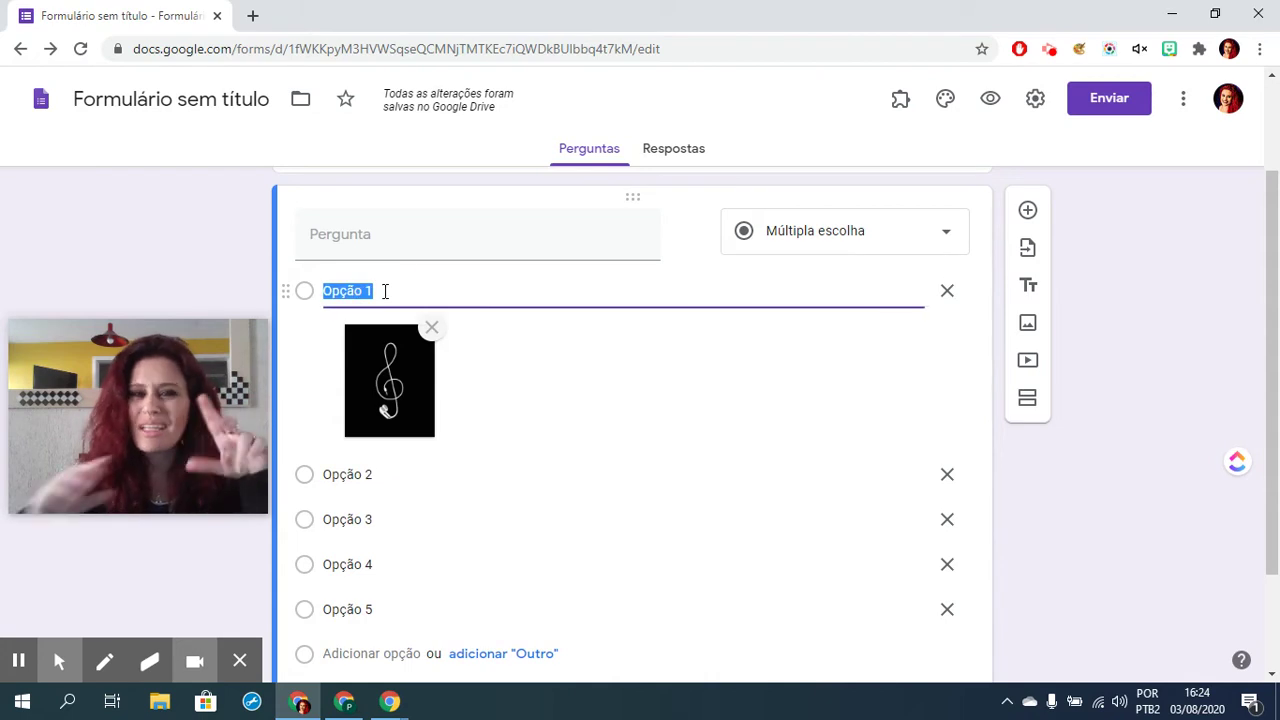
# Step: Delete the first four answer options, leaving only Opção 5
pyautogui.click(946, 291)
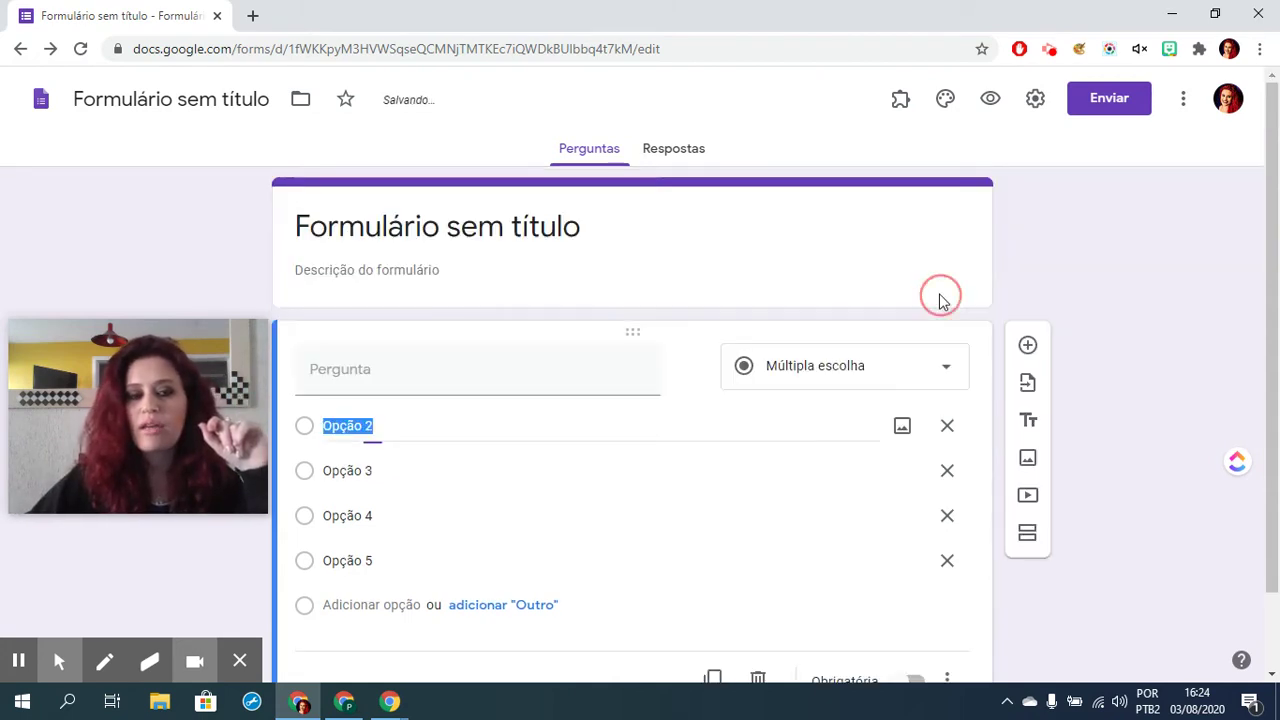
pyautogui.click(949, 427)
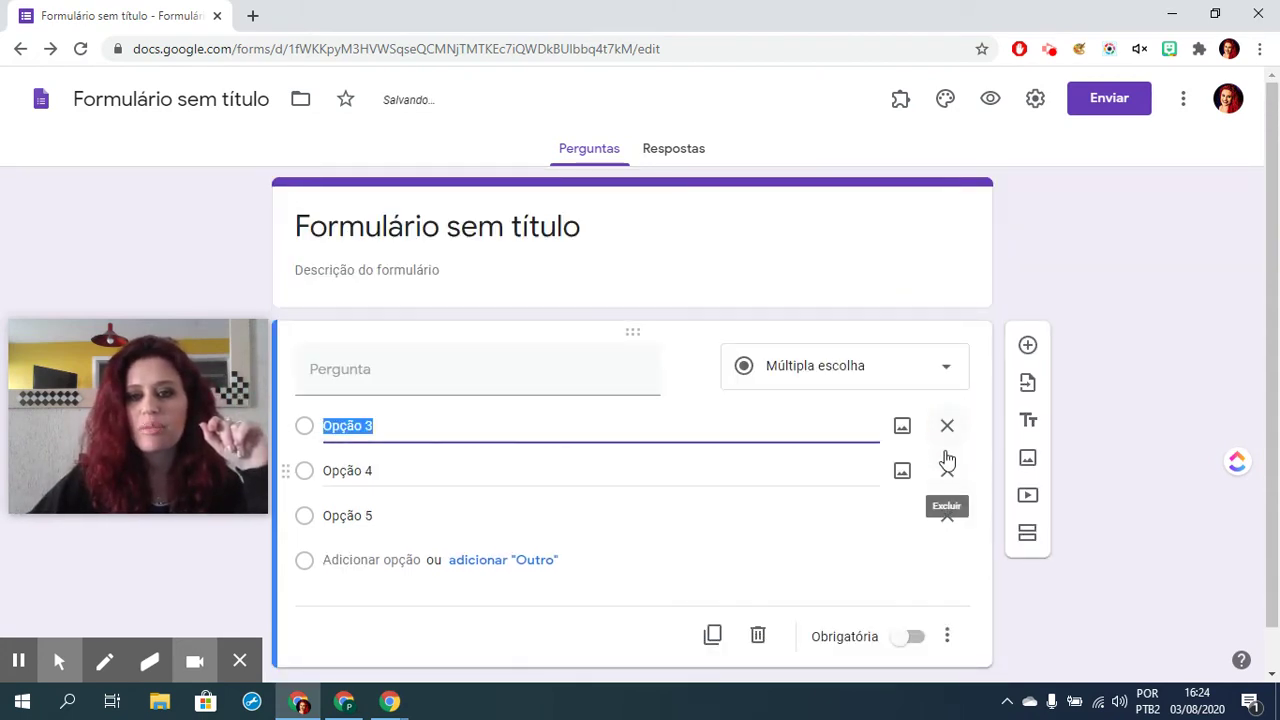
pyautogui.click(951, 427)
pyautogui.click(957, 427)
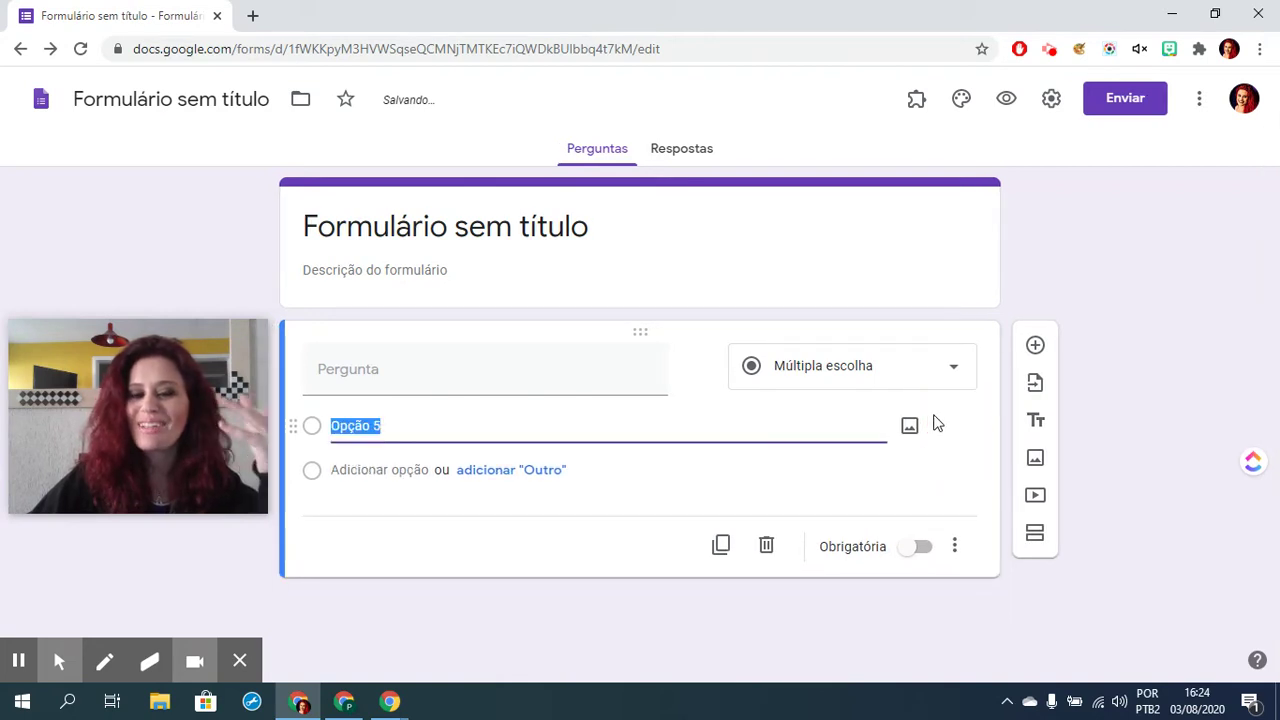
# Step: Change the question type to Resposta curta
pyautogui.click(824, 372)
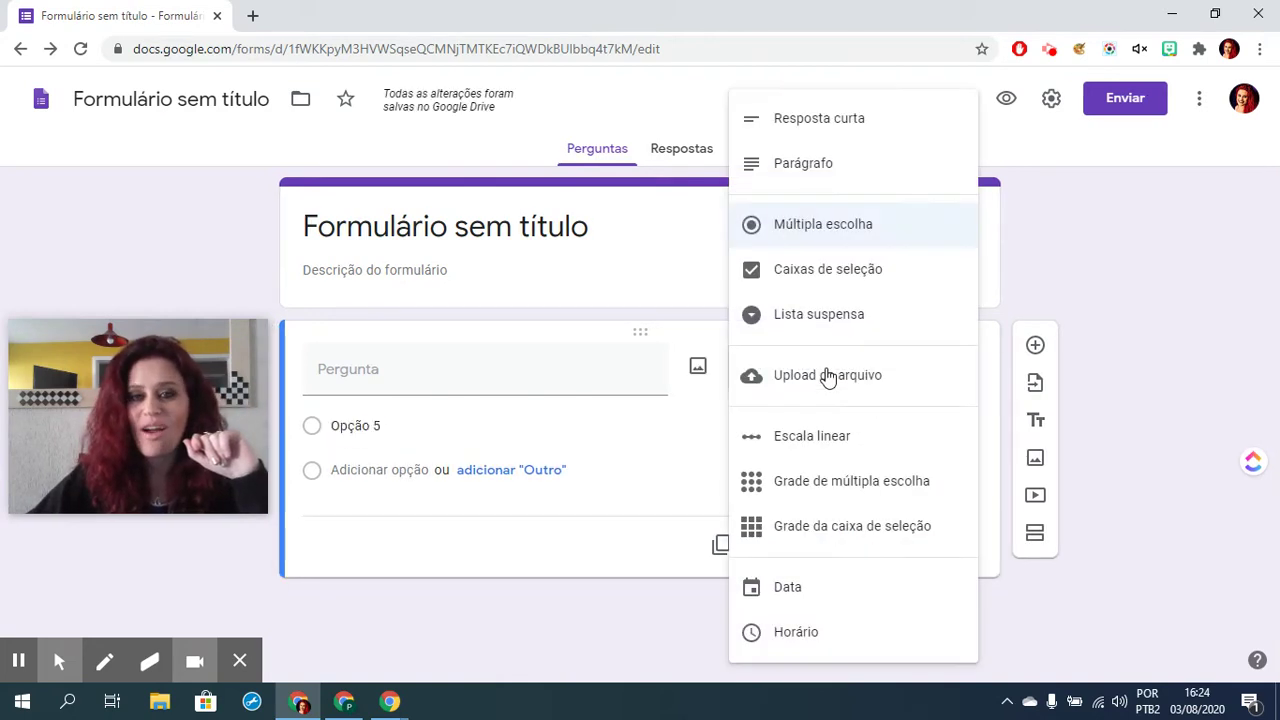
pyautogui.click(838, 120)
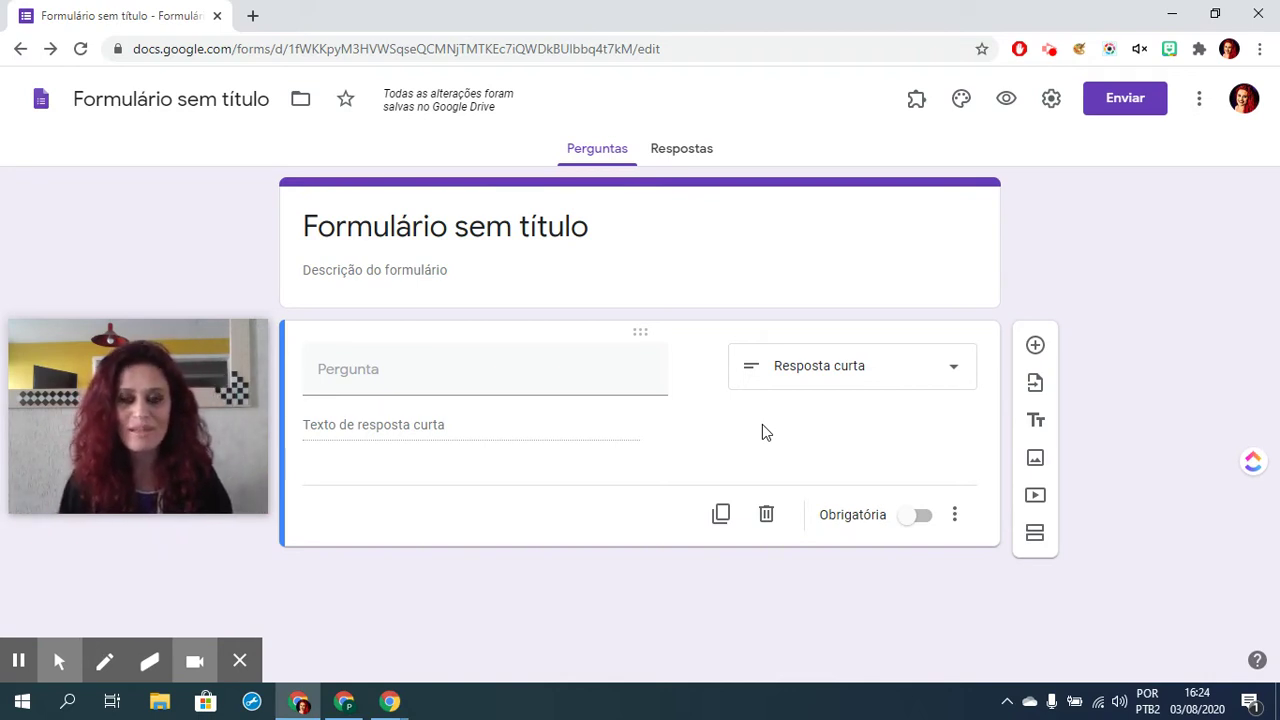
pyautogui.click(814, 380)
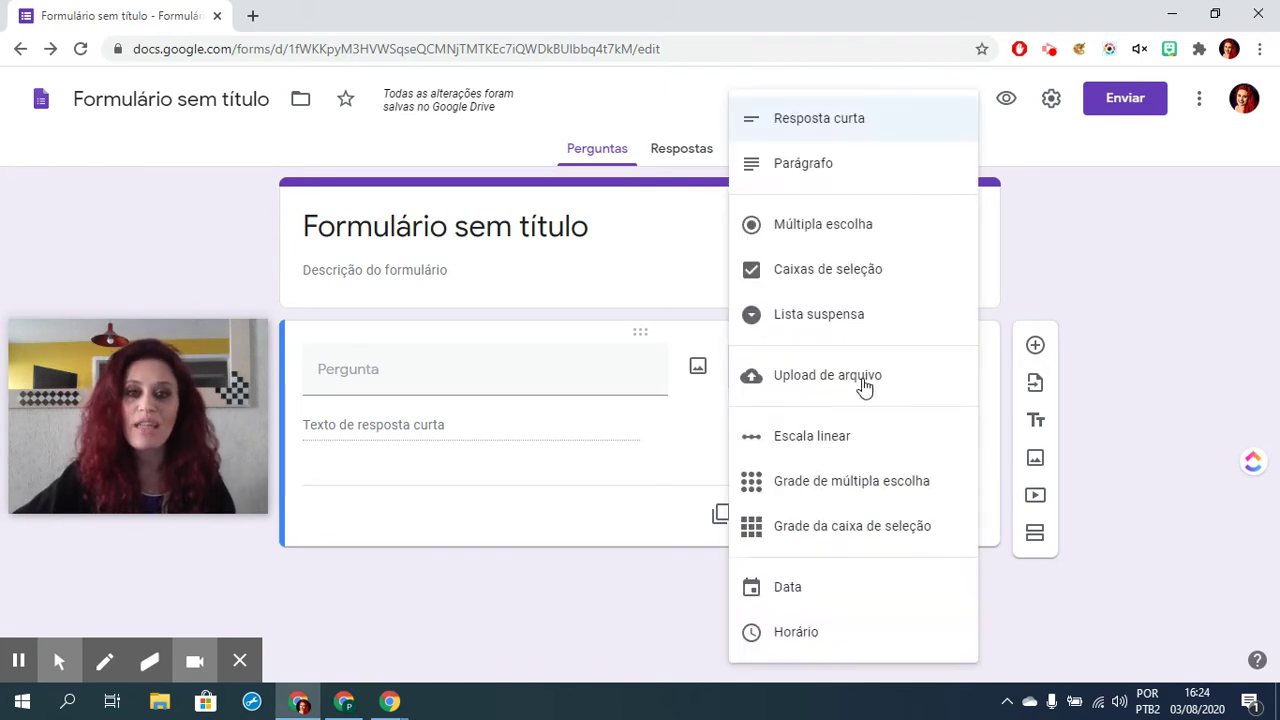
pyautogui.click(817, 122)
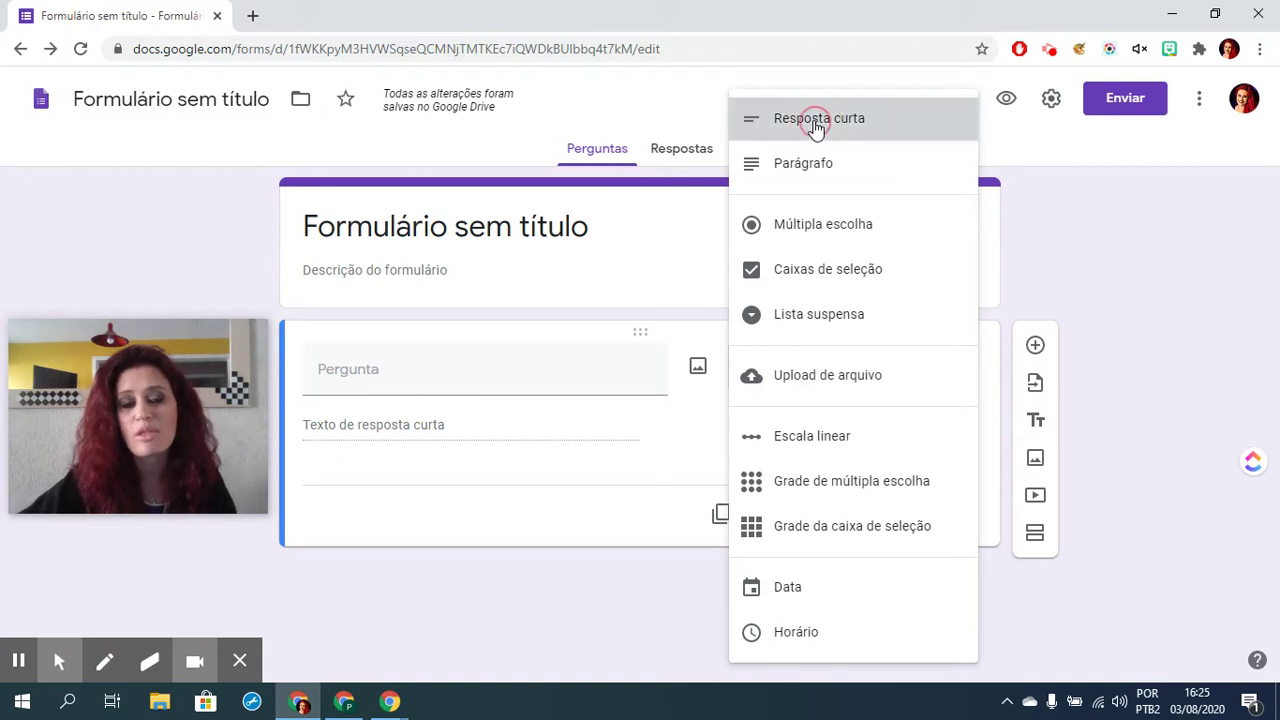
# Step: Preview the form and fill the short answer field with a very long run of the letter k
pyautogui.click(1006, 100)
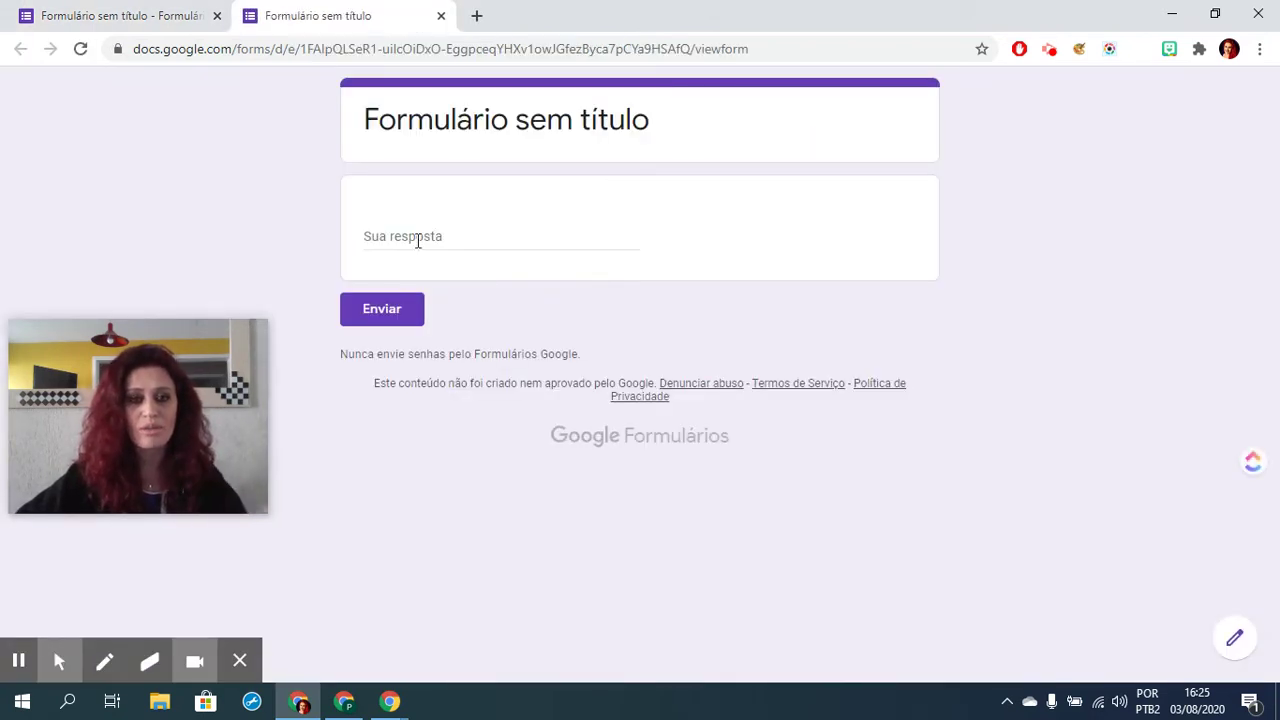
pyautogui.click(418, 241)
pyautogui.write('k')
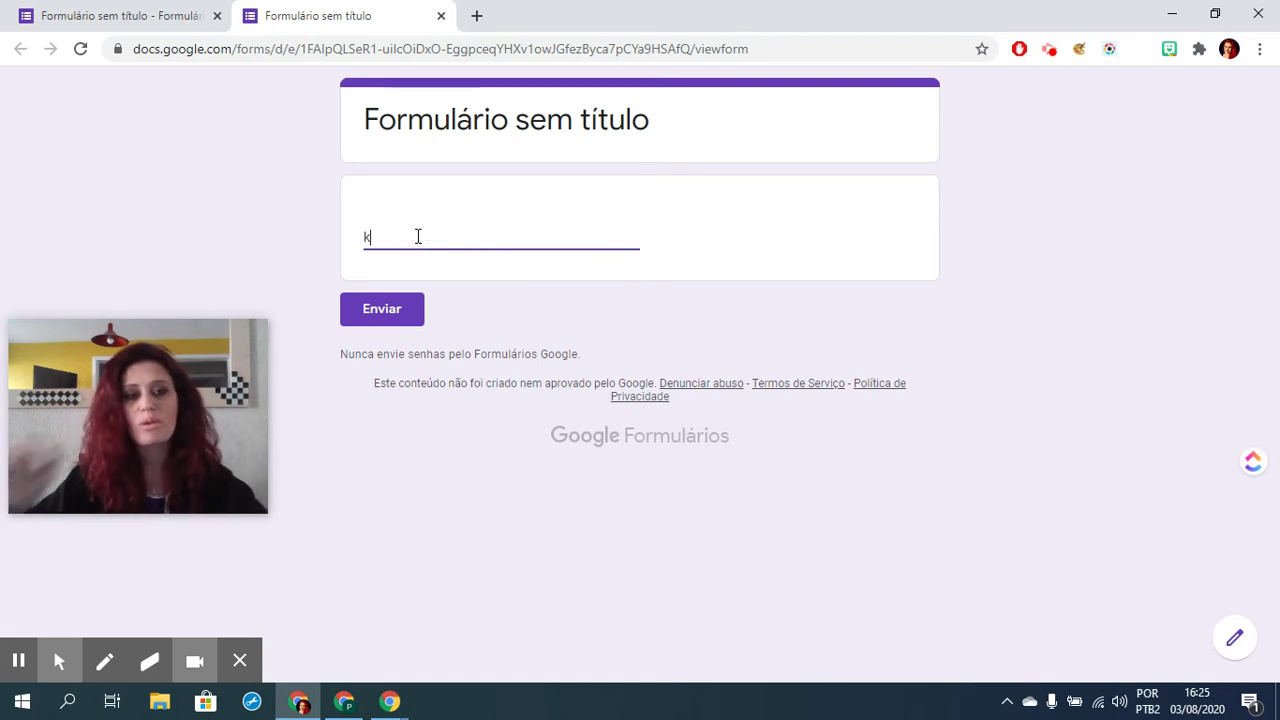
pyautogui.write('kkkkkkkkkkkkkkkkkkkkkkkkkkkkkkkkkkkkkkkk')
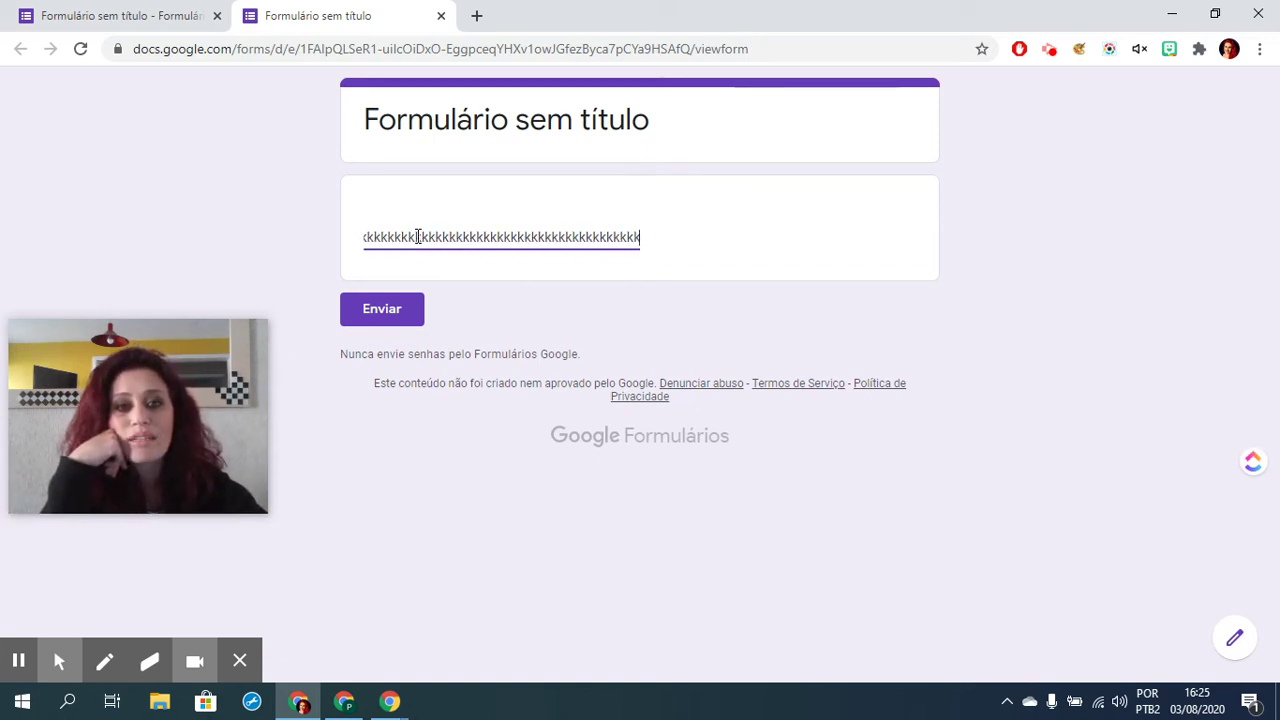
pyautogui.write('kkkkkkkkkkkkkkkkkkkkkkkkkkkkkkkkkkkkkkkkkkkkkkkkkkk')
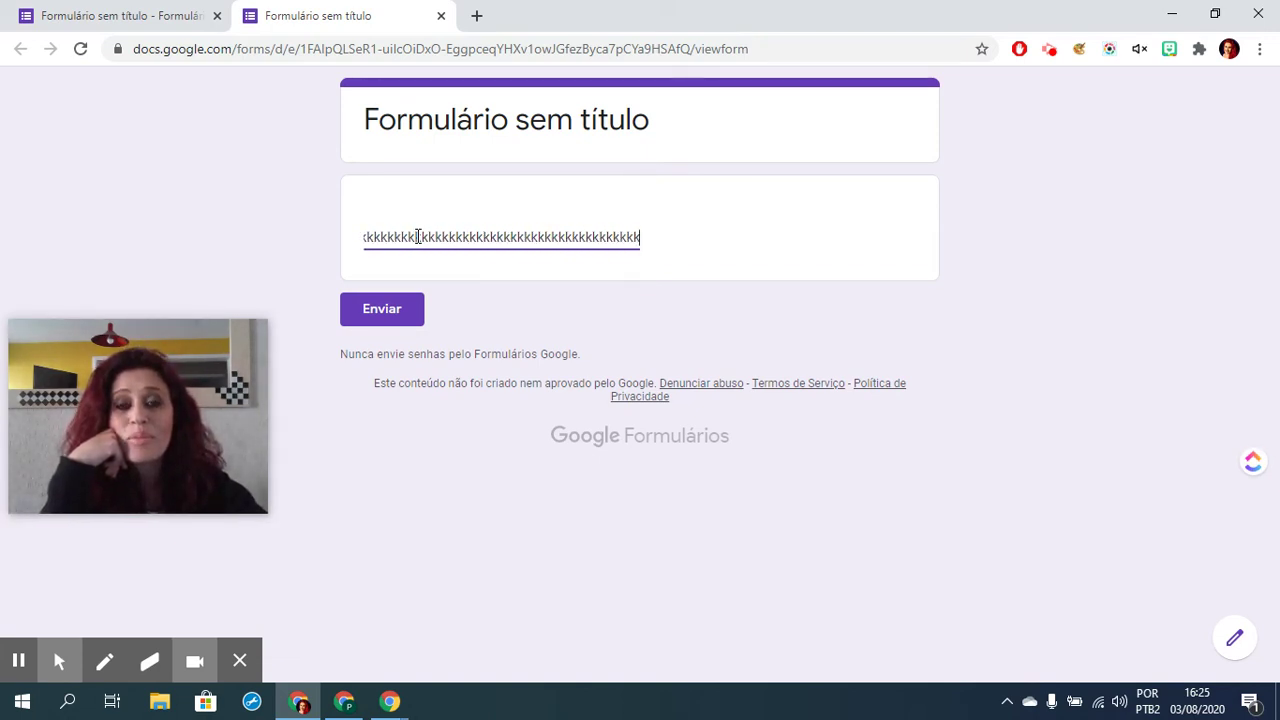
pyautogui.write('kkkkkkkkkkkkkkkkkkkk')
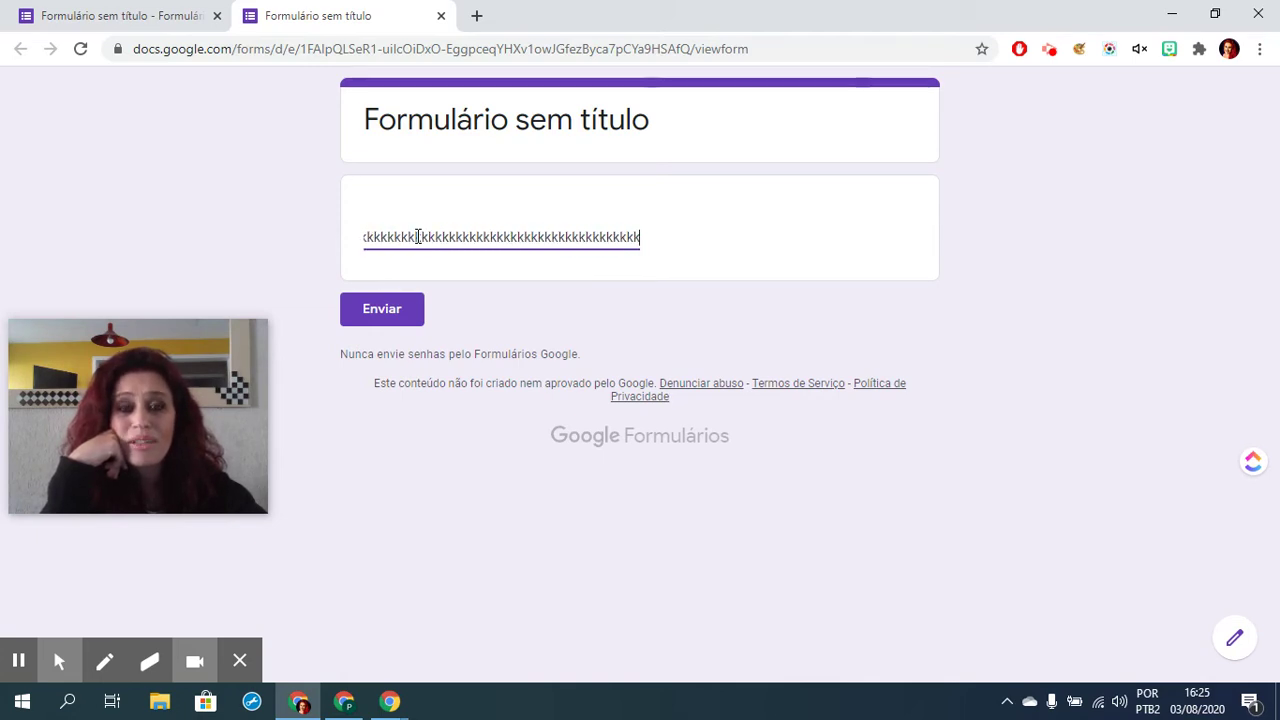
pyautogui.write('kkkkkkkkkk')
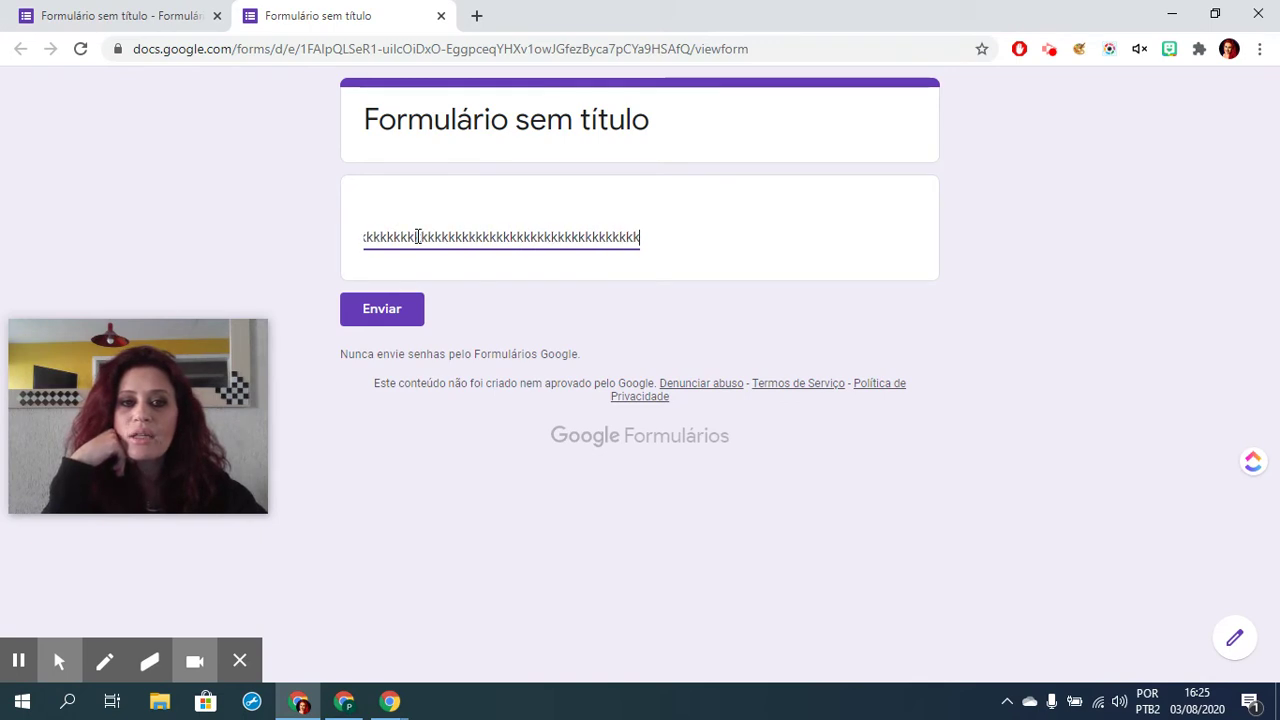
pyautogui.write('kkkk')
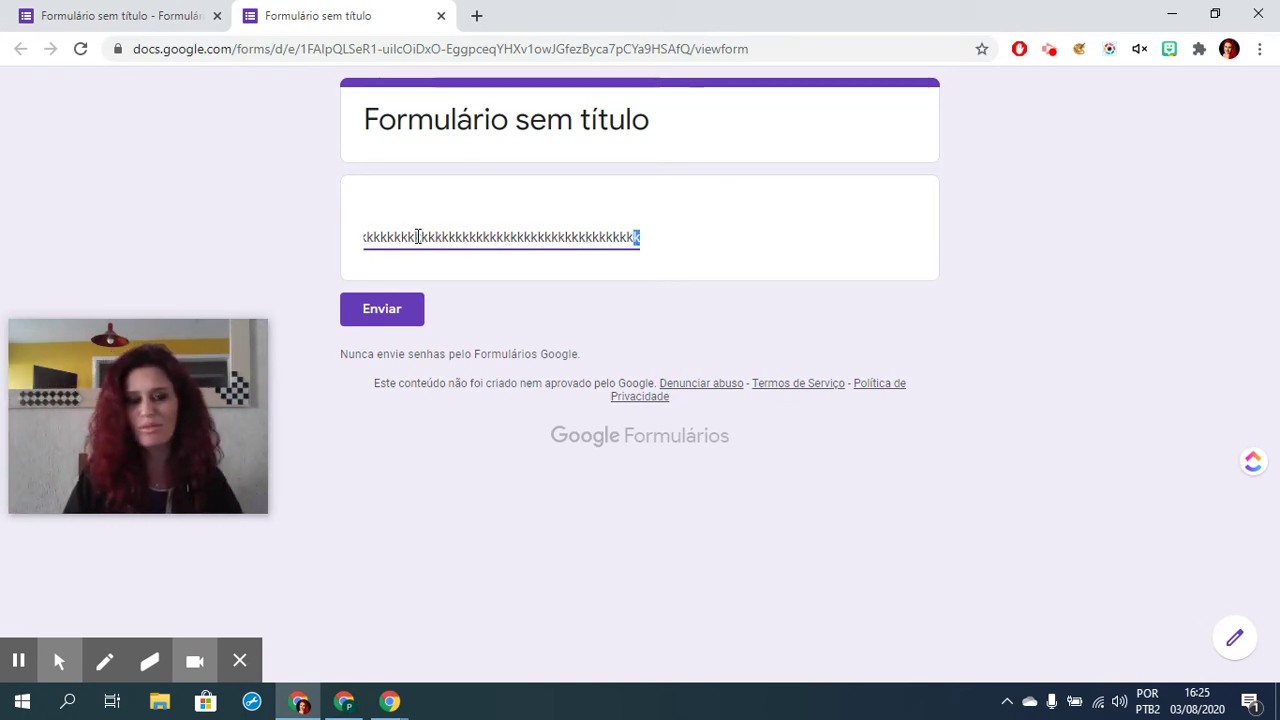
# Step: Select and delete characters from the end of the long test answer
pyautogui.hotkey('shift', 'Left')
pyautogui.hotkey('shift', 'Left')
pyautogui.hotkey('shift', 'Left')
pyautogui.hotkey('shift', 'Left')
pyautogui.hotkey('shift', 'Left')
pyautogui.hotkey('shift', 'Left')
pyautogui.hotkey('shift', 'Left')
pyautogui.hotkey('shift', 'Left')
pyautogui.hotkey('shift', 'Left')
pyautogui.hotkey('shift', 'Left')
pyautogui.hotkey('shift', 'Left')
pyautogui.hotkey('shift', 'Left')
pyautogui.hotkey('shift', 'Left')
pyautogui.hotkey('shift', 'Left')
pyautogui.hotkey('shift', 'Left')
pyautogui.hotkey('shift', 'Left')
pyautogui.hotkey('shift', 'Left')
pyautogui.hotkey('shift', 'Left')
pyautogui.hotkey('shift', 'Left')
pyautogui.hotkey('shift', 'Left')
pyautogui.hotkey('shift', 'Left')
pyautogui.hotkey('shift', 'Left')
pyautogui.hotkey('shift', 'Left')
pyautogui.hotkey('shift', 'Left')
pyautogui.hotkey('shift', 'Left')
pyautogui.hotkey('shift', 'Left')
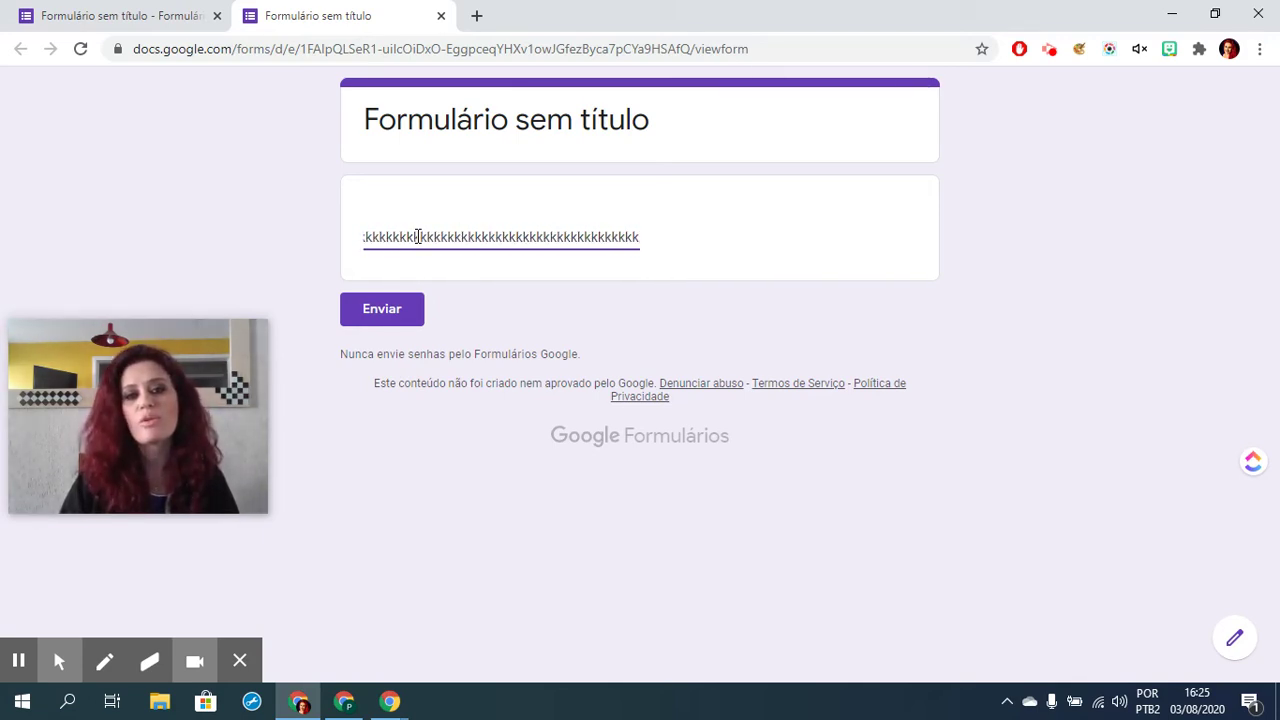
pyautogui.press('BackSpace')
pyautogui.press('BackSpace')
pyautogui.press('BackSpace')
pyautogui.press('BackSpace')
pyautogui.press('BackSpace')
pyautogui.press('BackSpace')
pyautogui.press('BackSpace')
pyautogui.press('BackSpace')
pyautogui.press('BackSpace')
pyautogui.press('BackSpace')
pyautogui.press('BackSpace')
pyautogui.press('BackSpace')
pyautogui.press('BackSpace')
pyautogui.press('BackSpace')
pyautogui.press('BackSpace')
pyautogui.press('BackSpace')
pyautogui.press('BackSpace')
pyautogui.press('BackSpace')
pyautogui.press('BackSpace')
pyautogui.press('BackSpace')
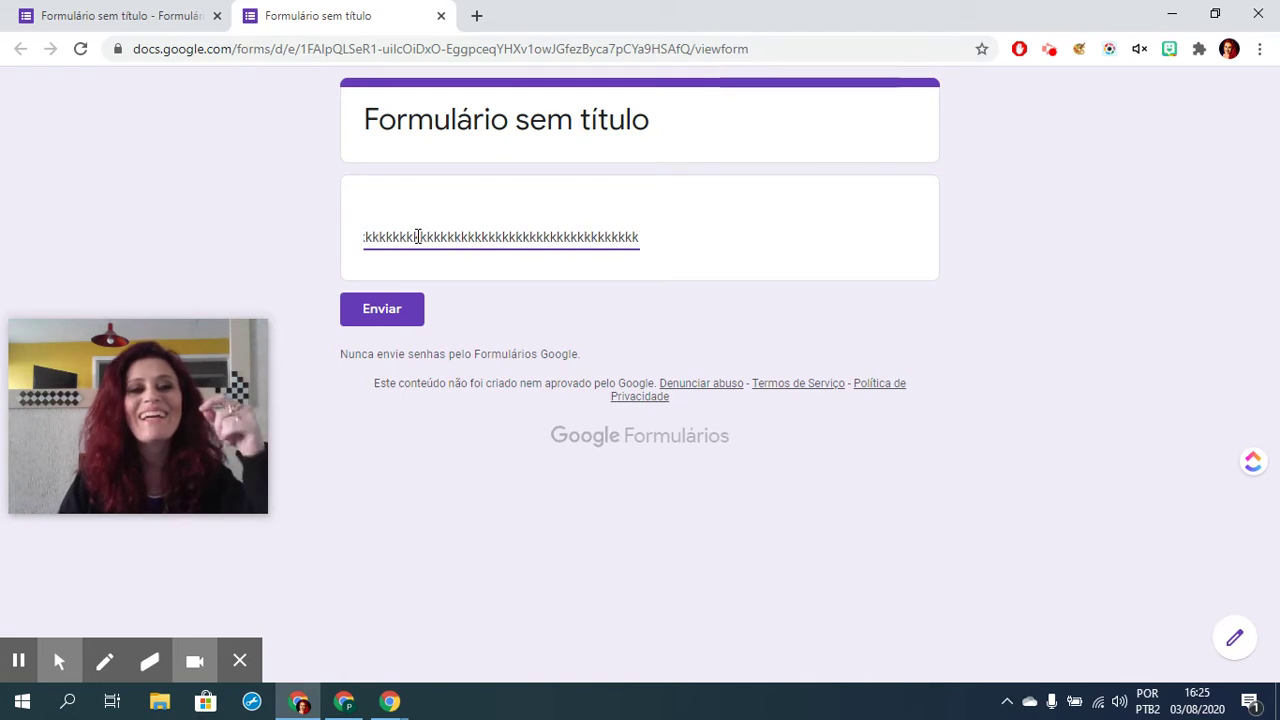
# Step: Clear the remaining test text from the short answer field and close the form preview, discarding the response
pyautogui.press('BackSpace')
pyautogui.press('BackSpace')
pyautogui.press('BackSpace')
pyautogui.press('BackSpace')
pyautogui.press('BackSpace')
pyautogui.press('BackSpace')
pyautogui.press('BackSpace')
pyautogui.press('BackSpace')
pyautogui.press('BackSpace')
pyautogui.press('BackSpace')
pyautogui.press('BackSpace')
pyautogui.press('BackSpace')
pyautogui.press('BackSpace')
pyautogui.press('BackSpace')
pyautogui.press('BackSpace')
pyautogui.press('BackSpace')
pyautogui.press('BackSpace')
pyautogui.press('BackSpace')
pyautogui.press('BackSpace')
pyautogui.press('BackSpace')
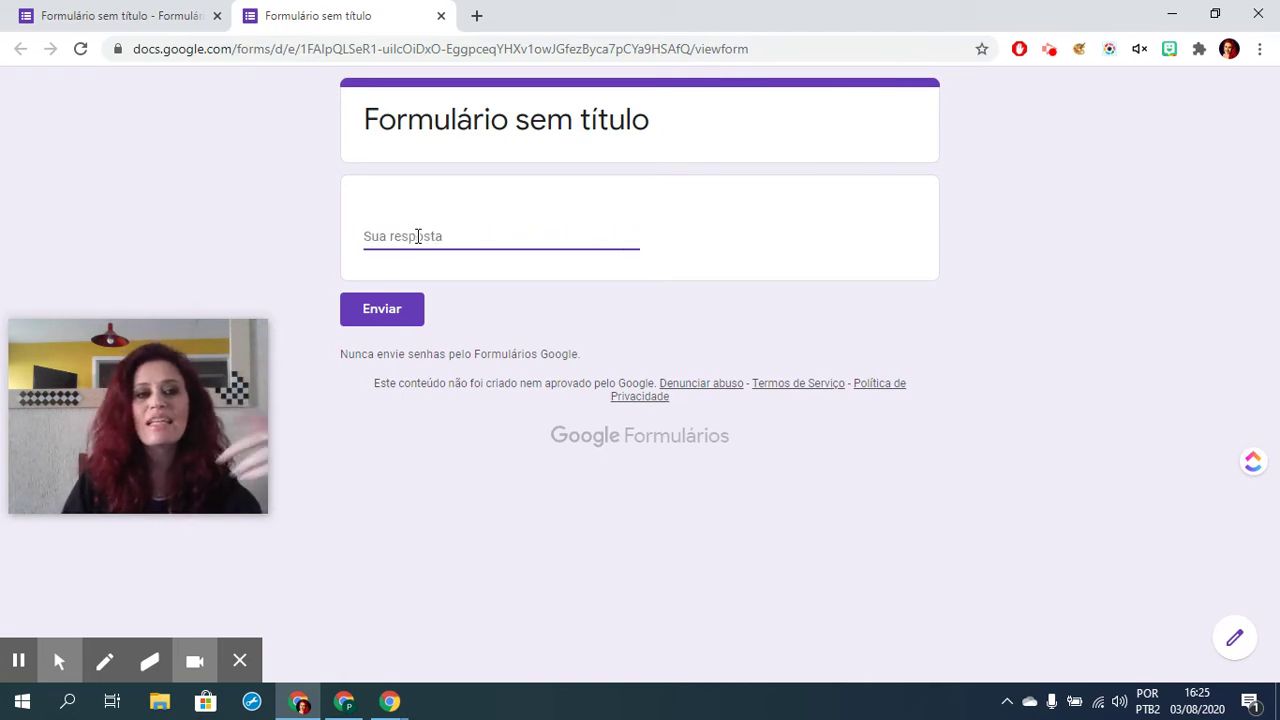
pyautogui.click(441, 16)
pyautogui.click(714, 154)
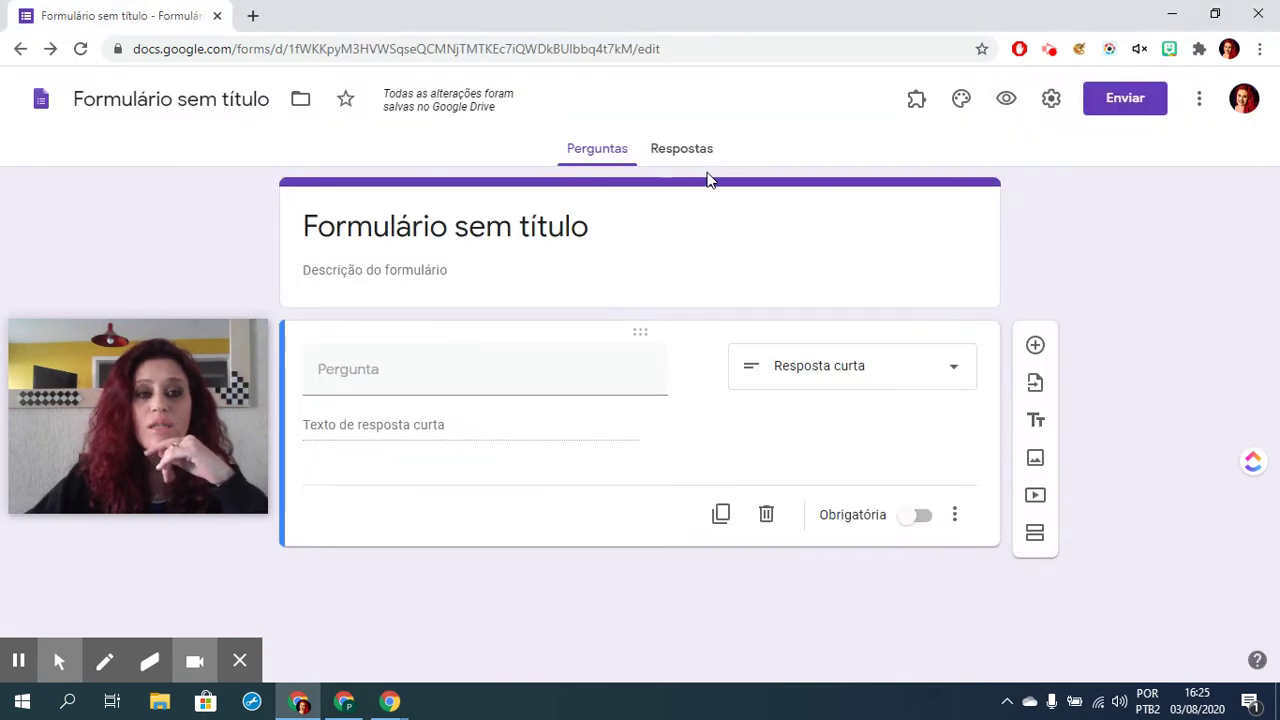
# Step: Examine the available question types and the extra display options of the short answer question
pyautogui.click(818, 378)
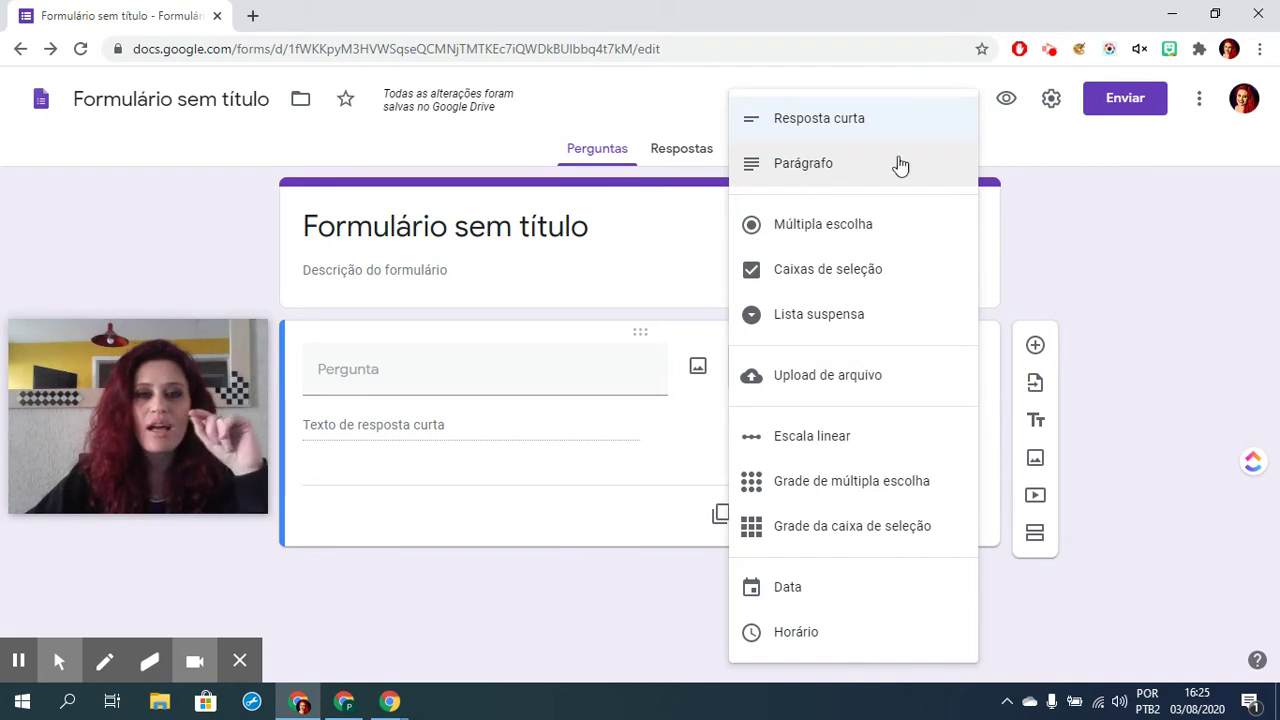
pyautogui.click(1029, 160)
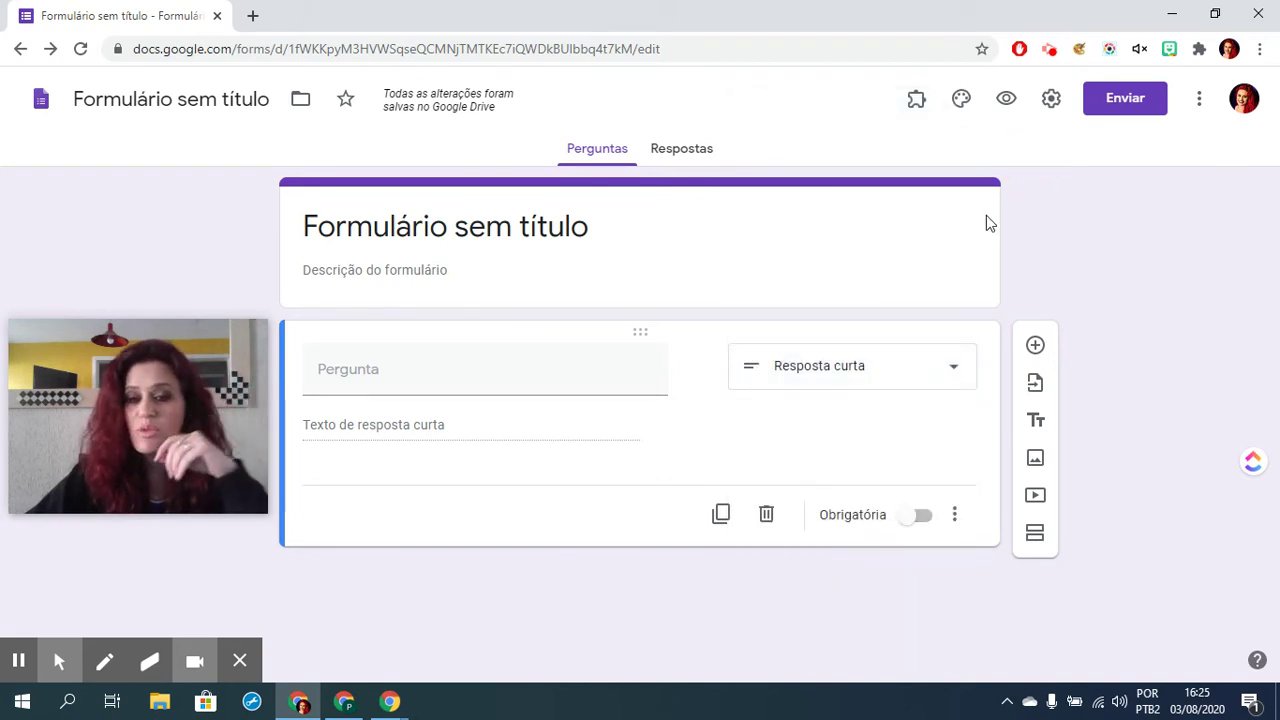
pyautogui.click(958, 514)
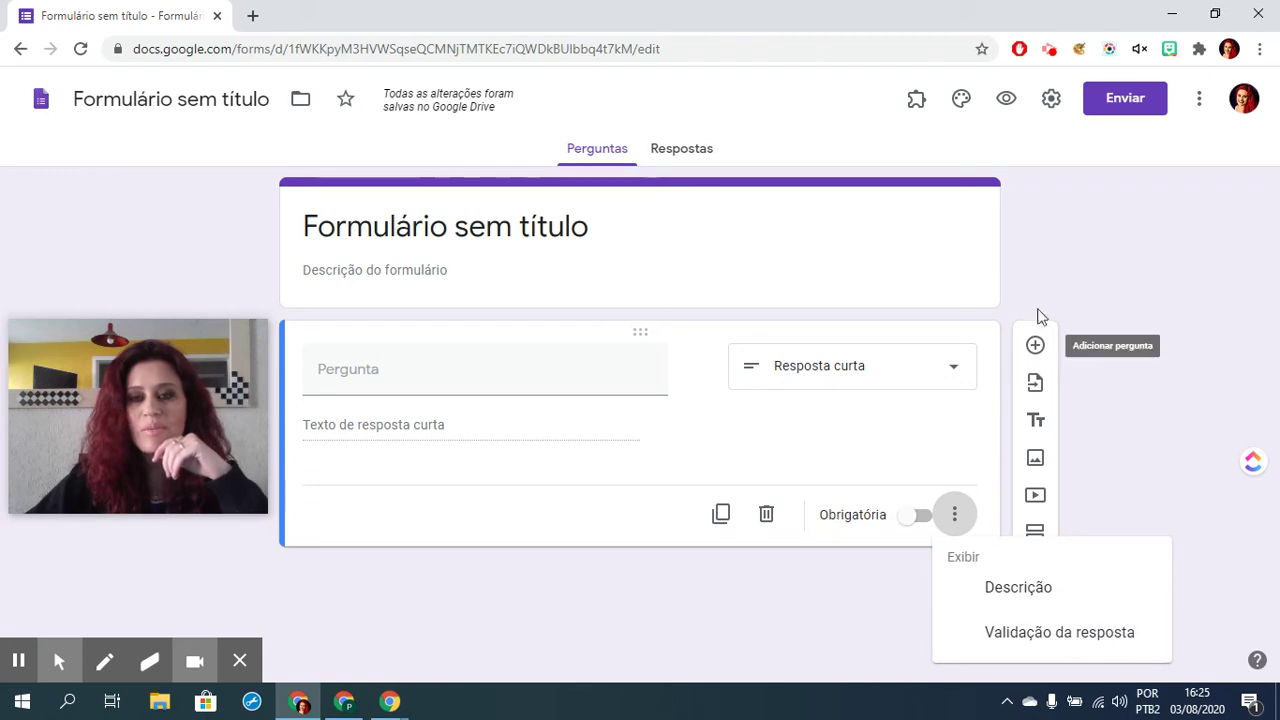
pyautogui.click(1043, 209)
pyautogui.click(860, 367)
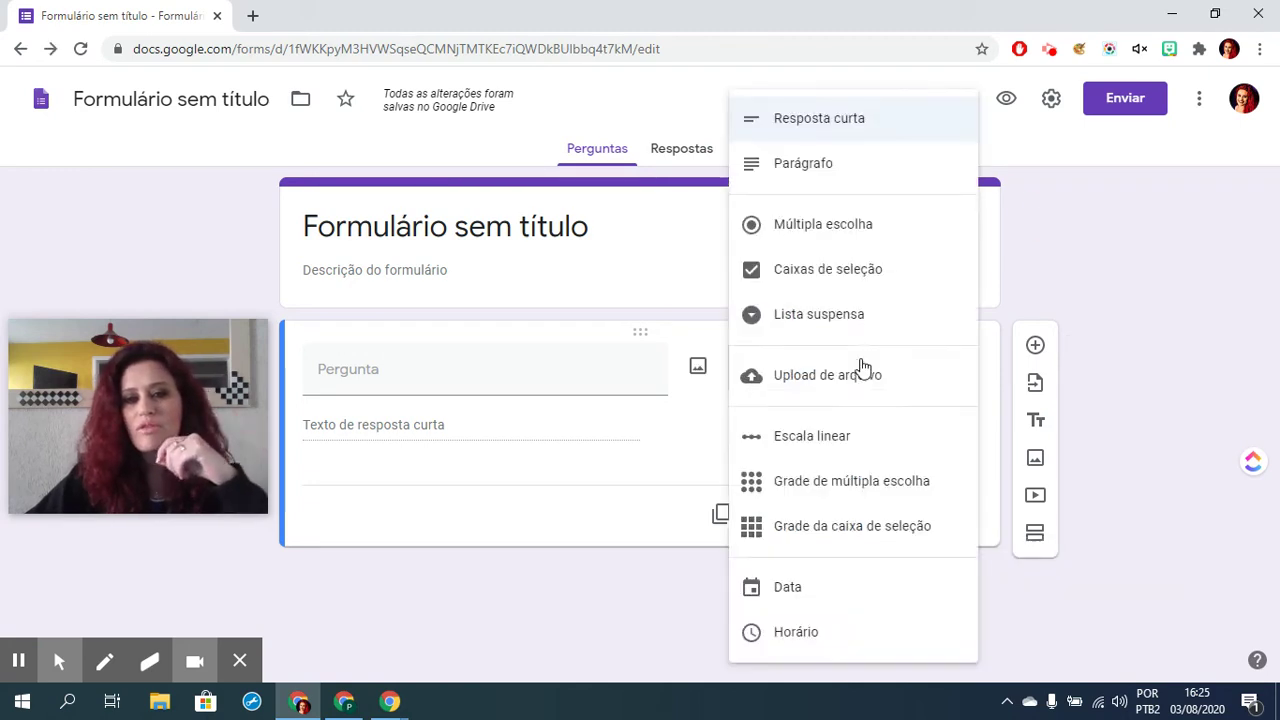
pyautogui.click(818, 122)
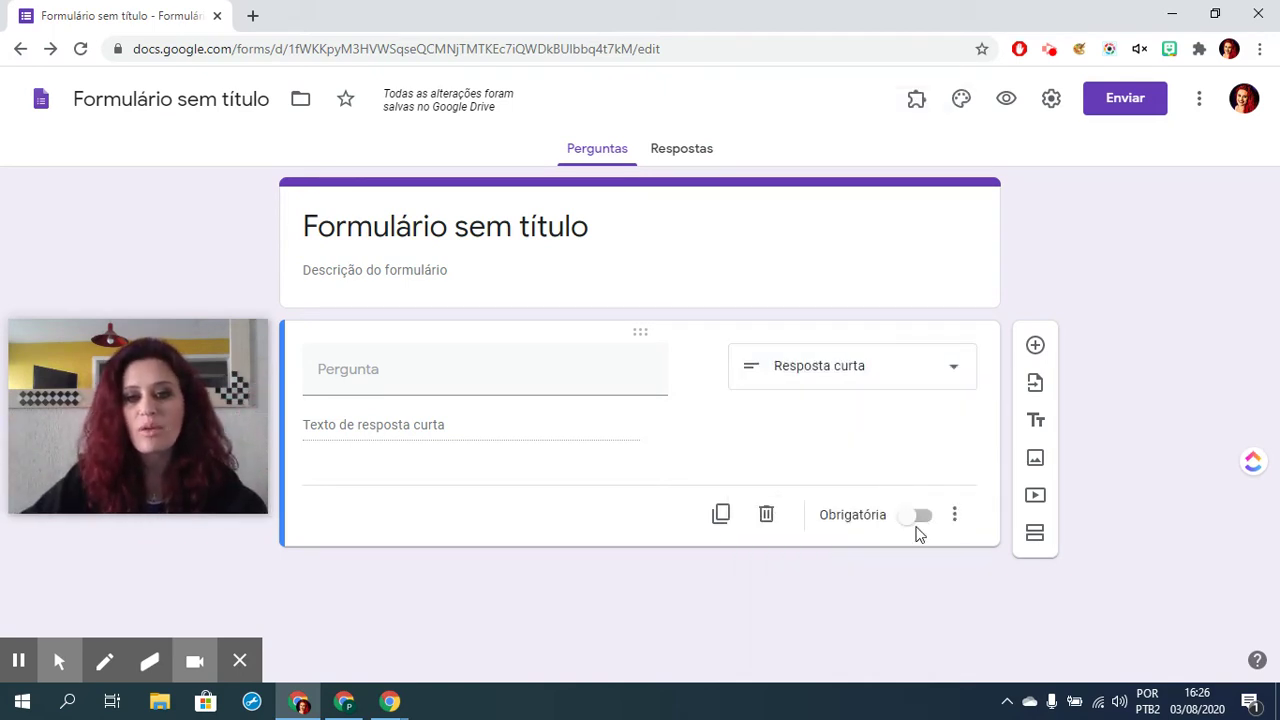
pyautogui.click(957, 520)
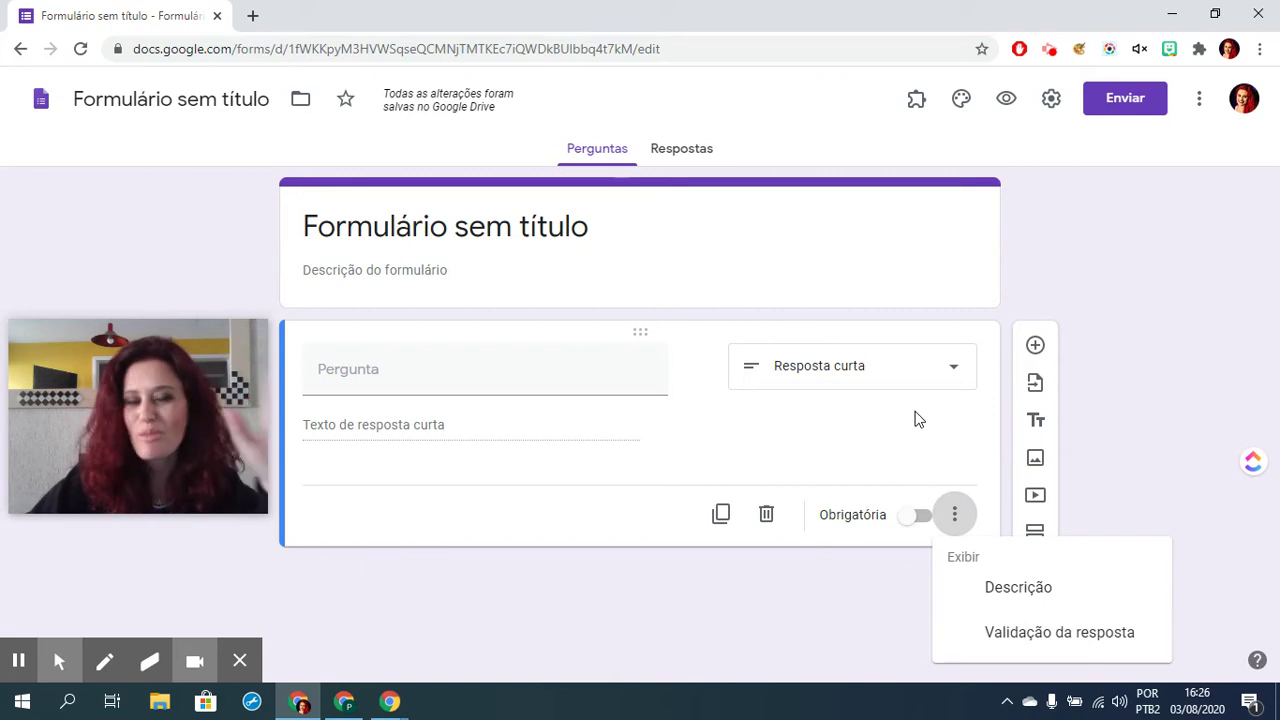
pyautogui.click(866, 372)
# Step: Change the question type to Caixas de seleção and add four more answer options, Opção 2 to Opção 5
pyautogui.click(852, 364)
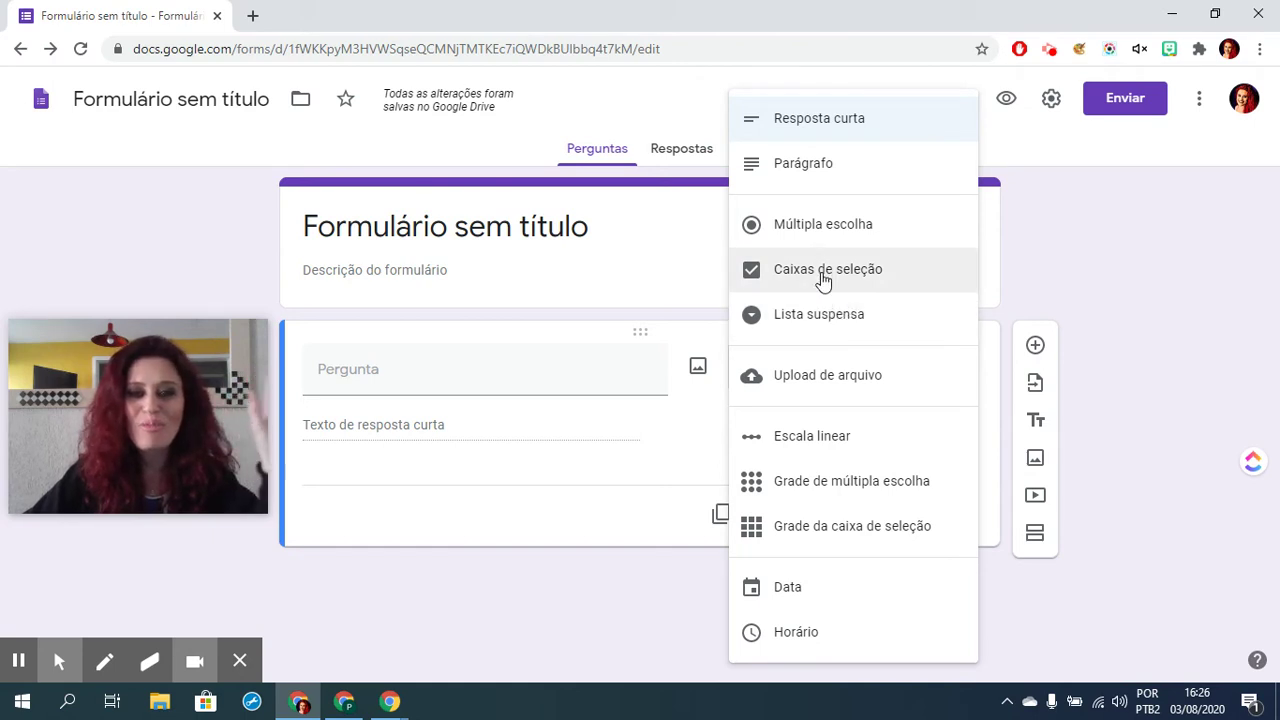
pyautogui.click(843, 275)
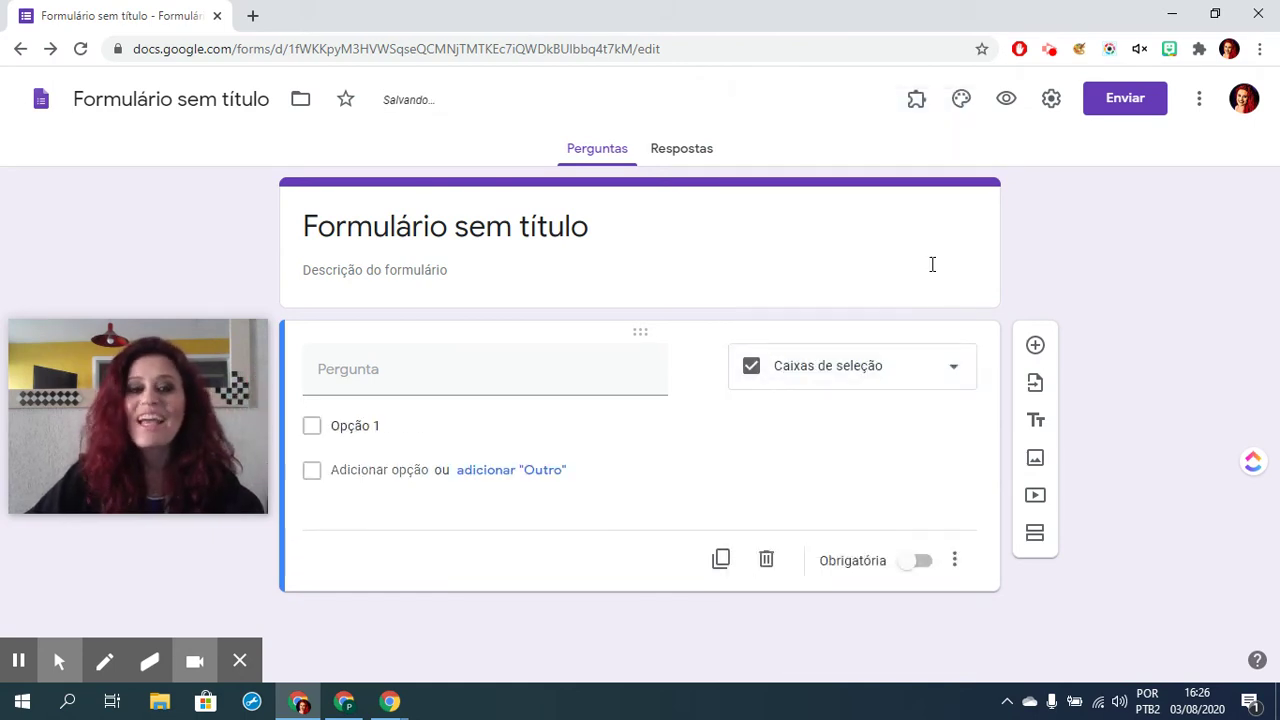
pyautogui.click(372, 426)
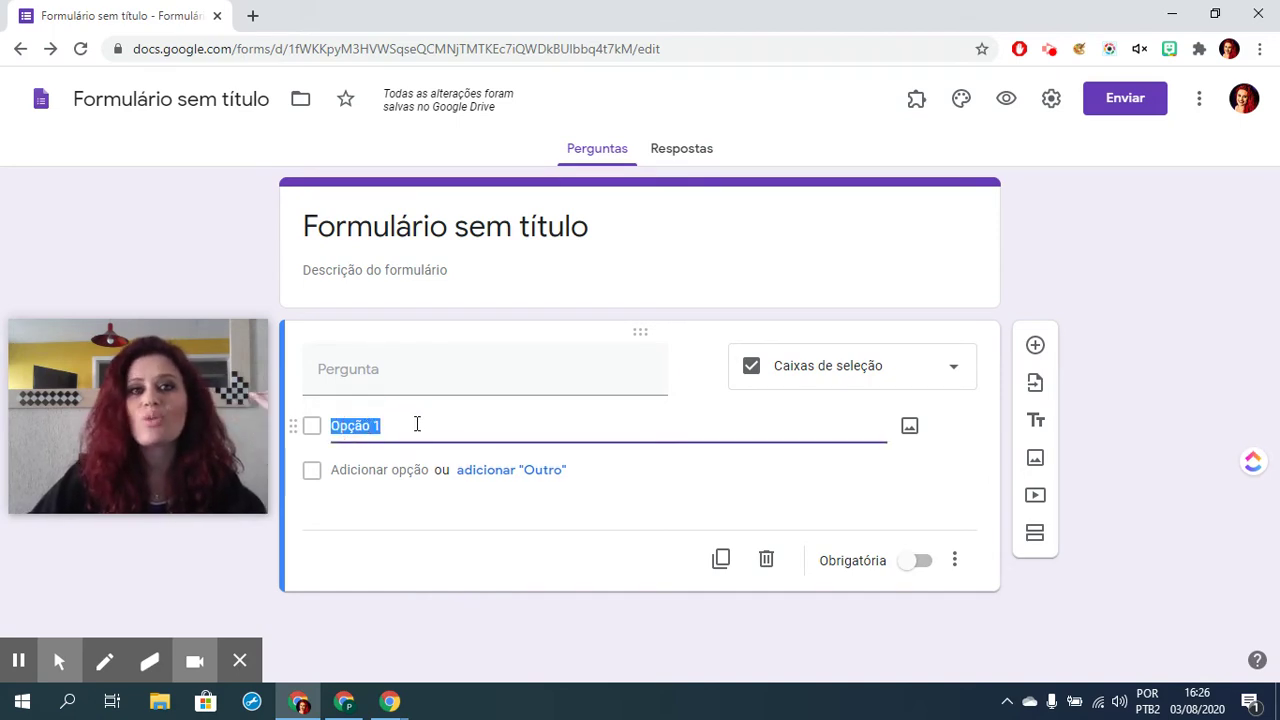
pyautogui.click(365, 470)
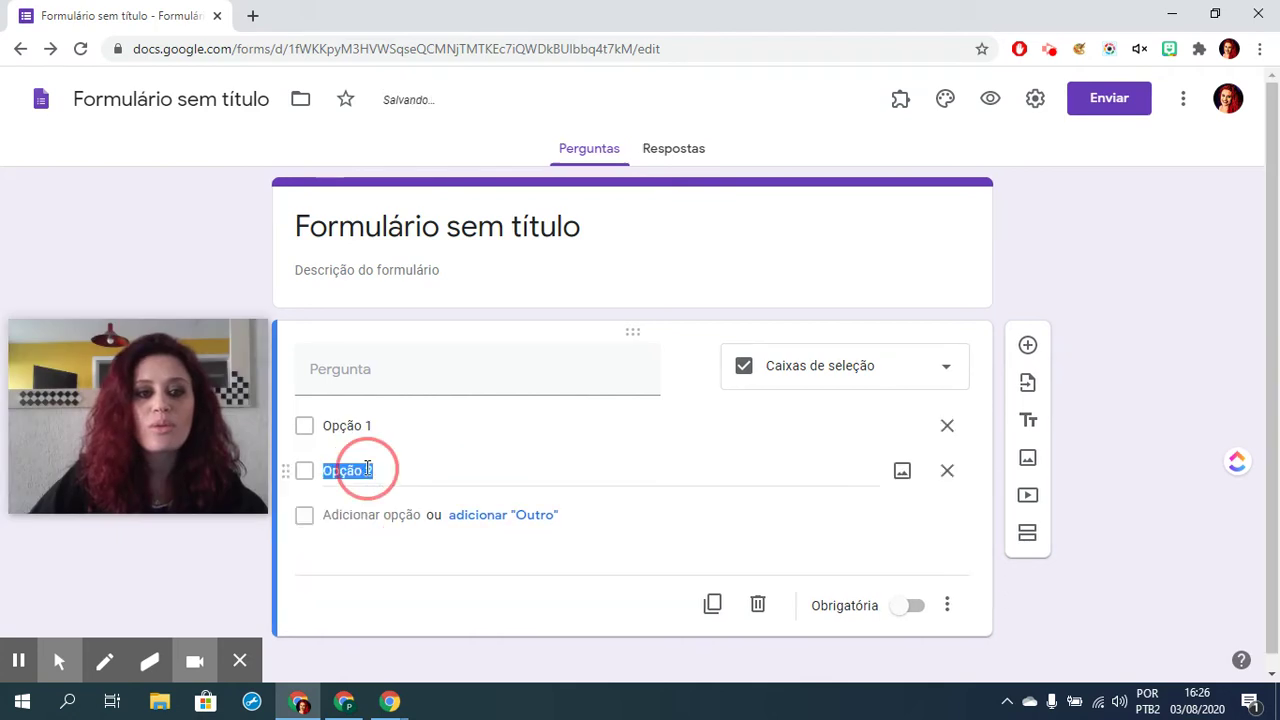
pyautogui.click(370, 514)
pyautogui.click(400, 560)
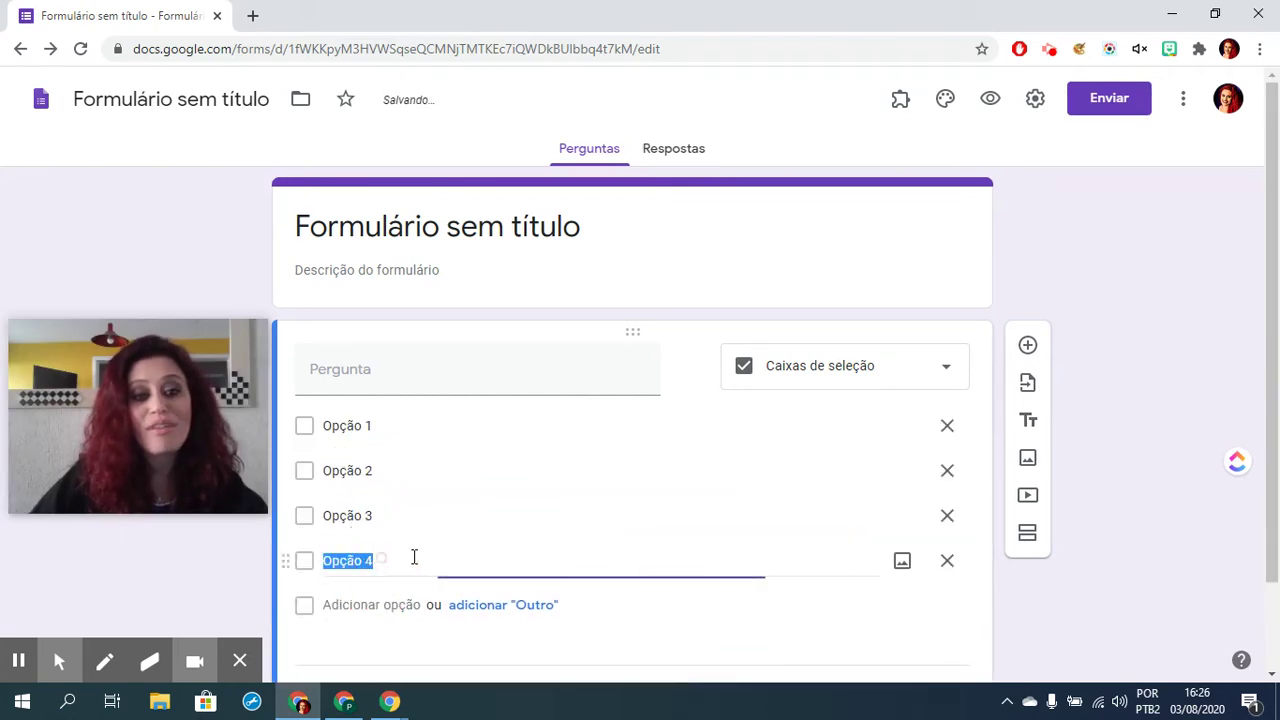
pyautogui.click(362, 603)
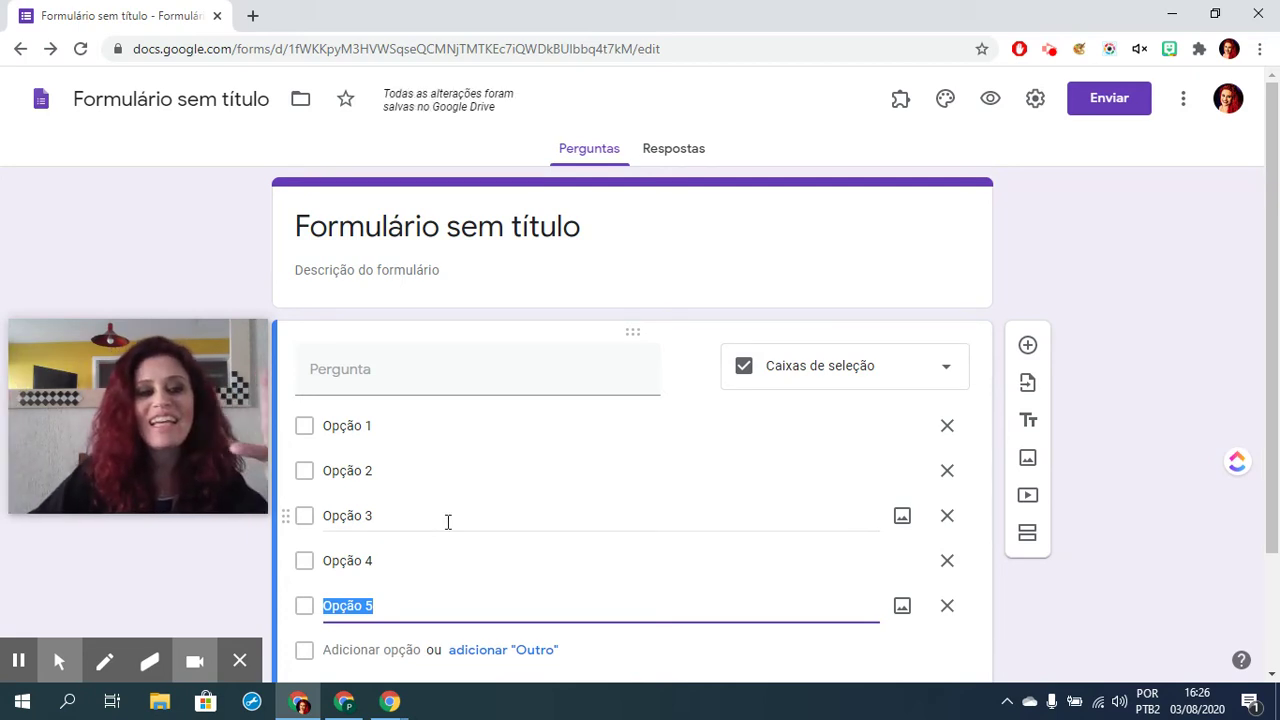
# Step: Preview the form and tick all five checkbox options, from Opção 1 to Opção 5
pyautogui.click(989, 102)
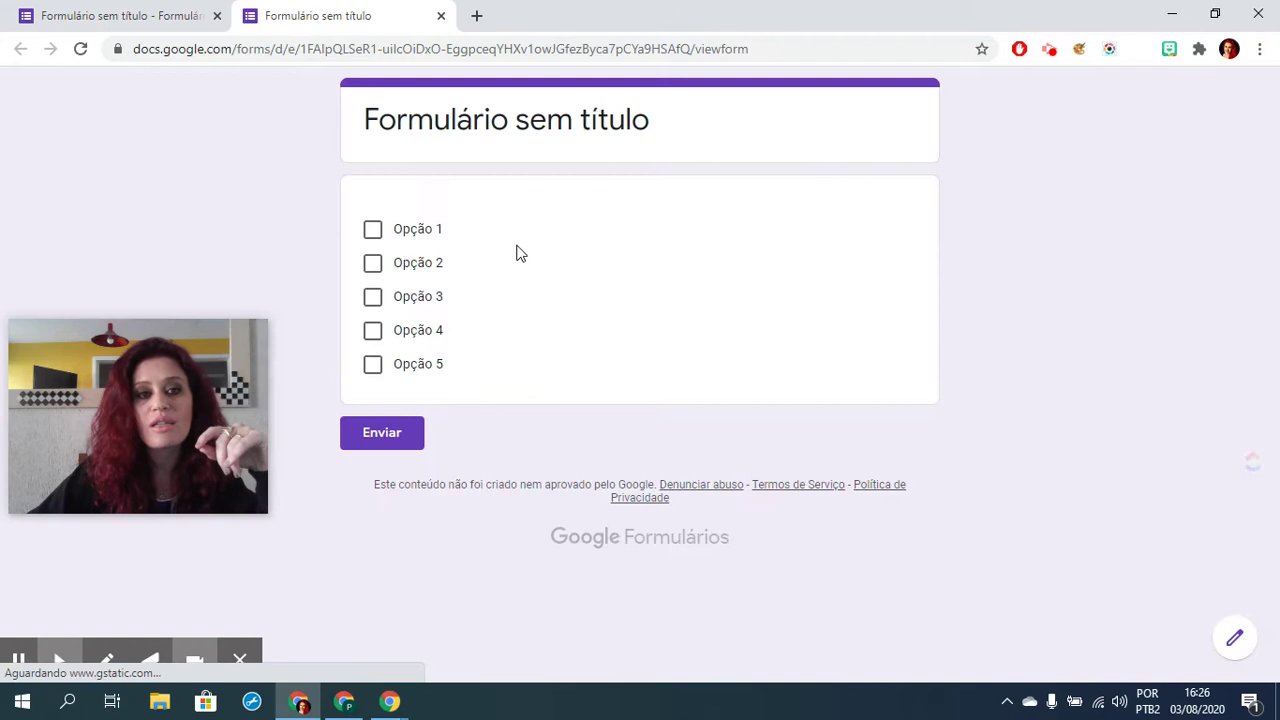
pyautogui.click(376, 232)
pyautogui.click(375, 299)
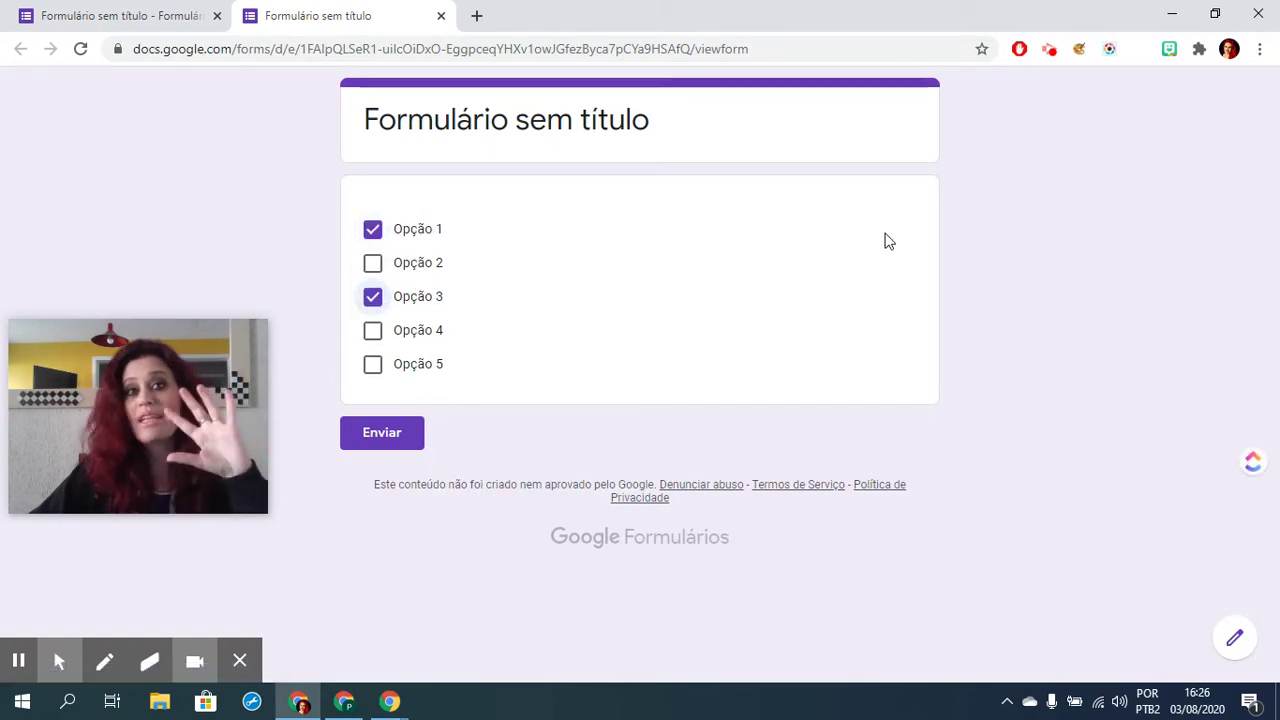
pyautogui.click(375, 264)
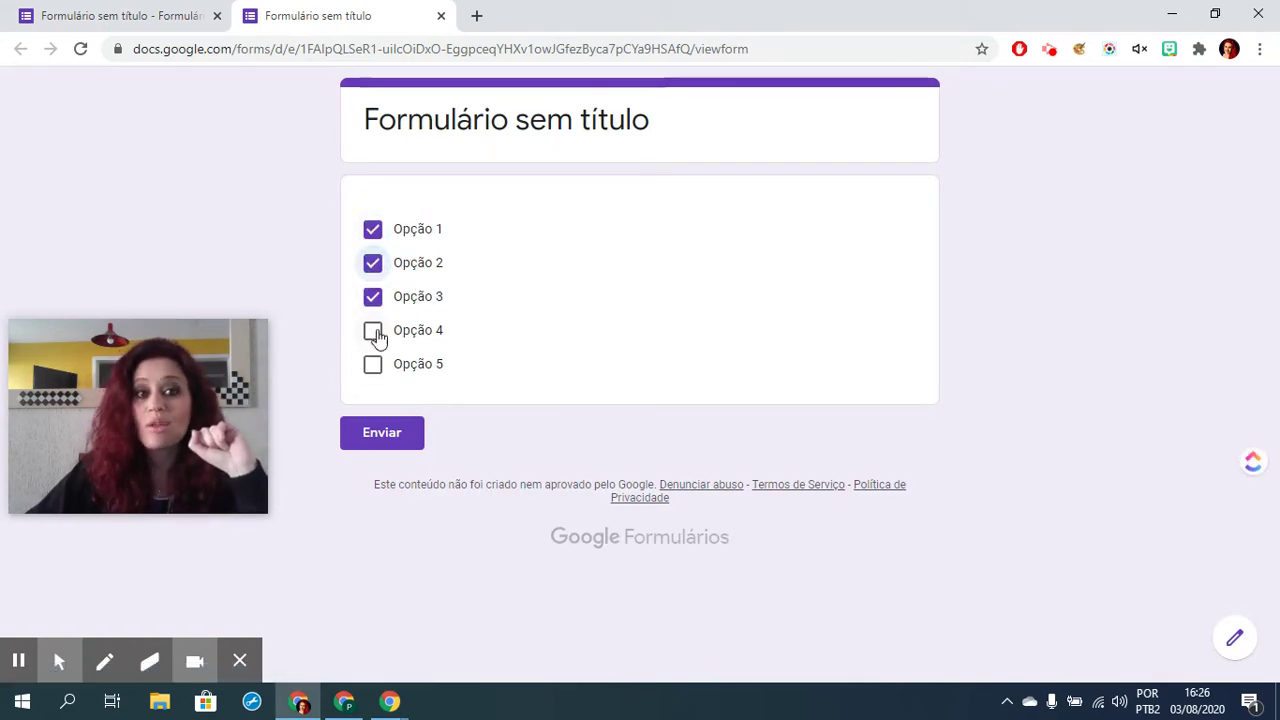
pyautogui.click(374, 332)
pyautogui.click(376, 365)
# Step: Untick all five checkbox options and close the form preview, leaving without saving the response
pyautogui.click(372, 229)
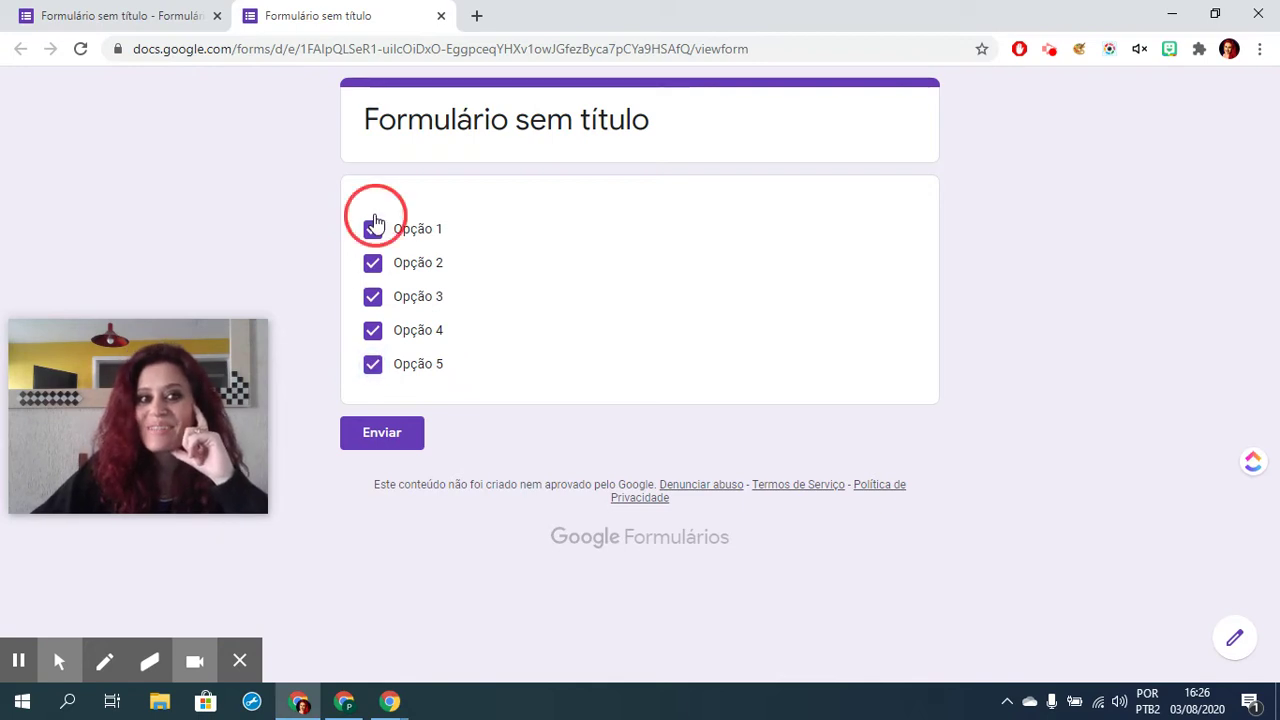
pyautogui.click(372, 263)
pyautogui.click(372, 297)
pyautogui.click(375, 335)
pyautogui.click(372, 365)
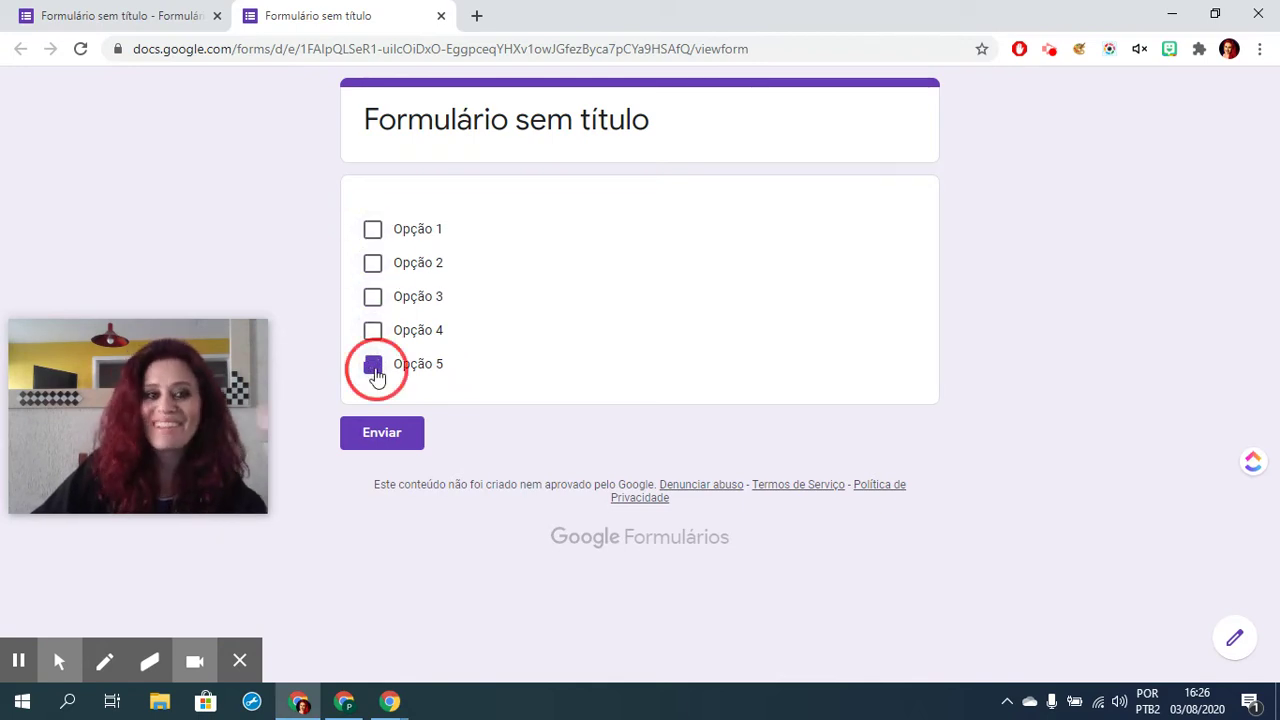
pyautogui.click(441, 16)
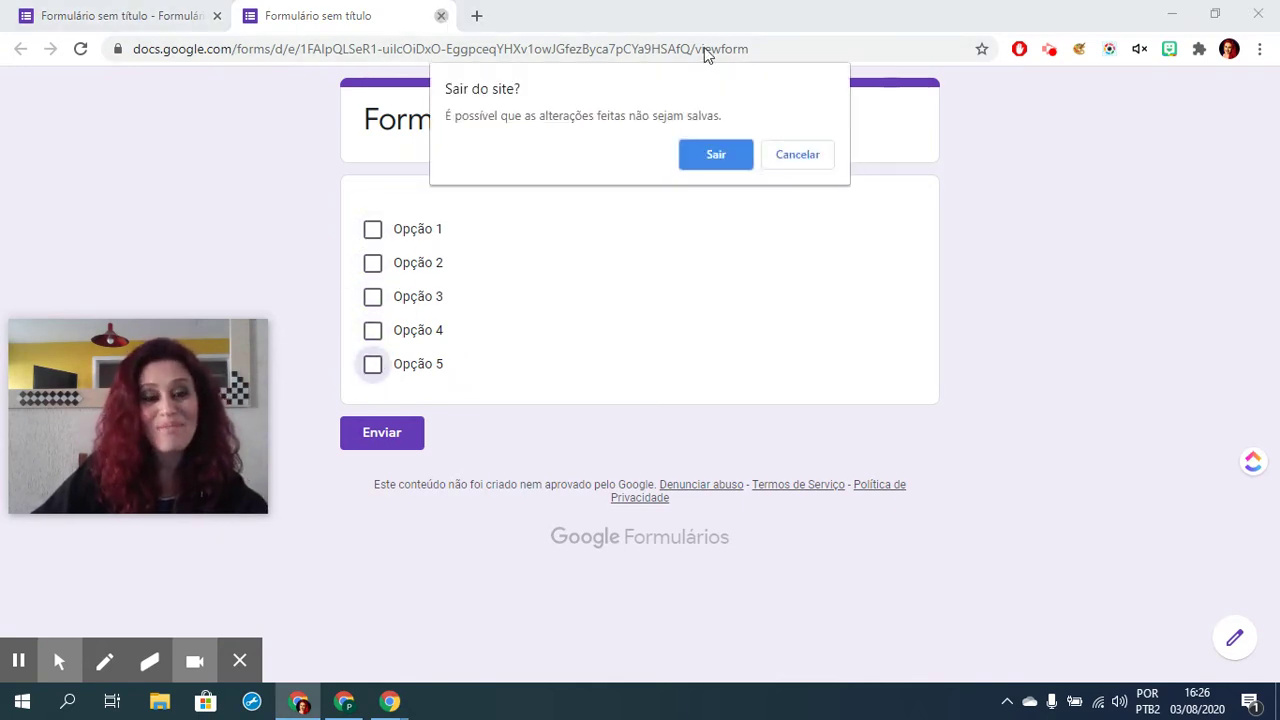
pyautogui.click(697, 164)
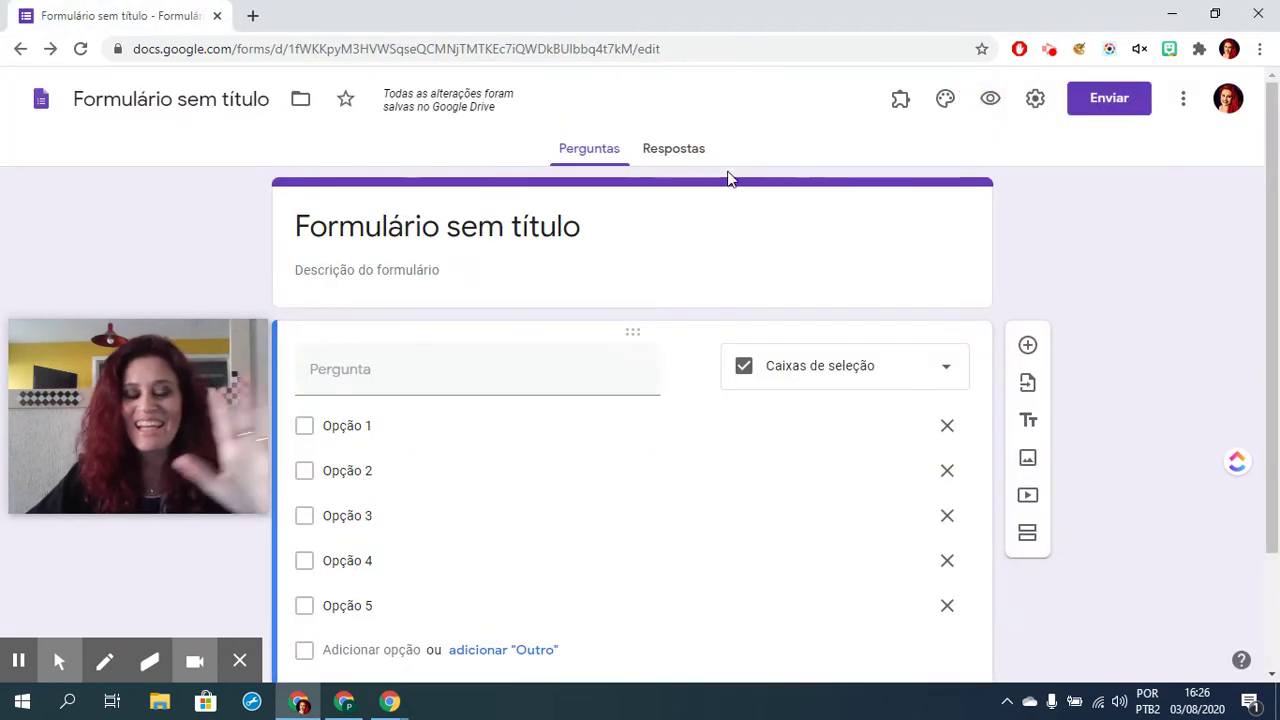
# Step: Change the question type from checkboxes to Lista suspensa, keeping the five answer options
pyautogui.click(791, 431)
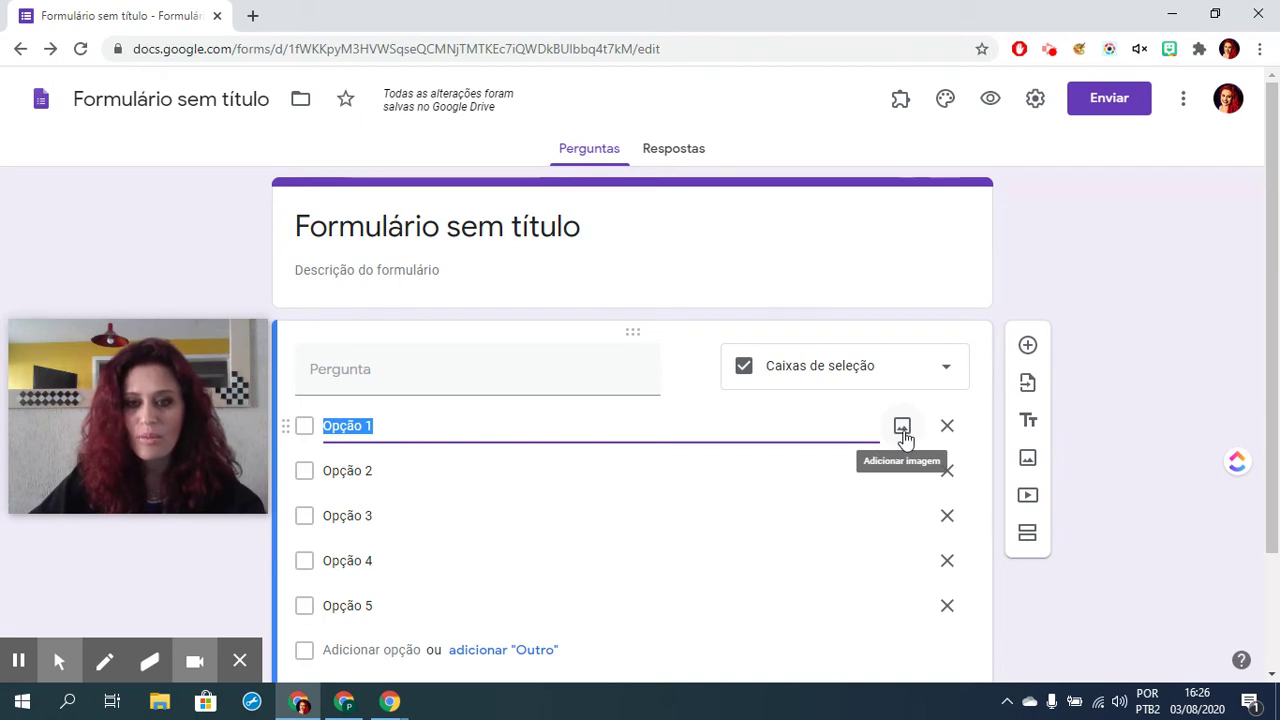
pyautogui.click(1040, 274)
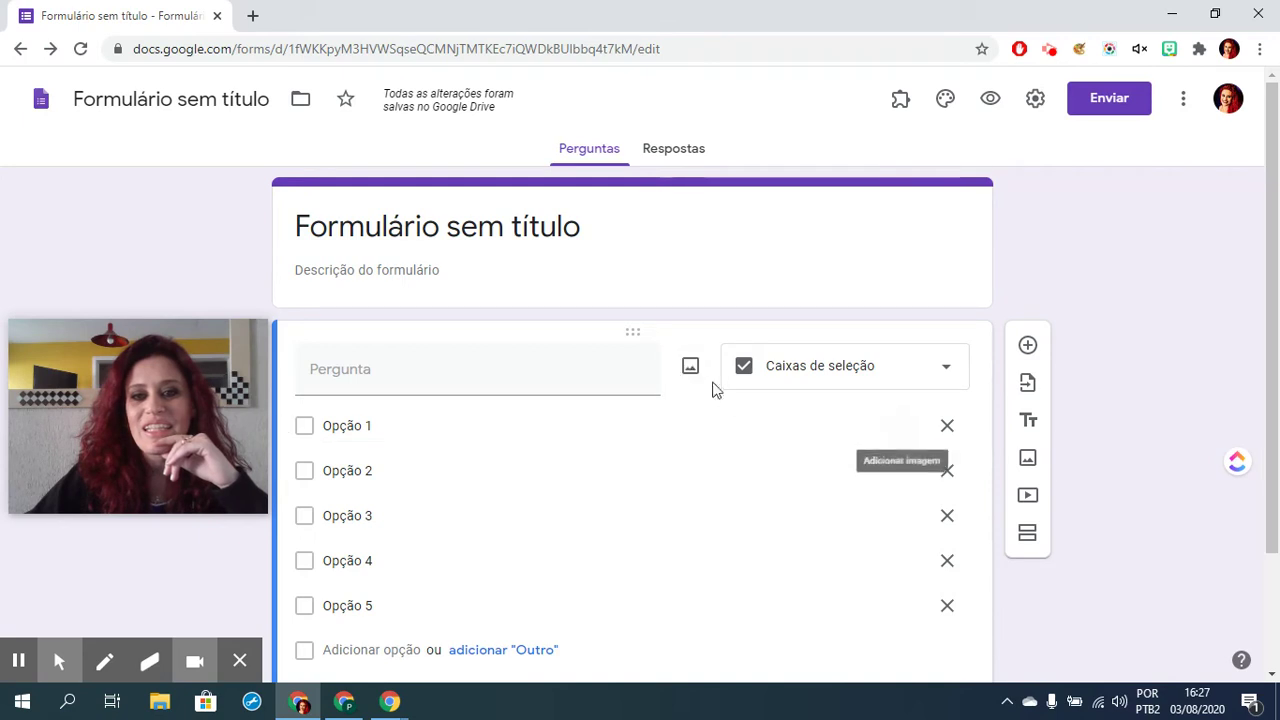
pyautogui.click(845, 370)
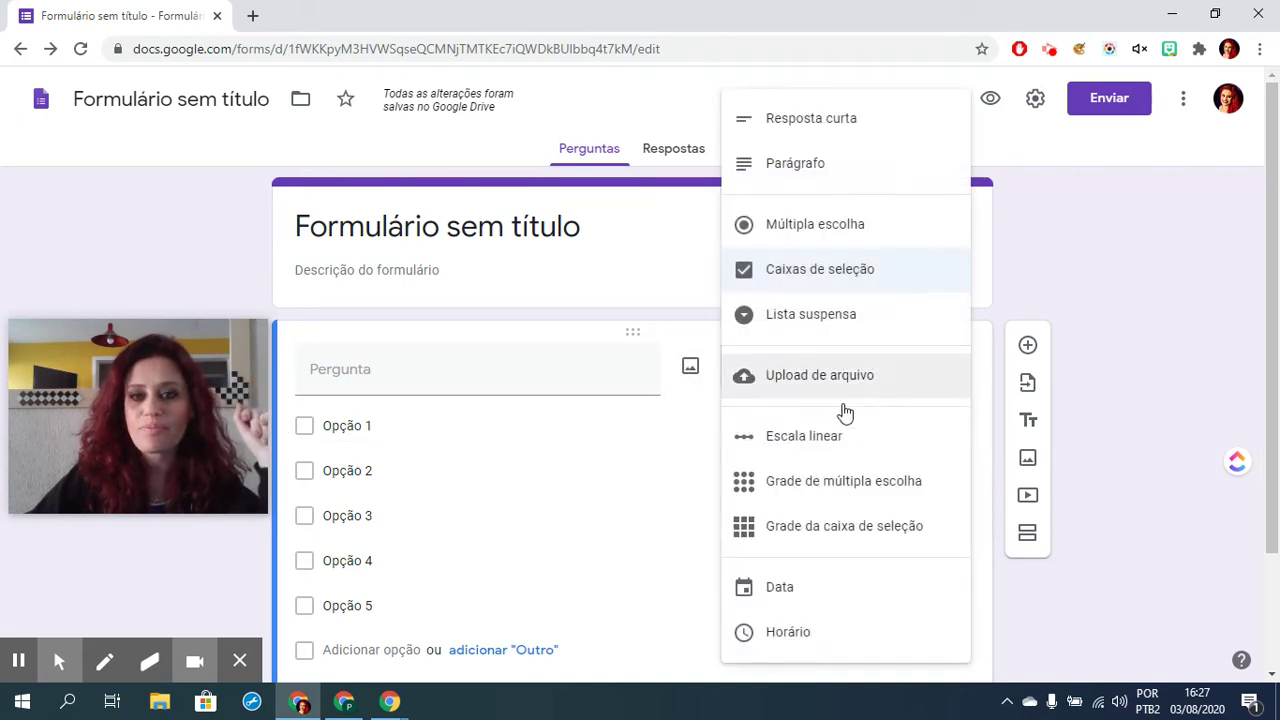
pyautogui.click(802, 318)
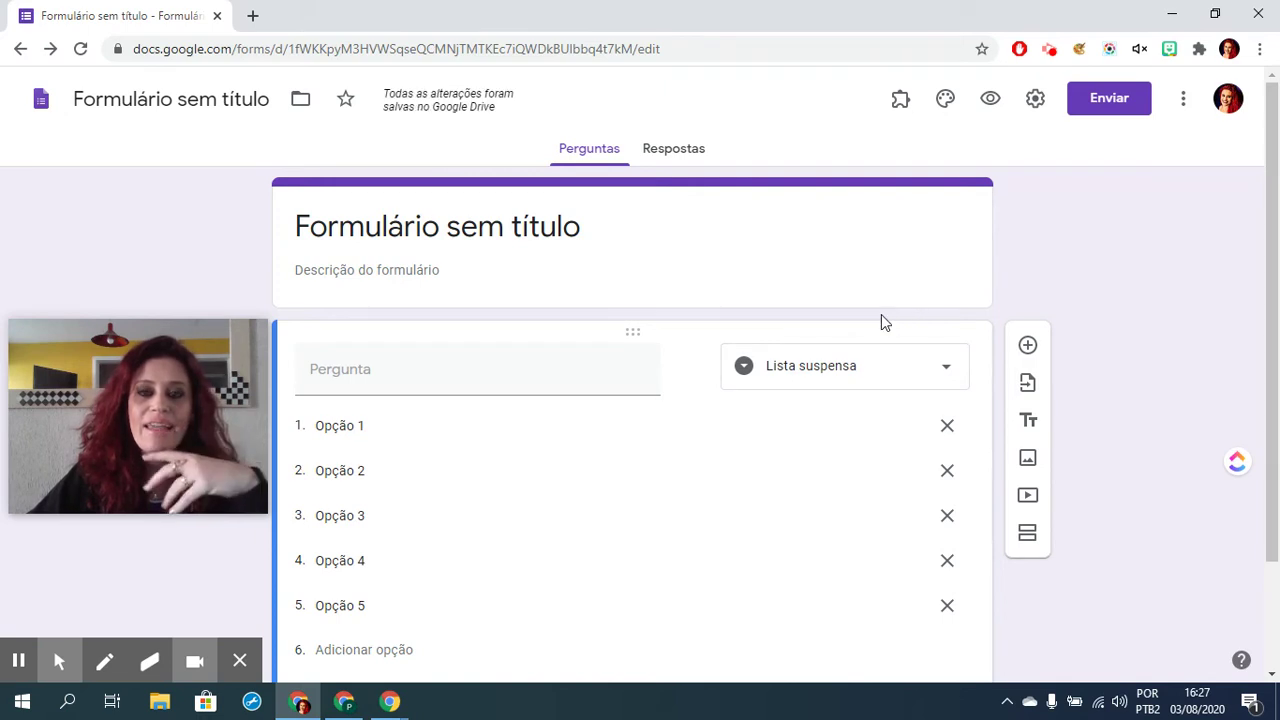
pyautogui.click(881, 316)
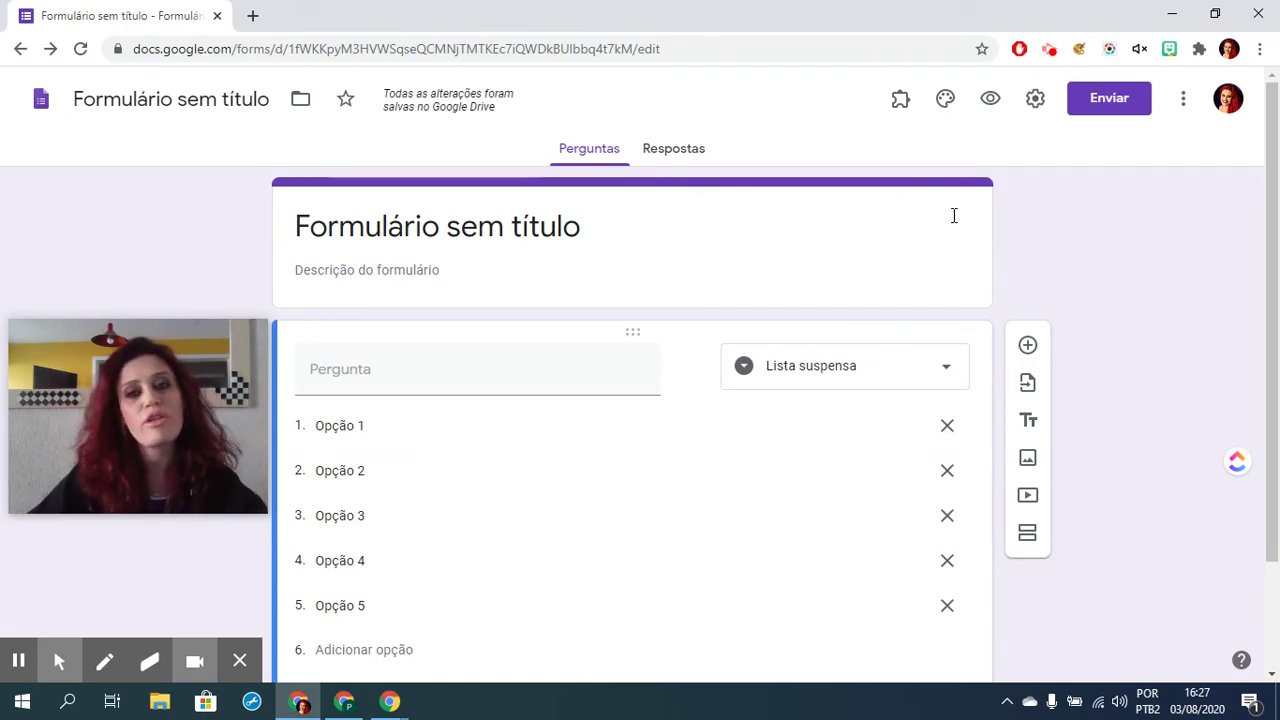
# Step: Test the dropdown in the form preview by choosing Opção 2 and then Opção 5, and close the preview
pyautogui.click(990, 98)
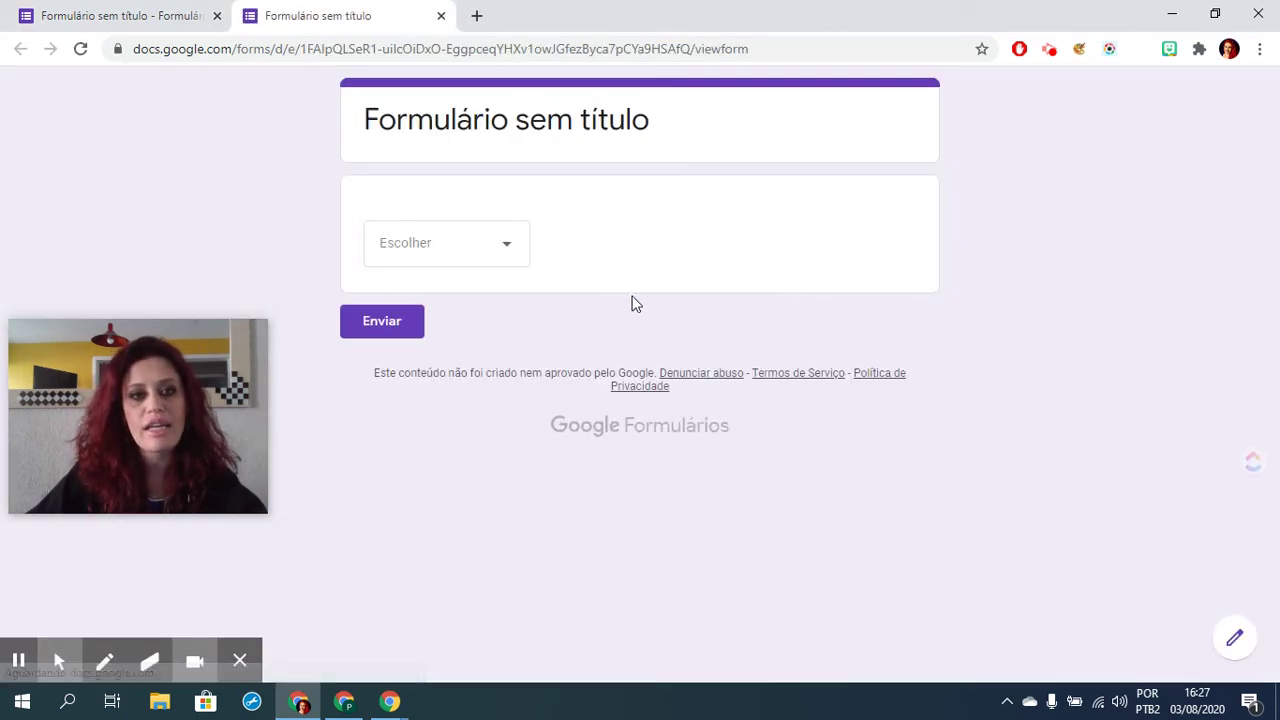
pyautogui.click(452, 256)
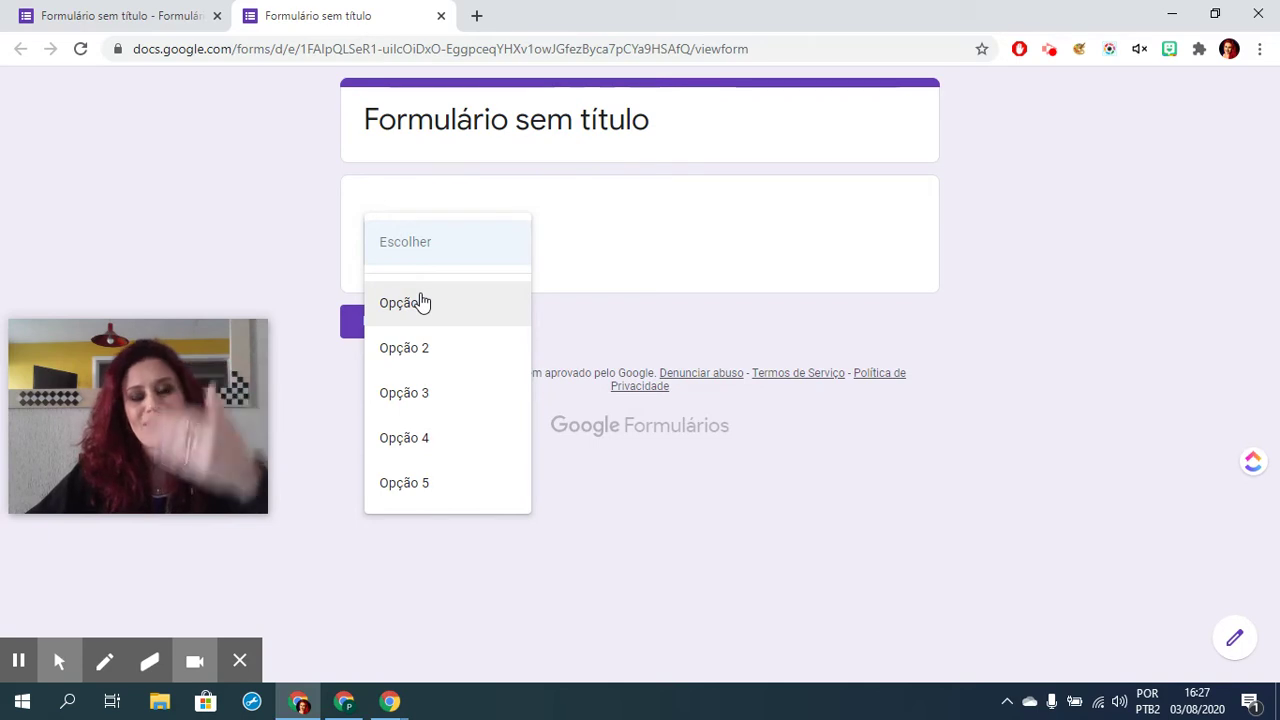
pyautogui.click(428, 352)
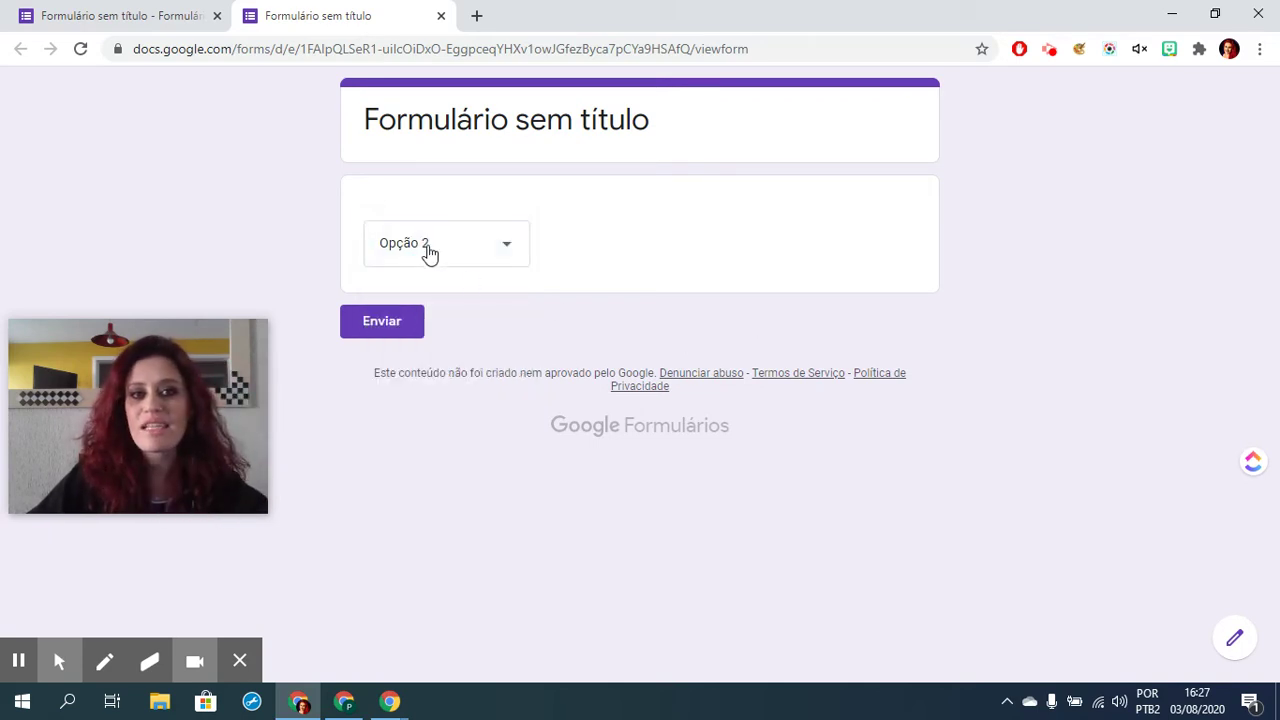
pyautogui.click(423, 252)
pyautogui.click(427, 385)
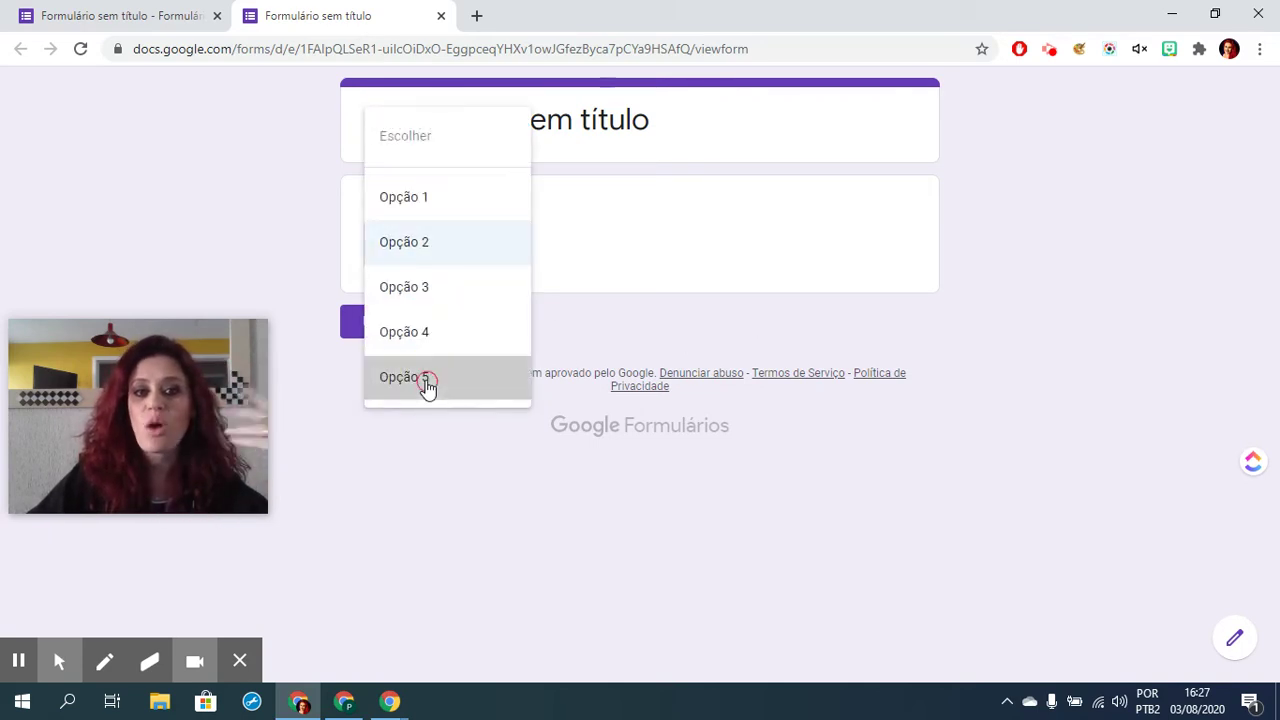
pyautogui.click(441, 16)
pyautogui.click(729, 148)
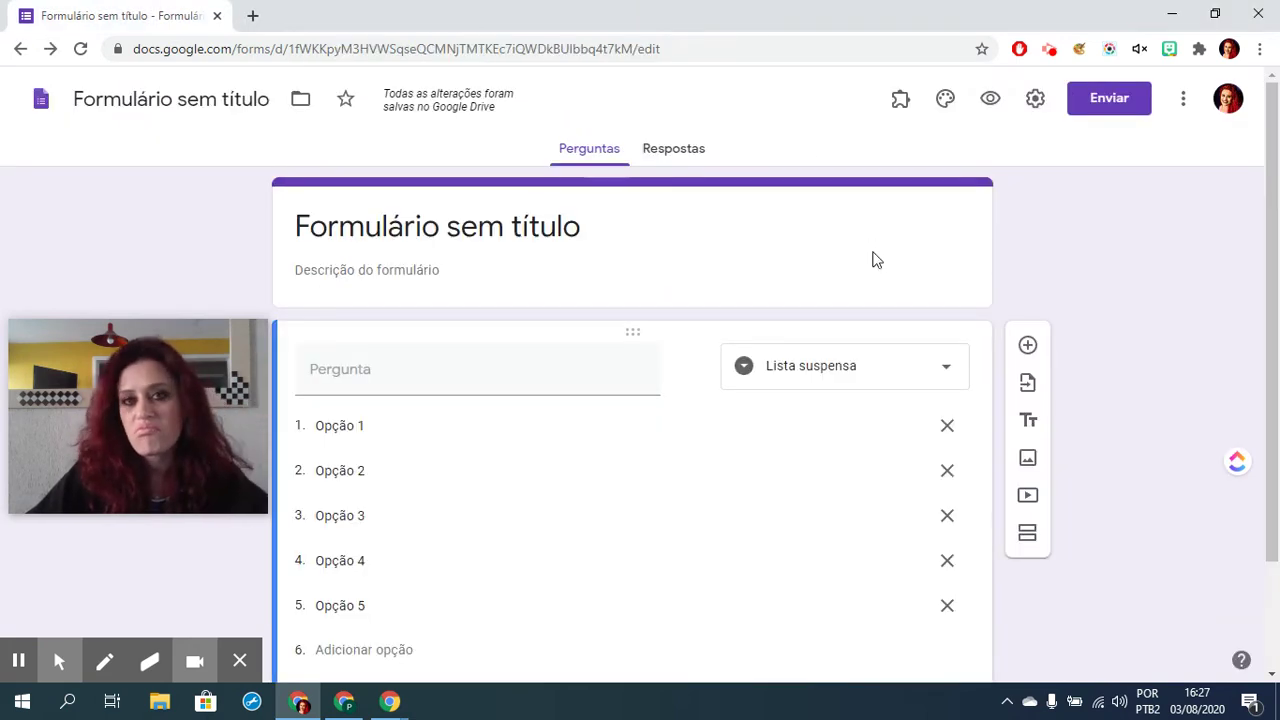
# Step: Change the question type to Upload de arquivo, accepting participant uploads to Drive, and enable the restriction to specific file types
pyautogui.scroll(-1, 869, 297)
pyautogui.click(857, 280)
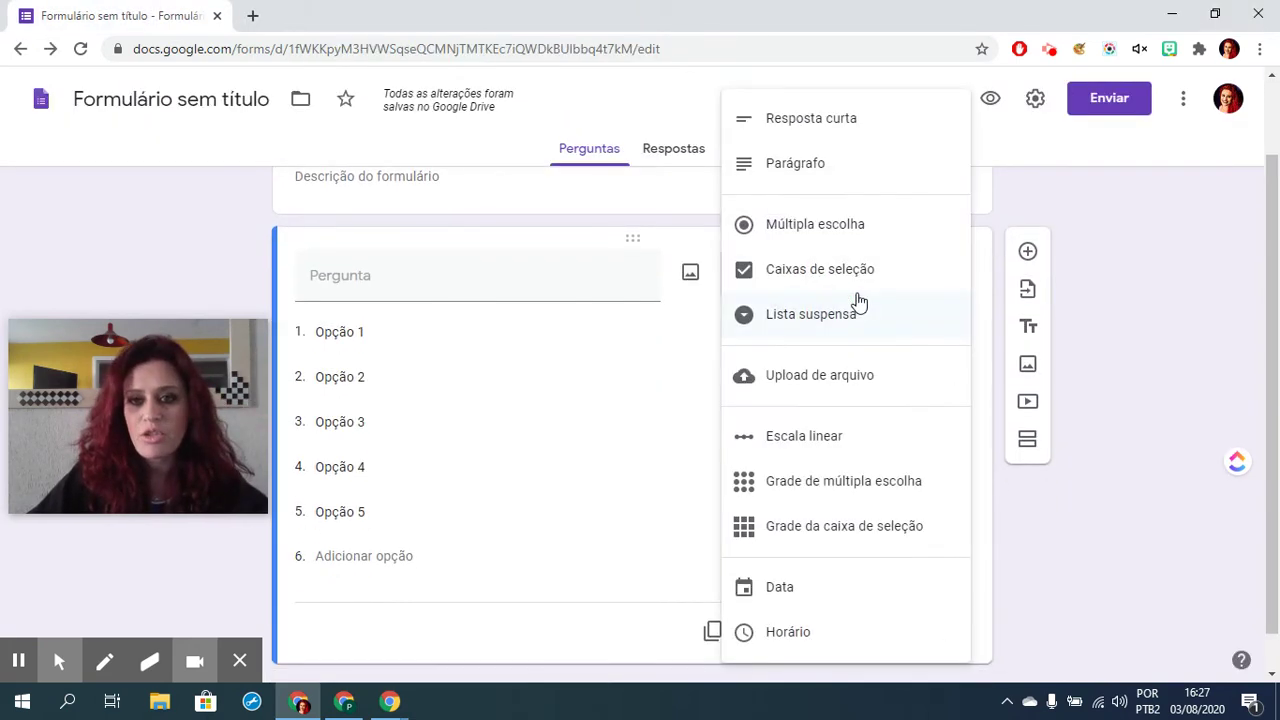
pyautogui.click(822, 378)
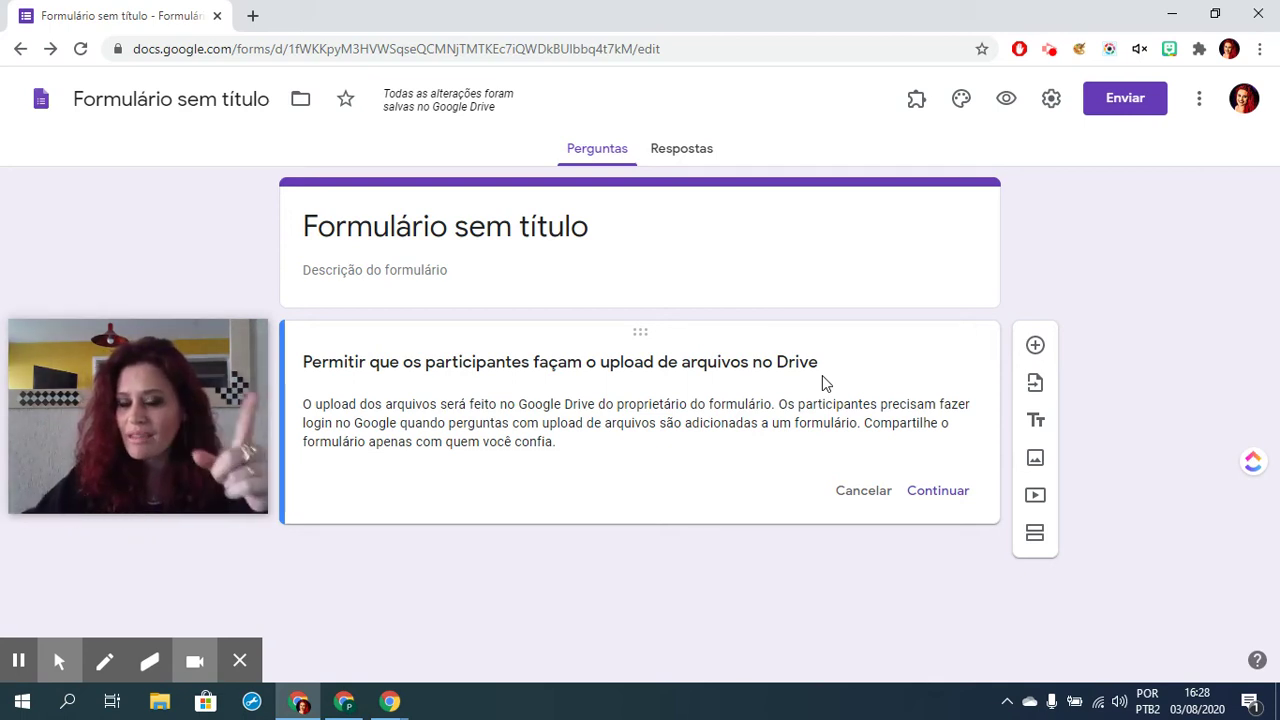
pyautogui.click(941, 490)
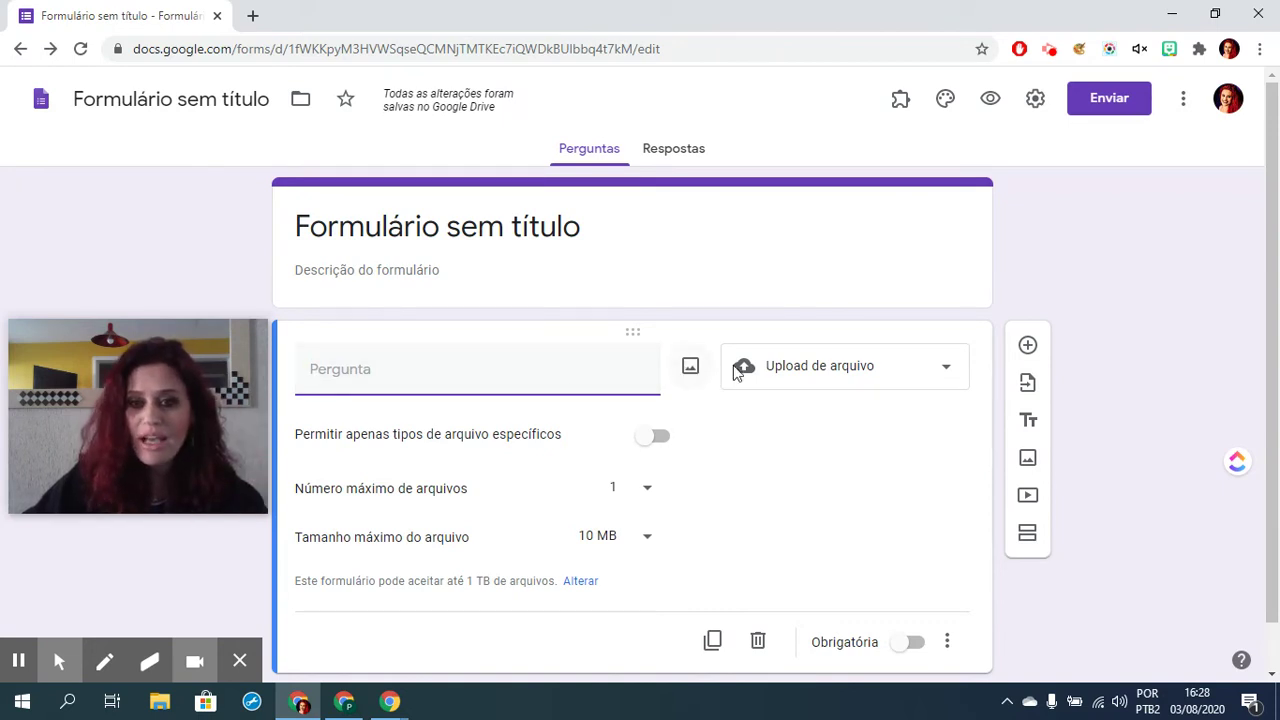
pyautogui.click(655, 438)
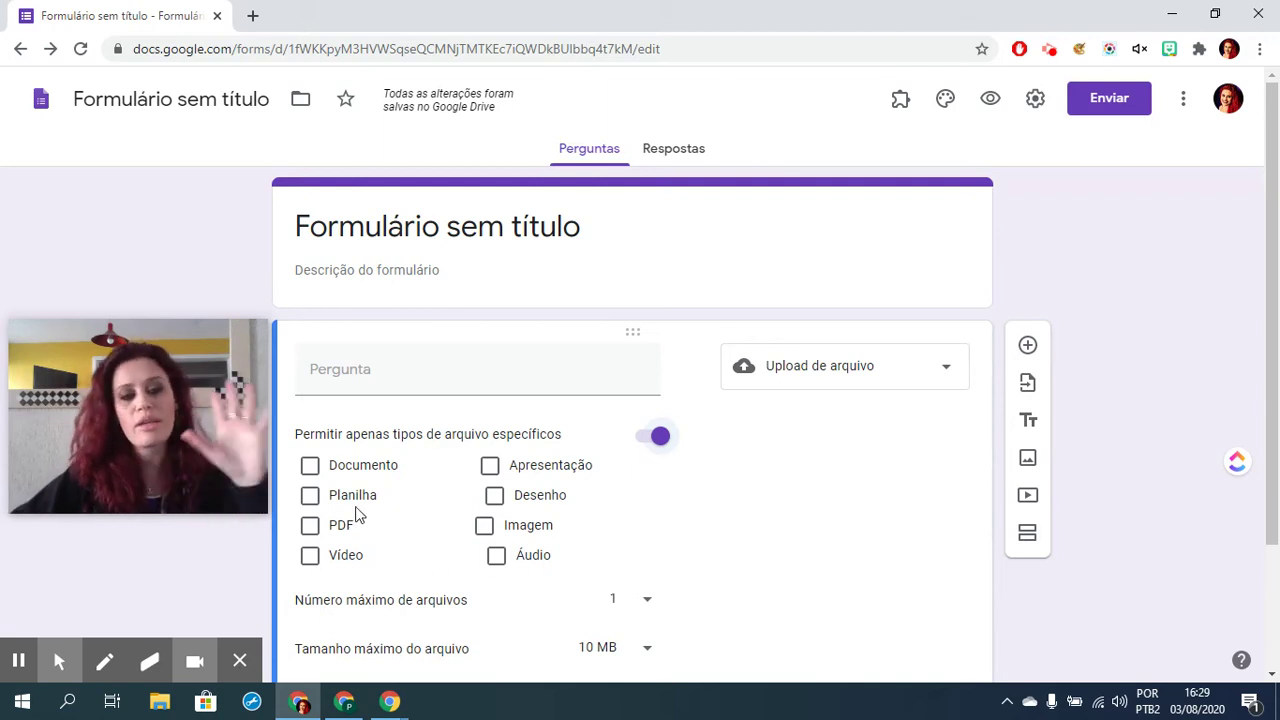
# Step: Tick and untick Documento as an allowed file type, and turn off the restriction to specific file types
pyautogui.click(310, 470)
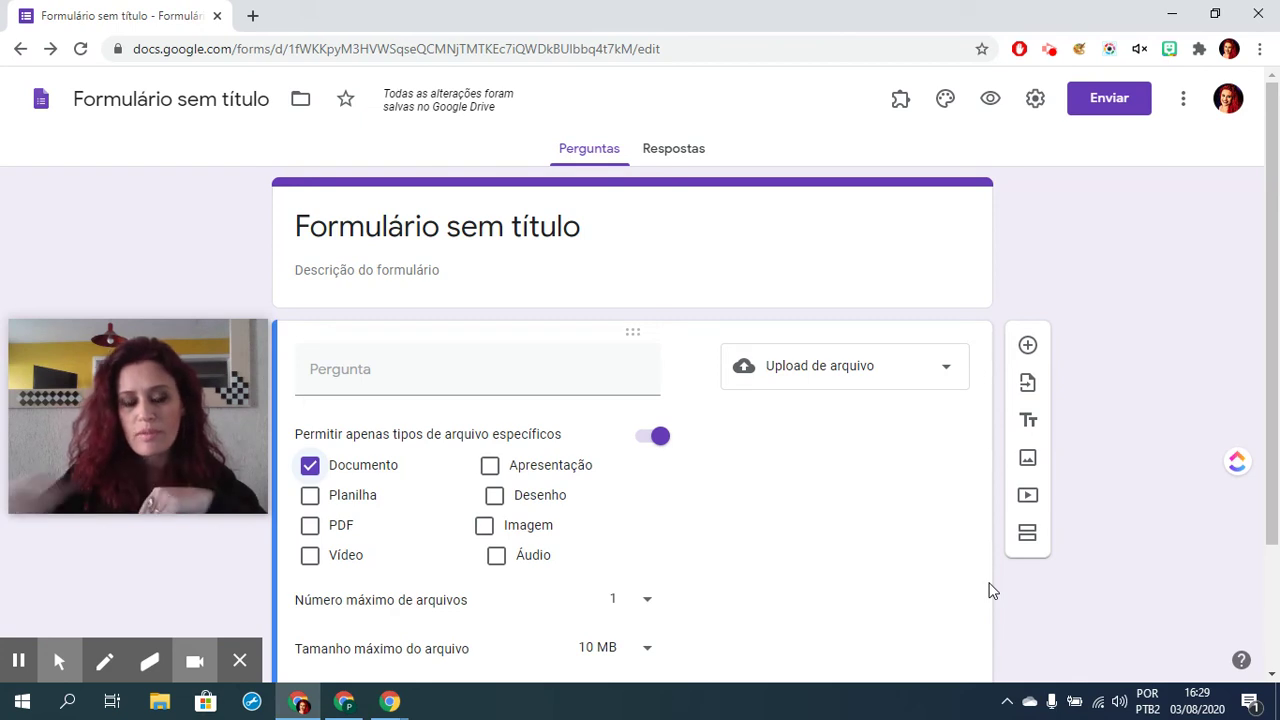
pyautogui.click(310, 465)
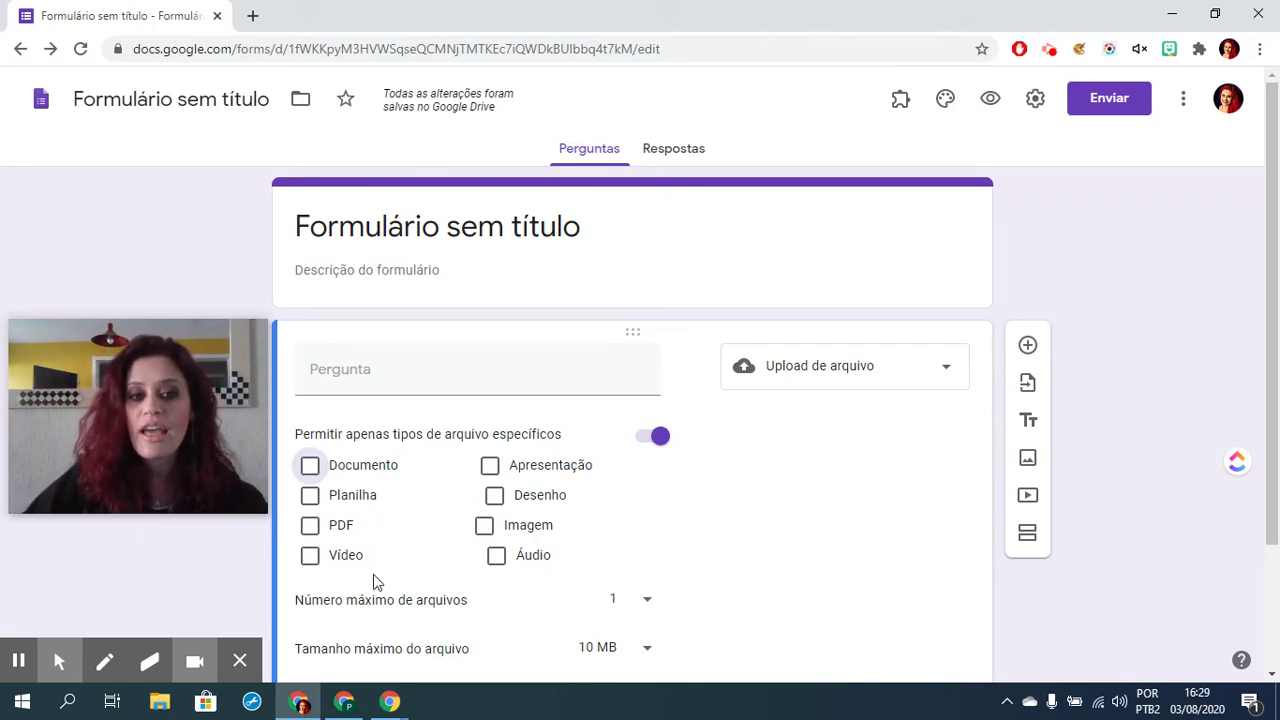
pyautogui.scroll(-1, 446, 500)
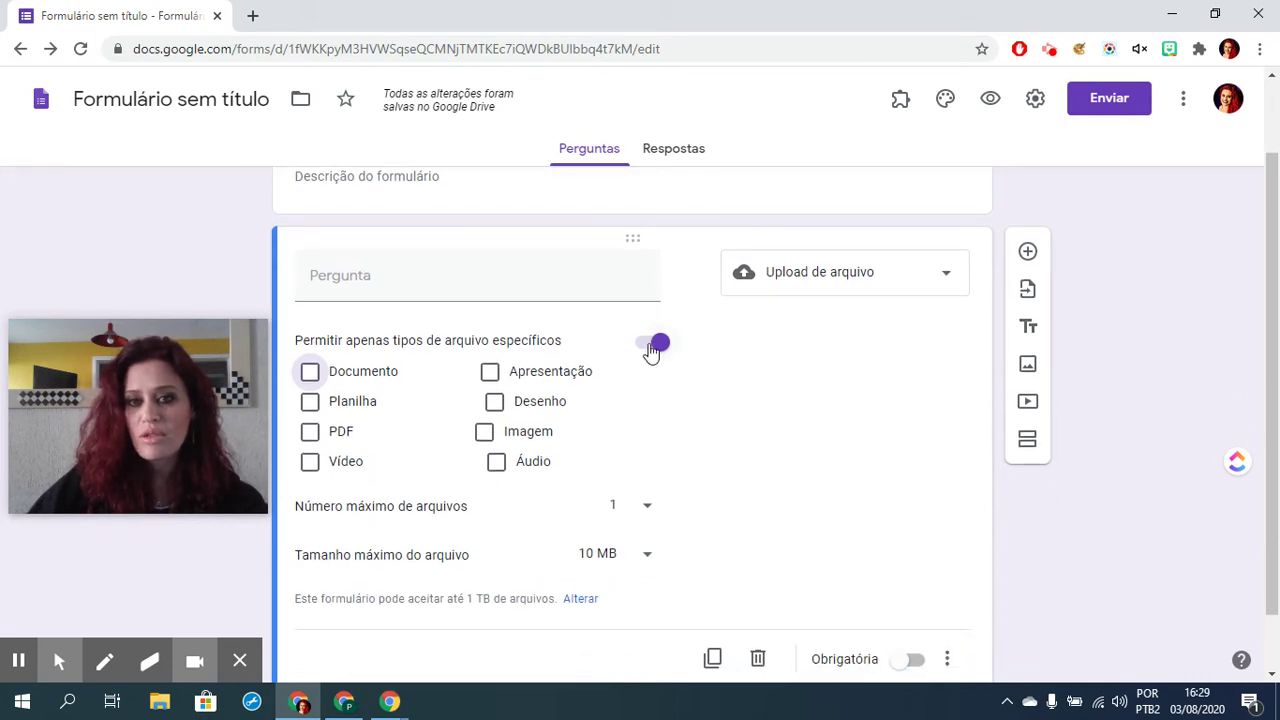
pyautogui.click(652, 341)
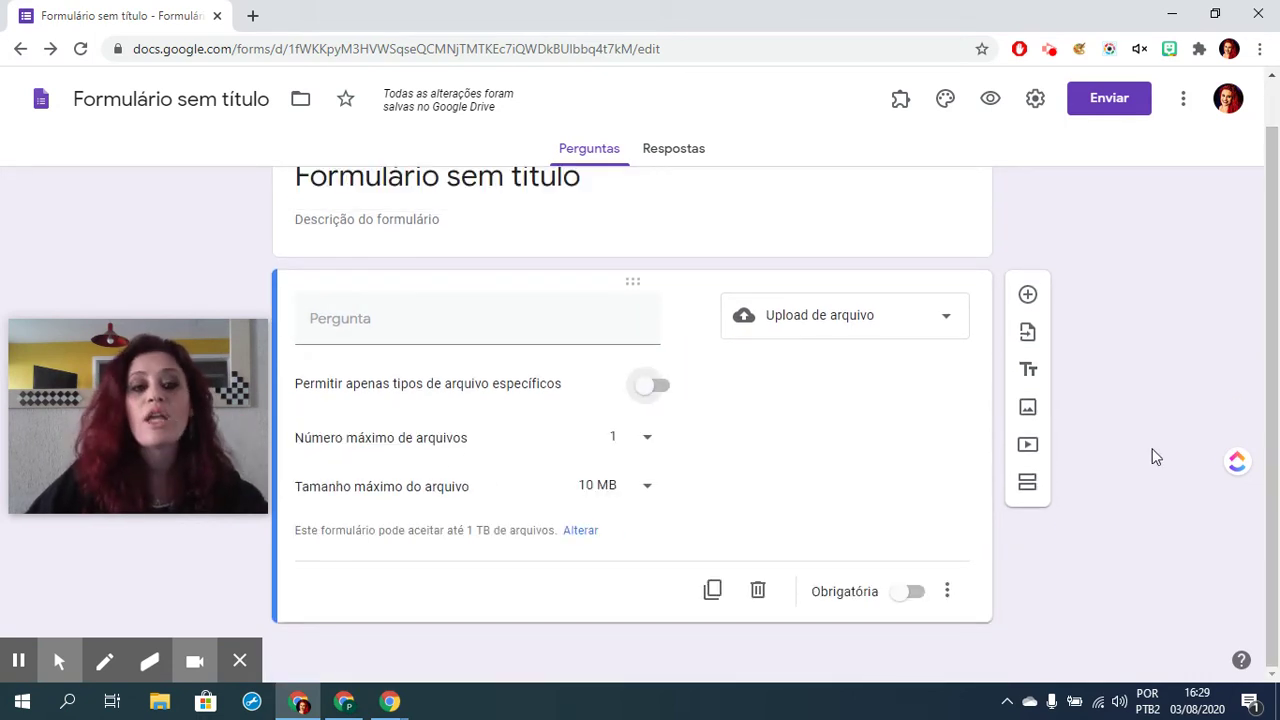
# Step: Set the maximum number of files for the upload question to 5 and finally to 10
pyautogui.click(635, 438)
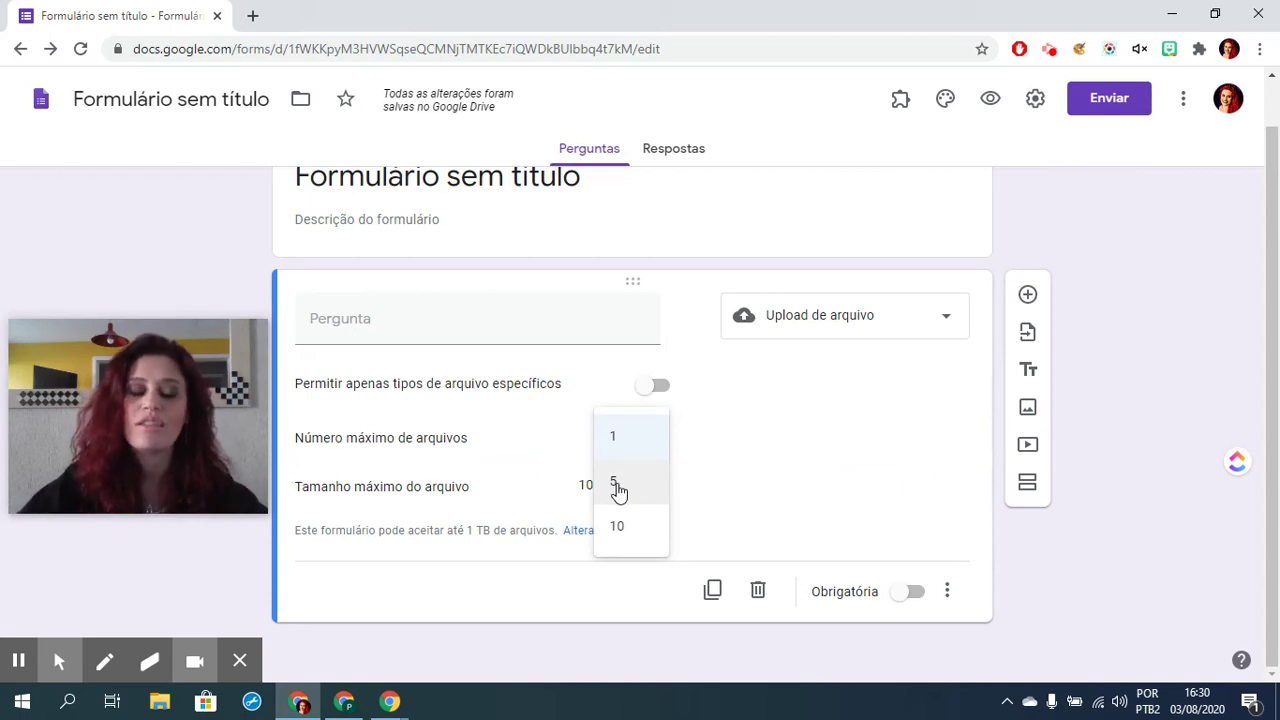
pyautogui.click(616, 490)
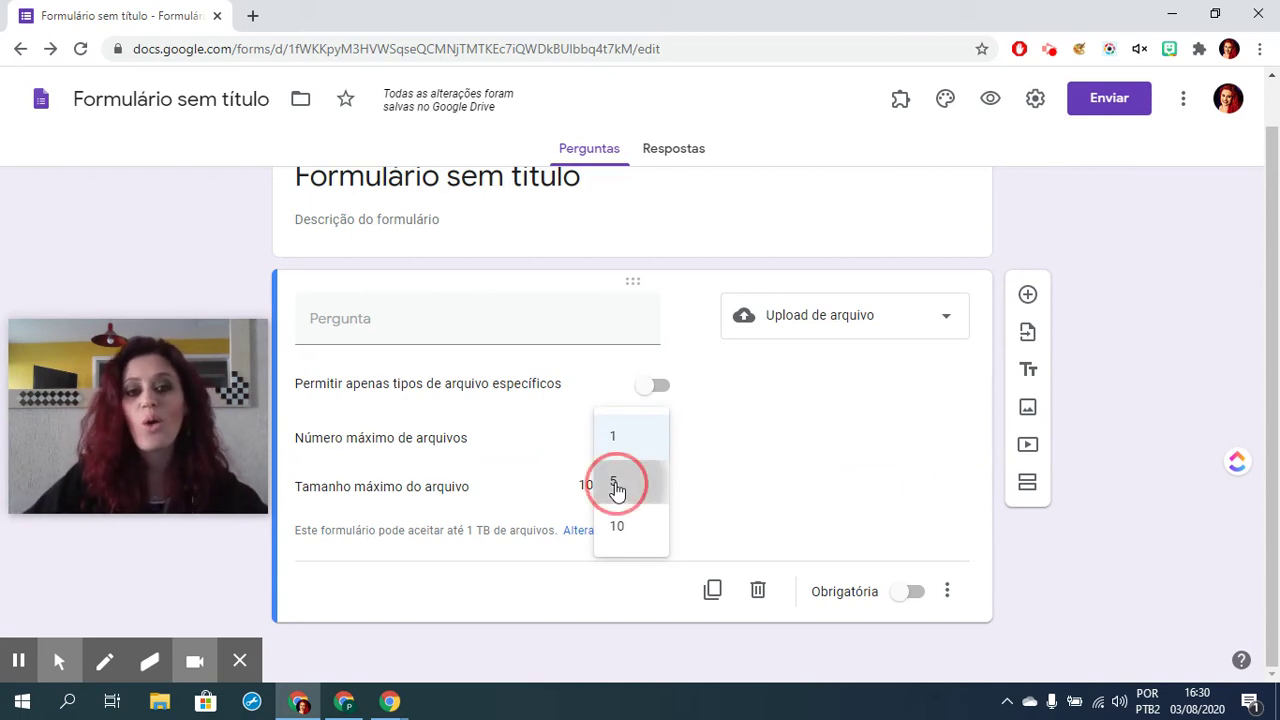
pyautogui.click(629, 452)
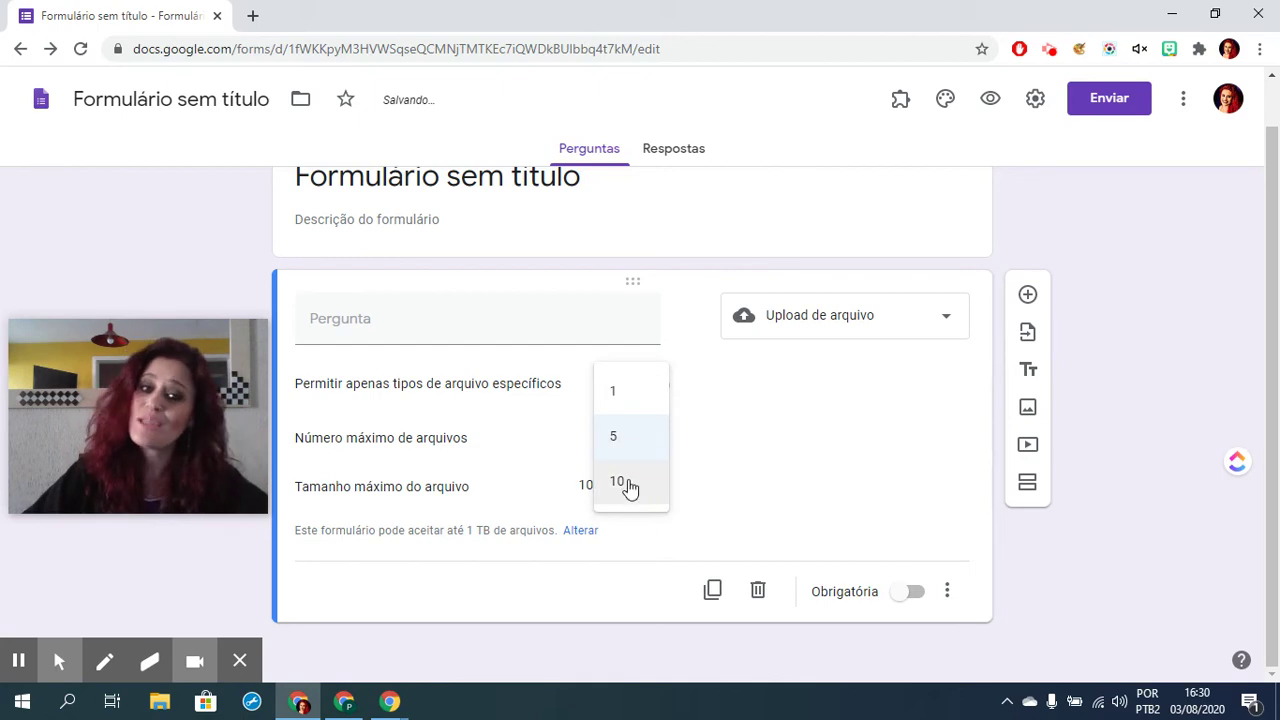
pyautogui.click(624, 484)
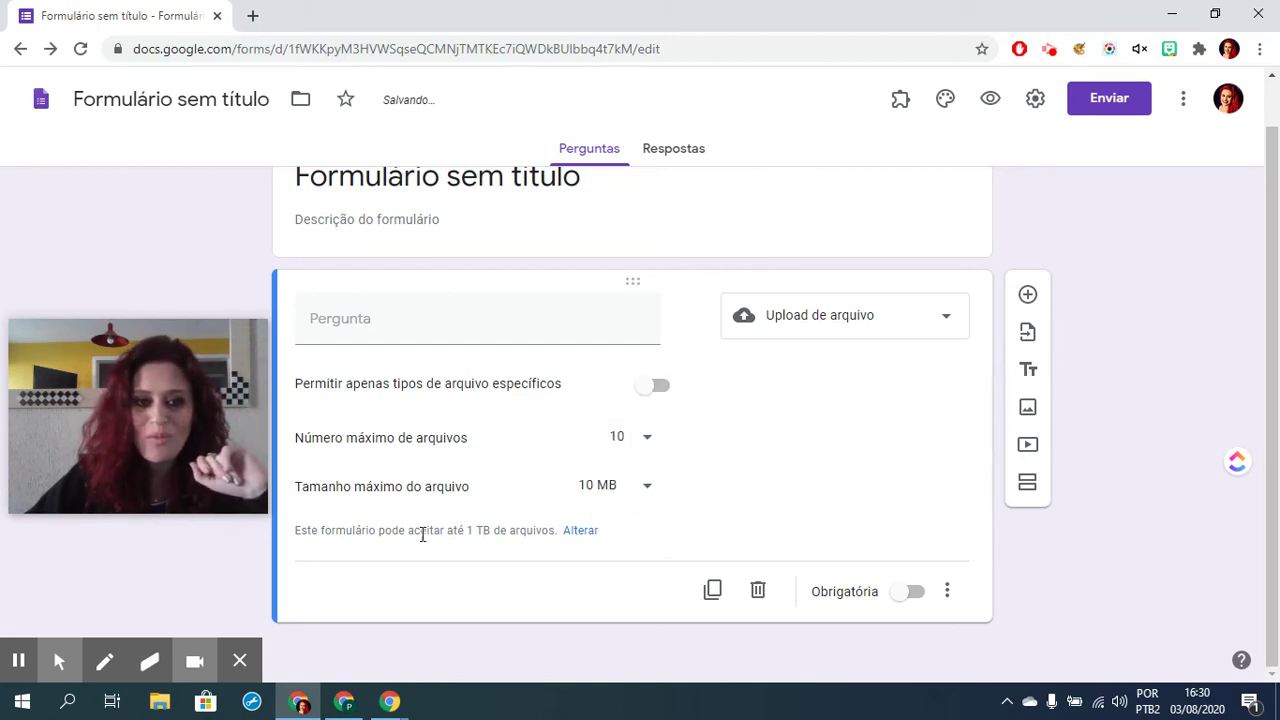
# Step: Set the upload question's maximum file size to 100 MB and finally to 10 GB
pyautogui.click(602, 492)
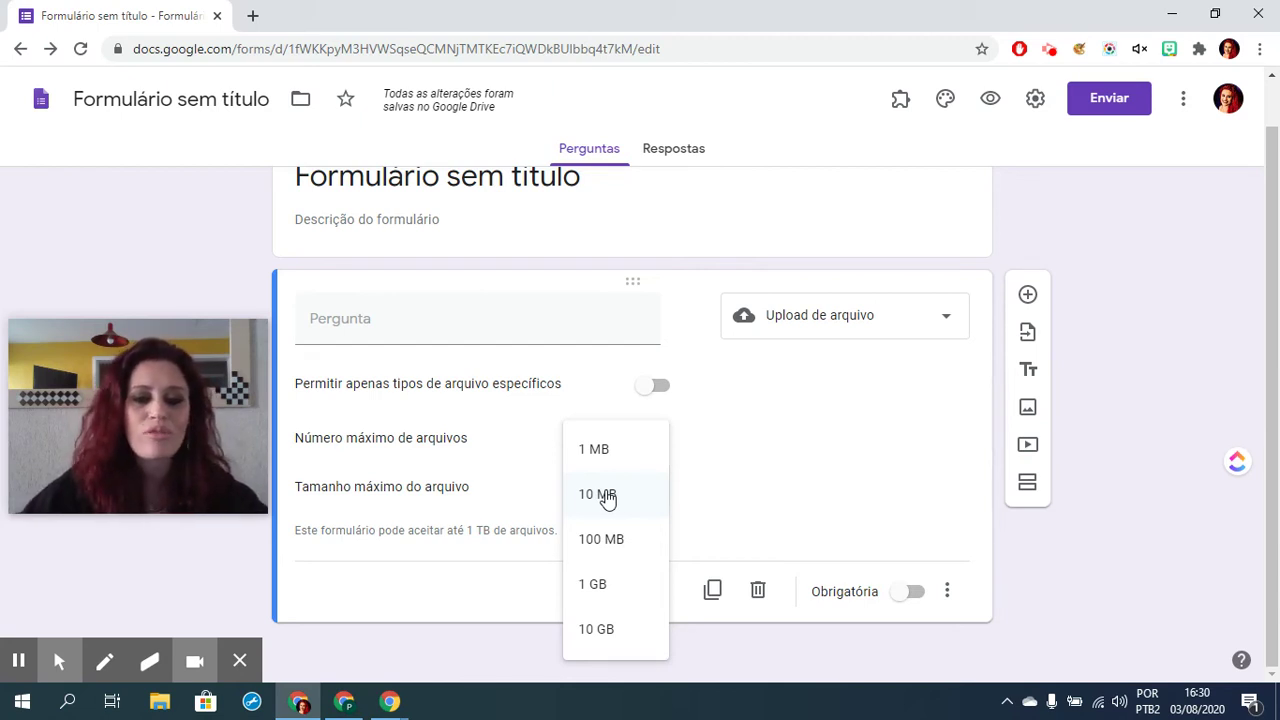
pyautogui.click(609, 538)
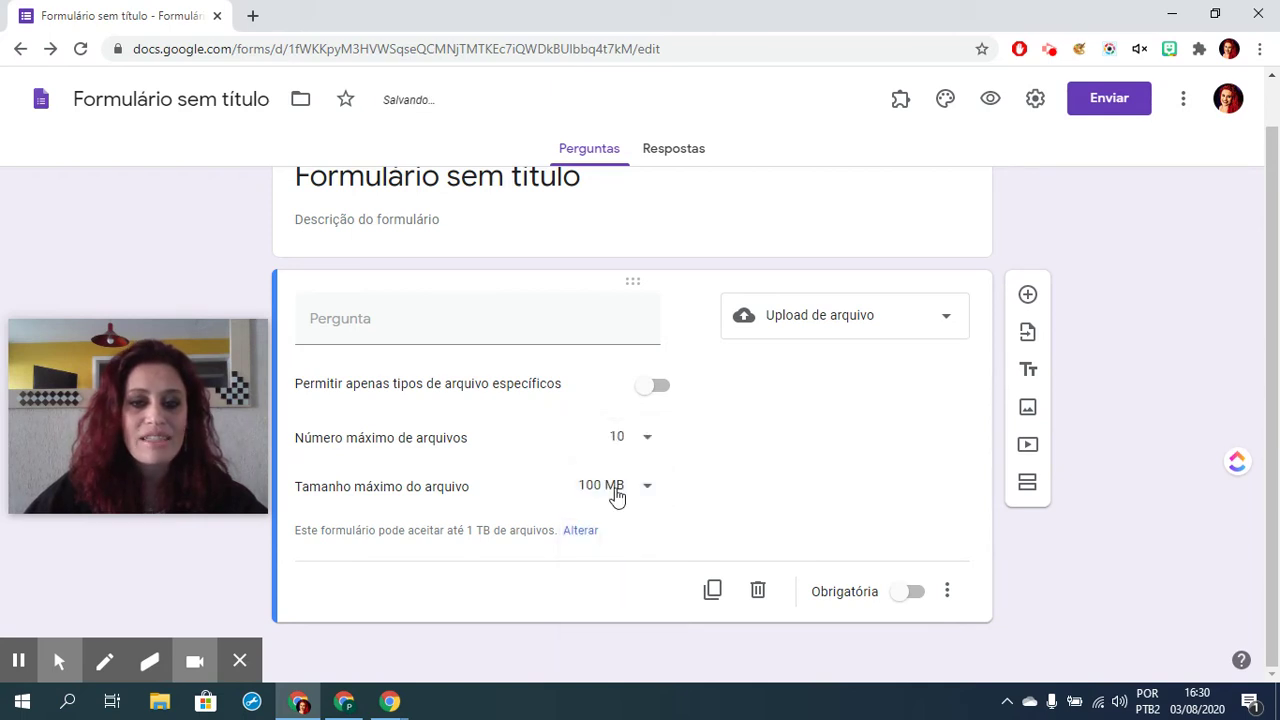
pyautogui.click(617, 495)
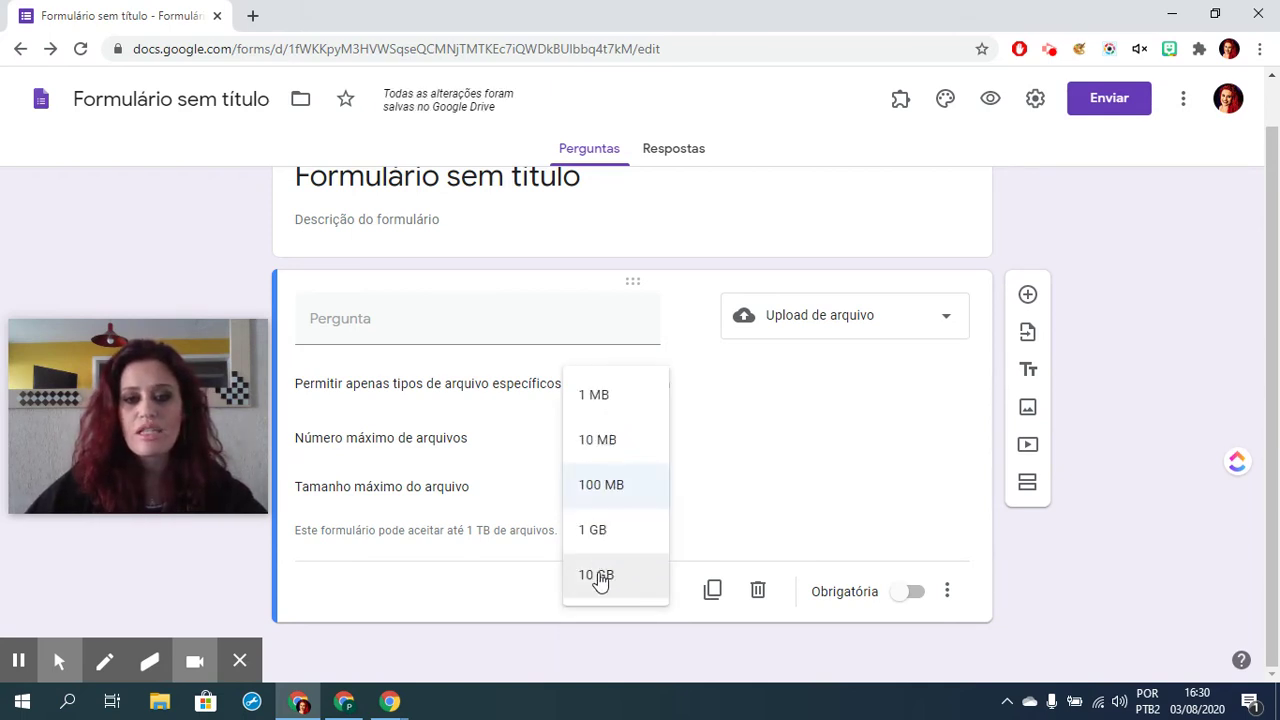
pyautogui.click(597, 576)
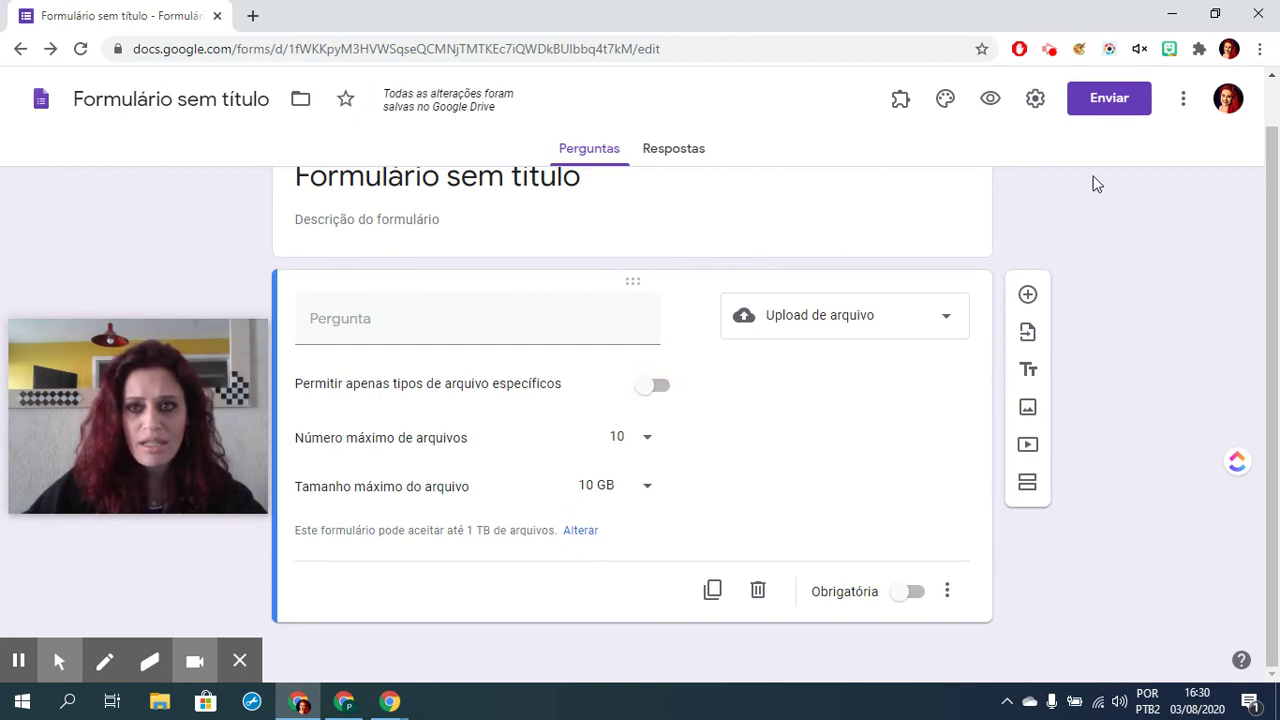
# Step: Limit the total size of all uploaded files to 10 GB in the form settings and save
pyautogui.click(1035, 100)
pyautogui.scroll(-3, 688, 454)
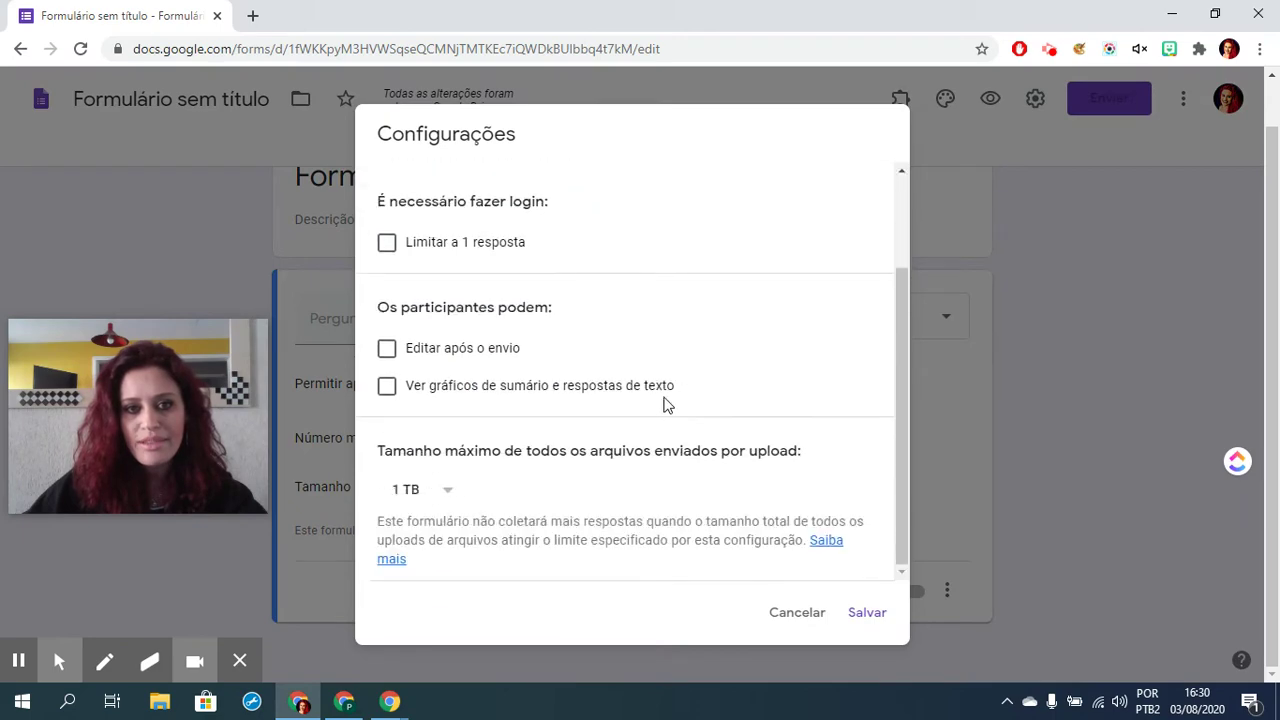
pyautogui.click(425, 490)
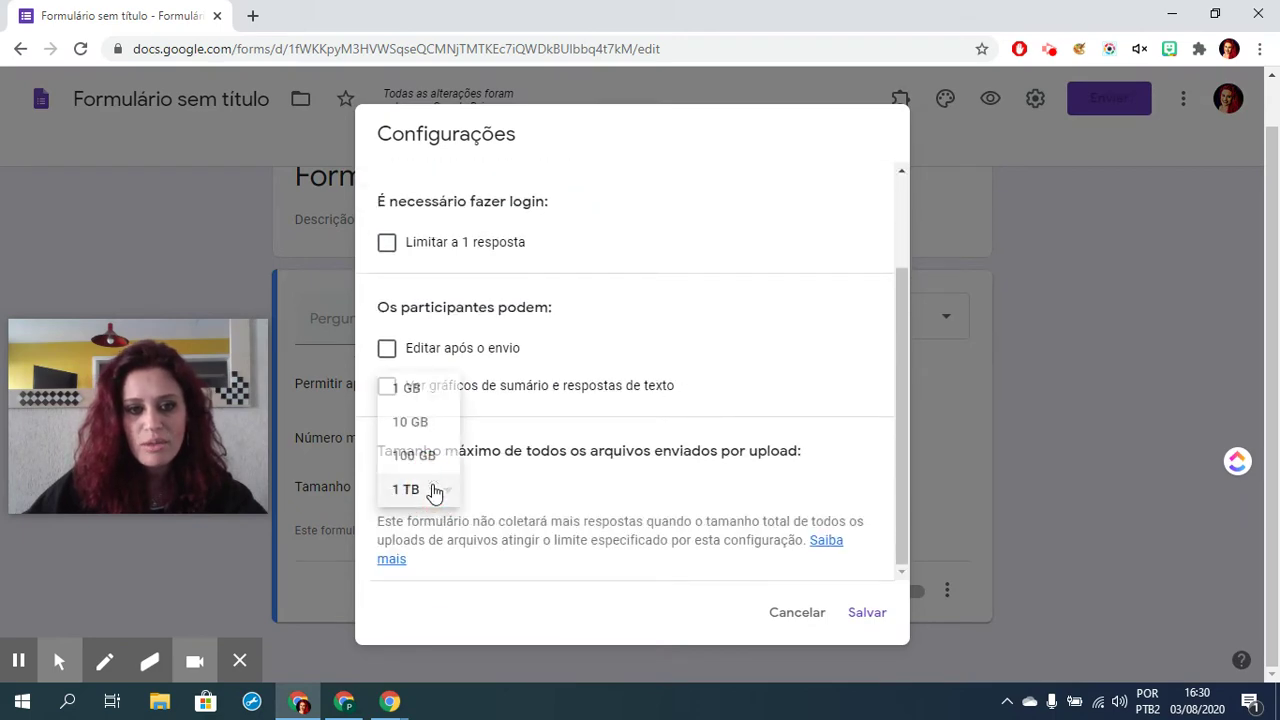
pyautogui.click(418, 424)
pyautogui.click(858, 620)
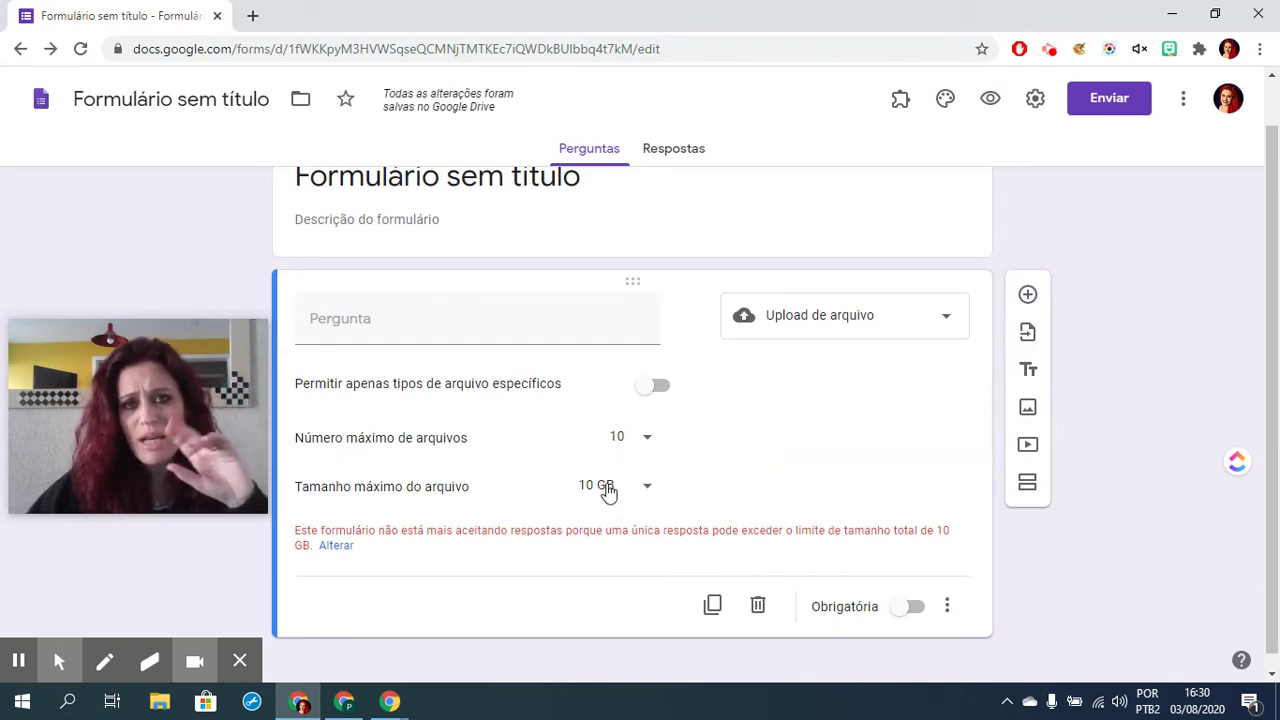
# Step: Highlight the size-limit warning, change the form's total upload limit to 100 GB and finally 1 TB, and save the settings
pyautogui.tripleClick(297, 533)
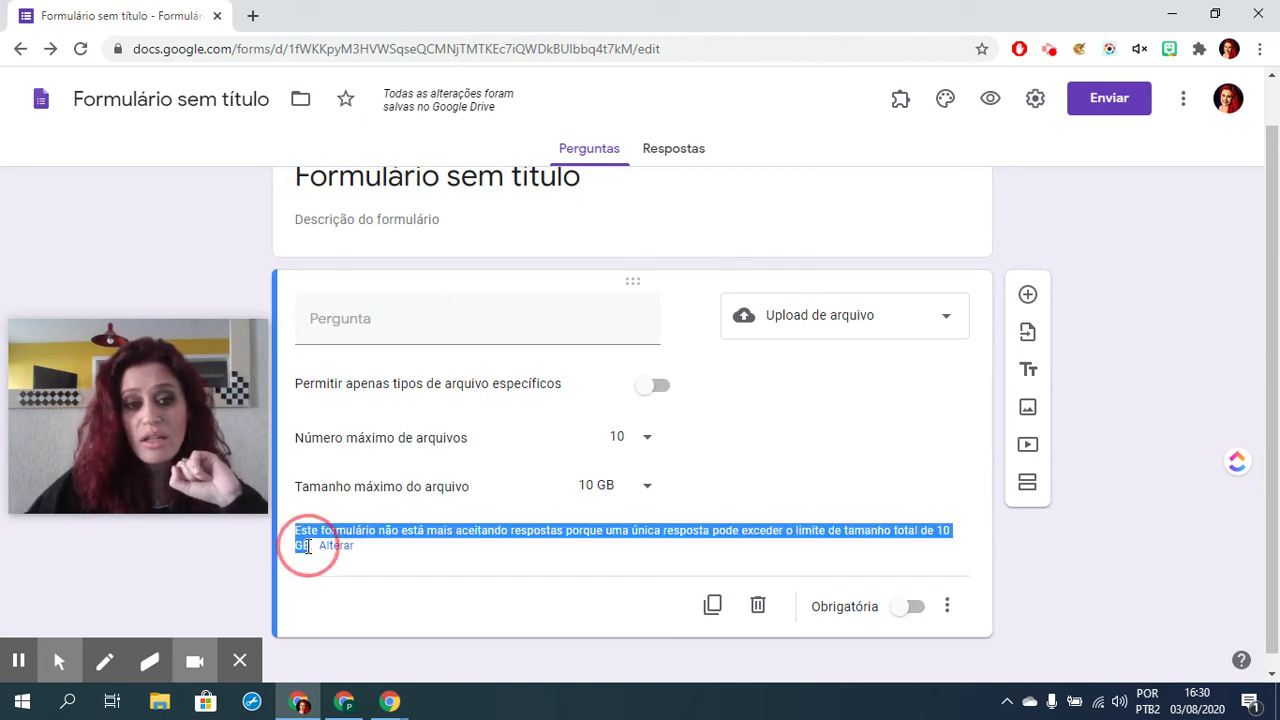
pyautogui.click(467, 540)
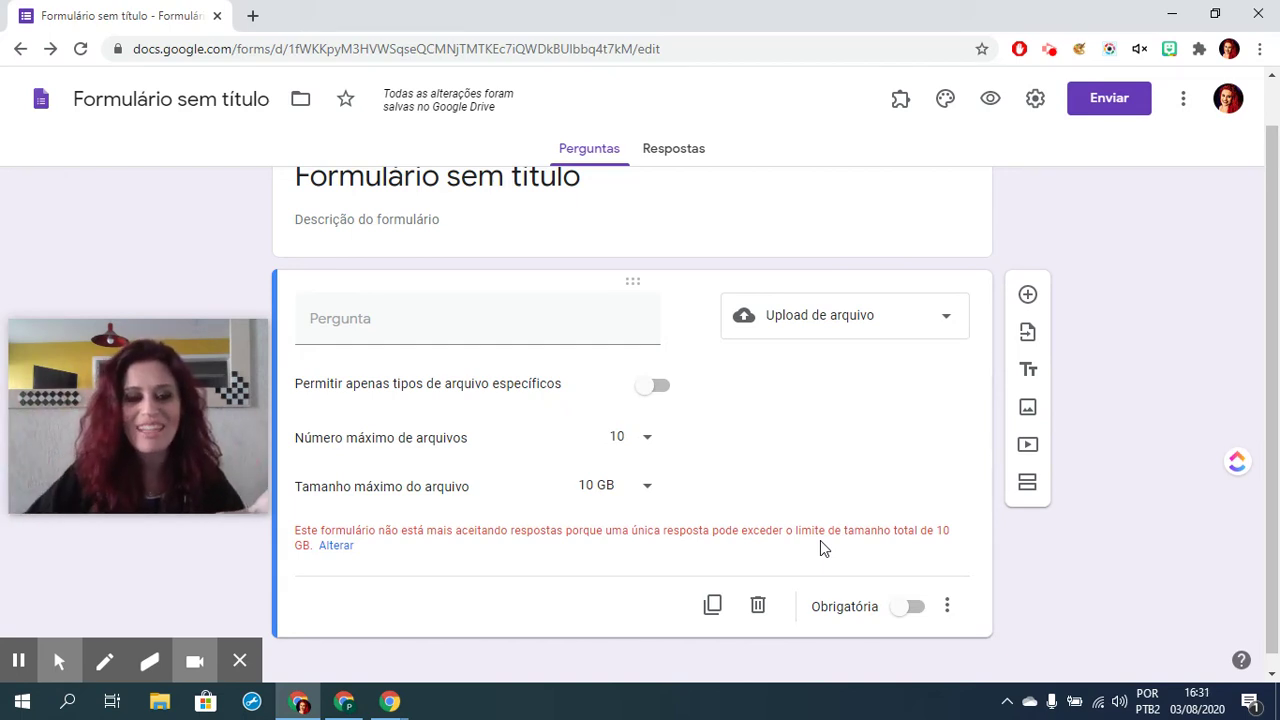
pyautogui.click(337, 546)
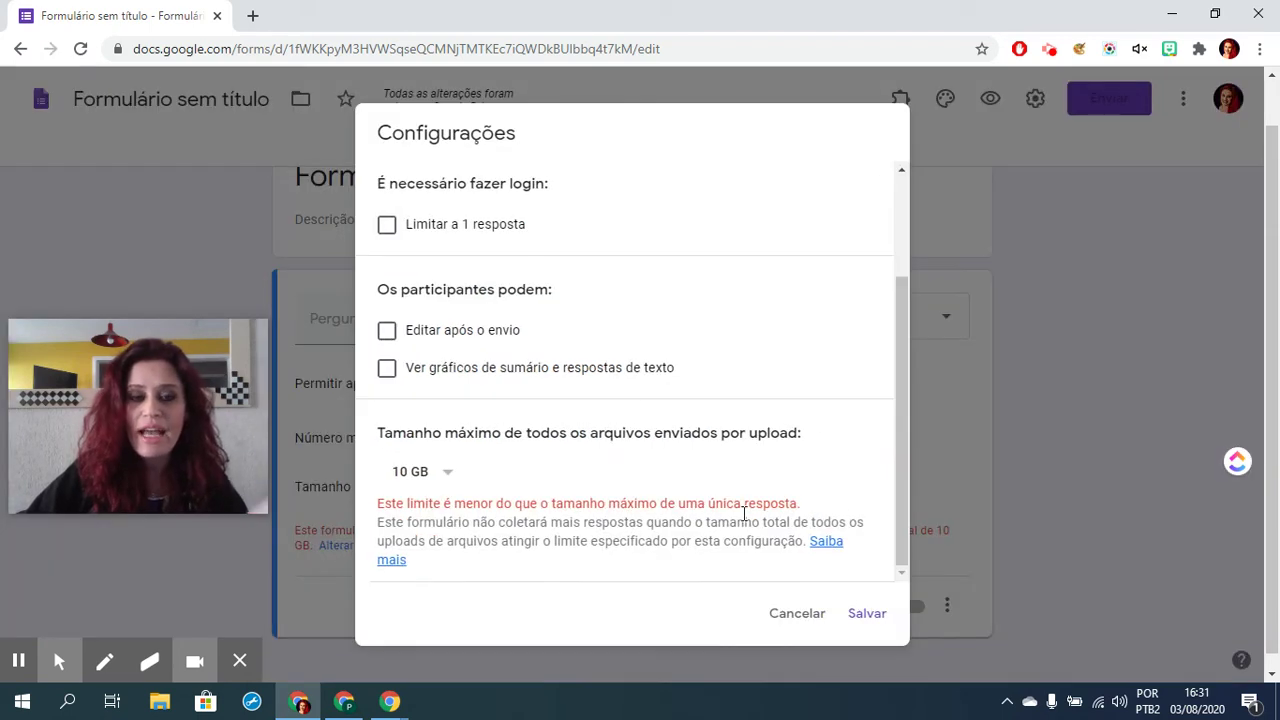
pyautogui.click(450, 478)
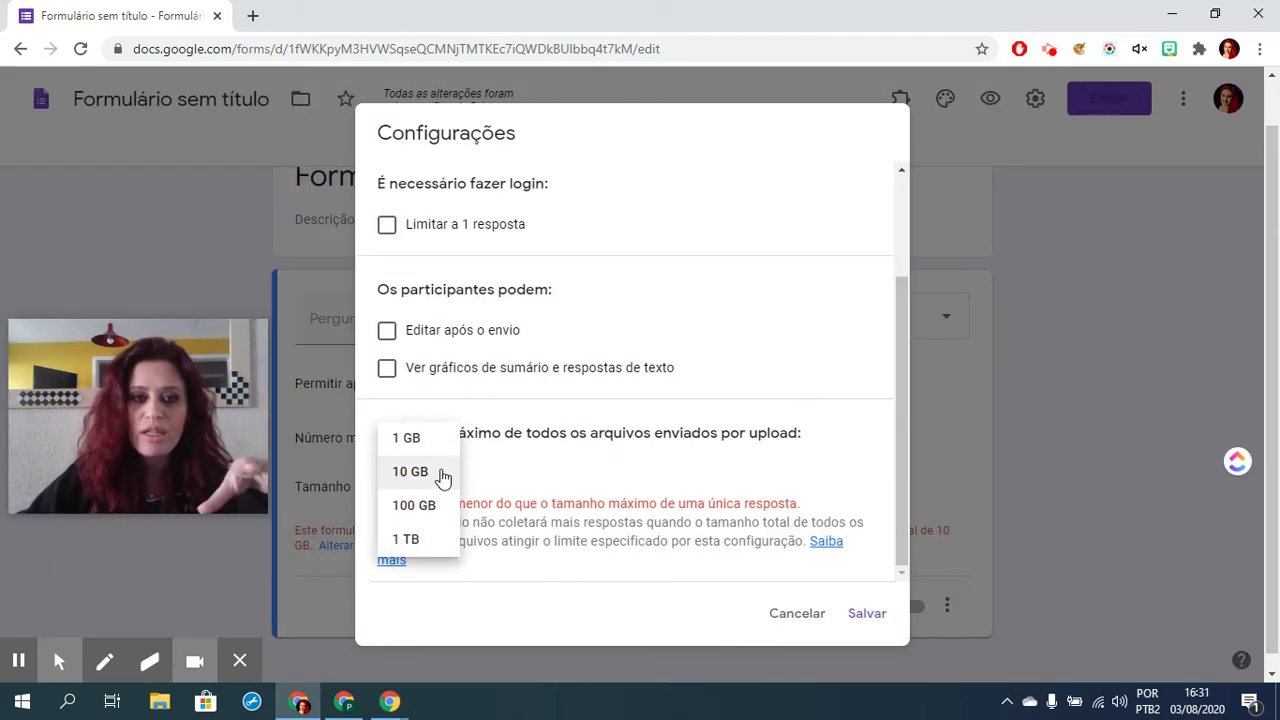
pyautogui.click(420, 510)
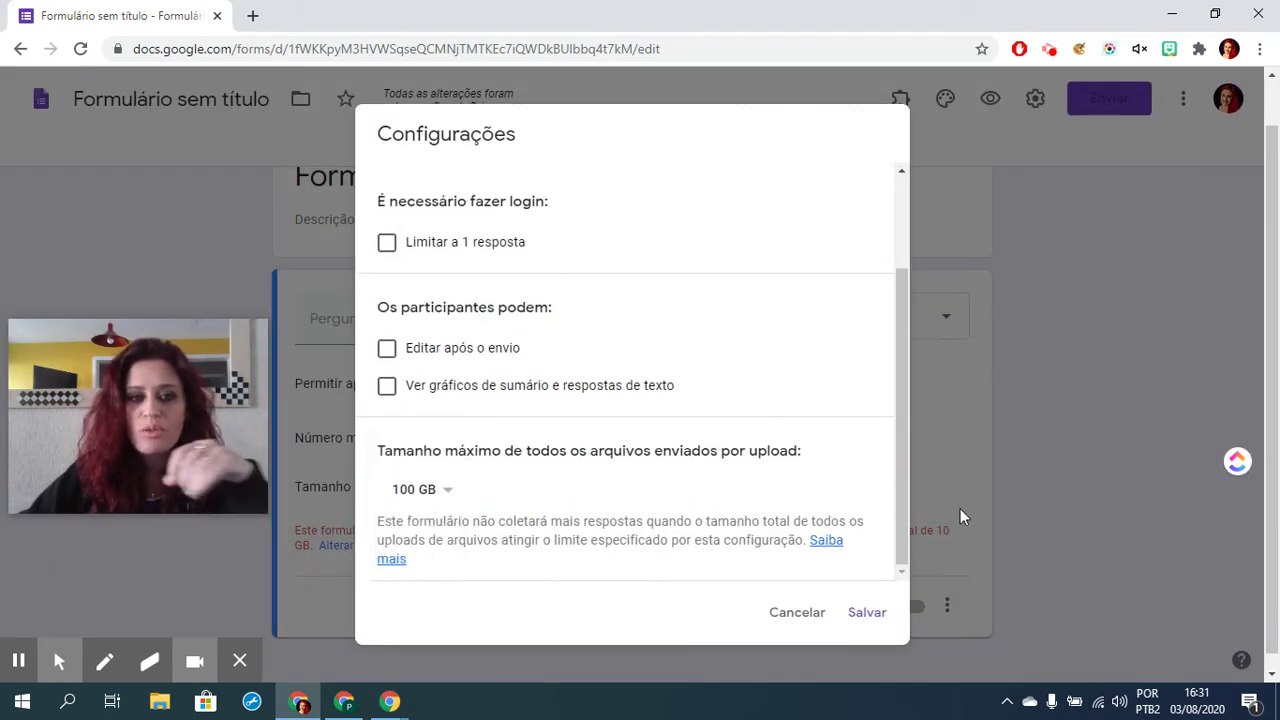
pyautogui.click(424, 492)
pyautogui.click(412, 526)
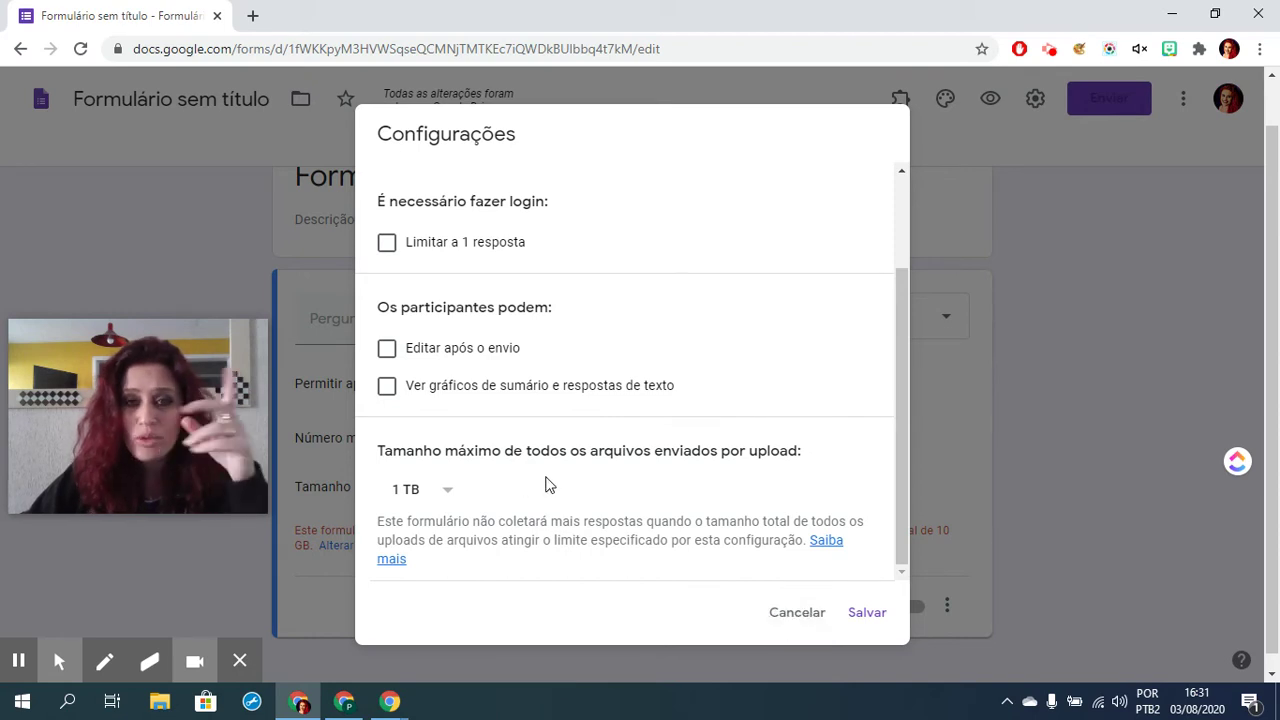
pyautogui.click(445, 490)
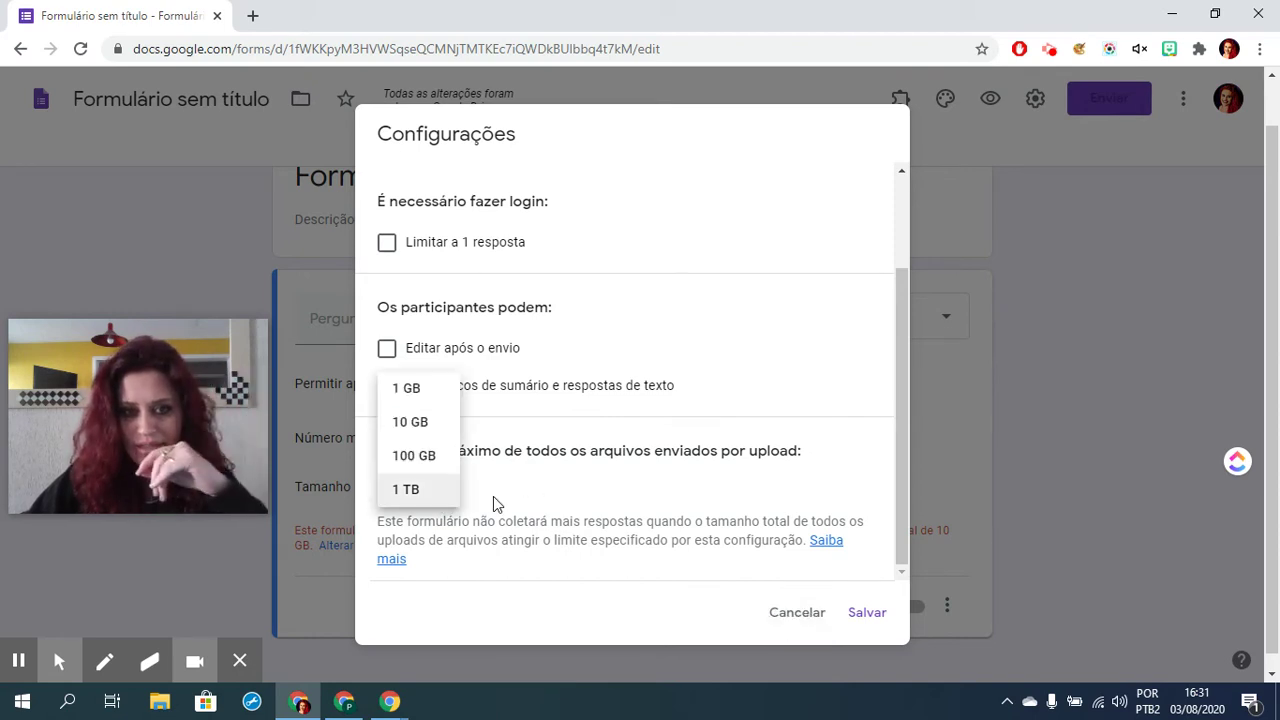
pyautogui.click(418, 490)
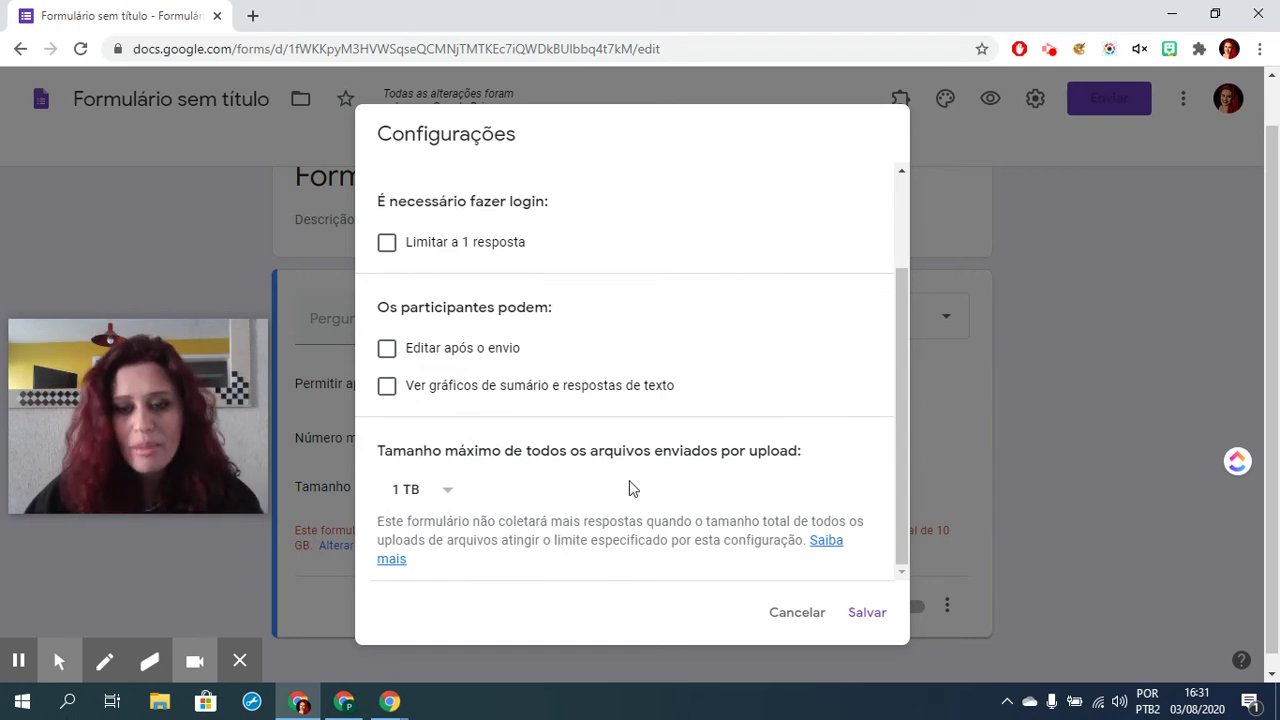
pyautogui.click(868, 614)
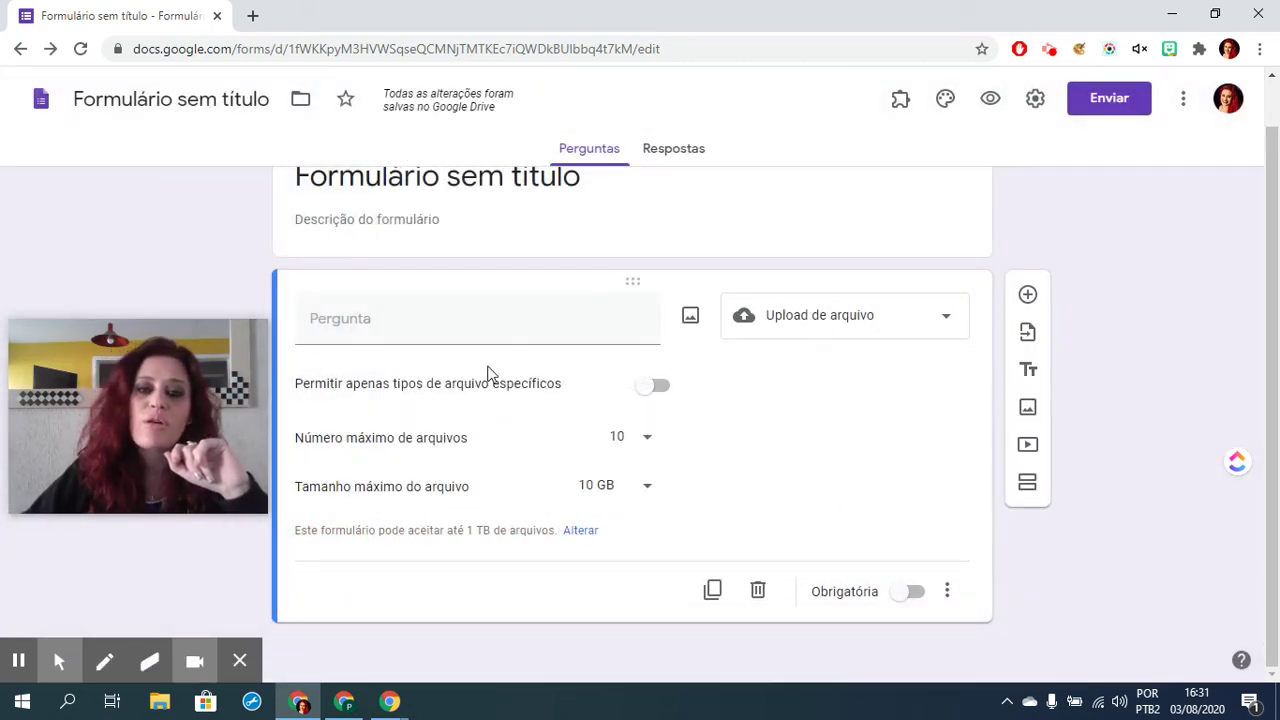
# Step: Restrict uploads to specific file types, allowing only Desenho and Imagem
pyautogui.click(649, 392)
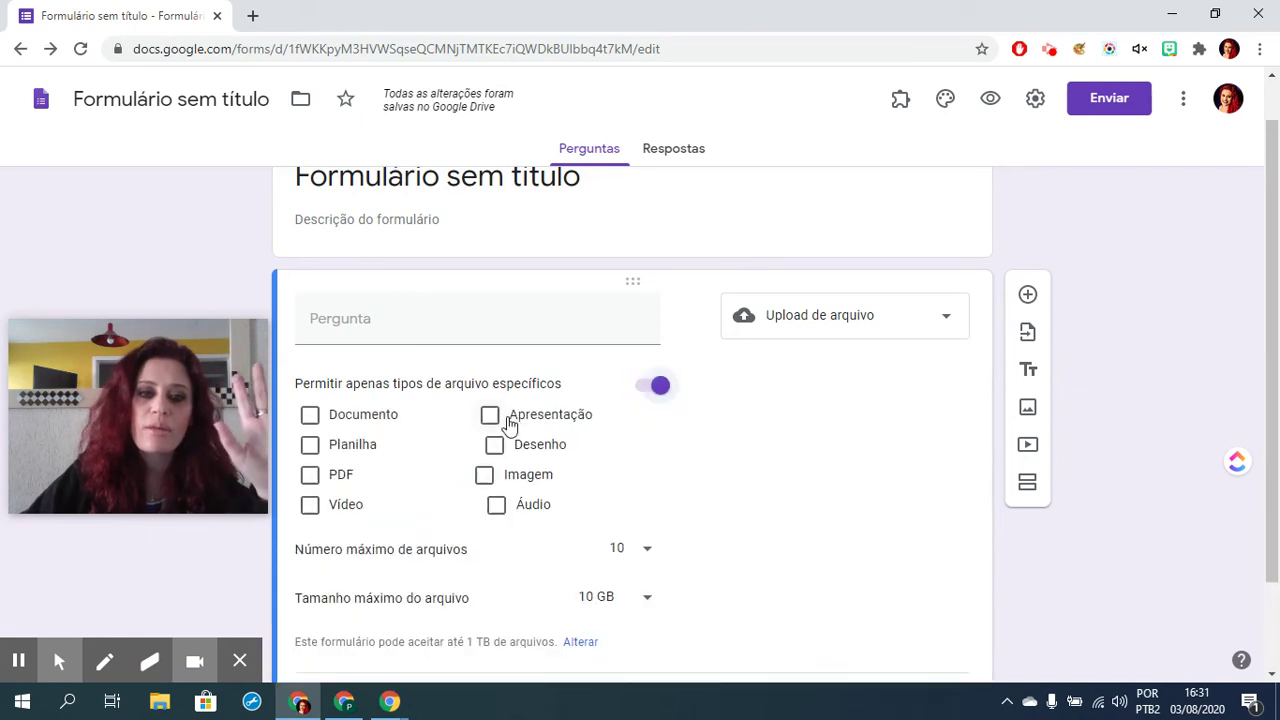
pyautogui.click(494, 446)
pyautogui.click(485, 476)
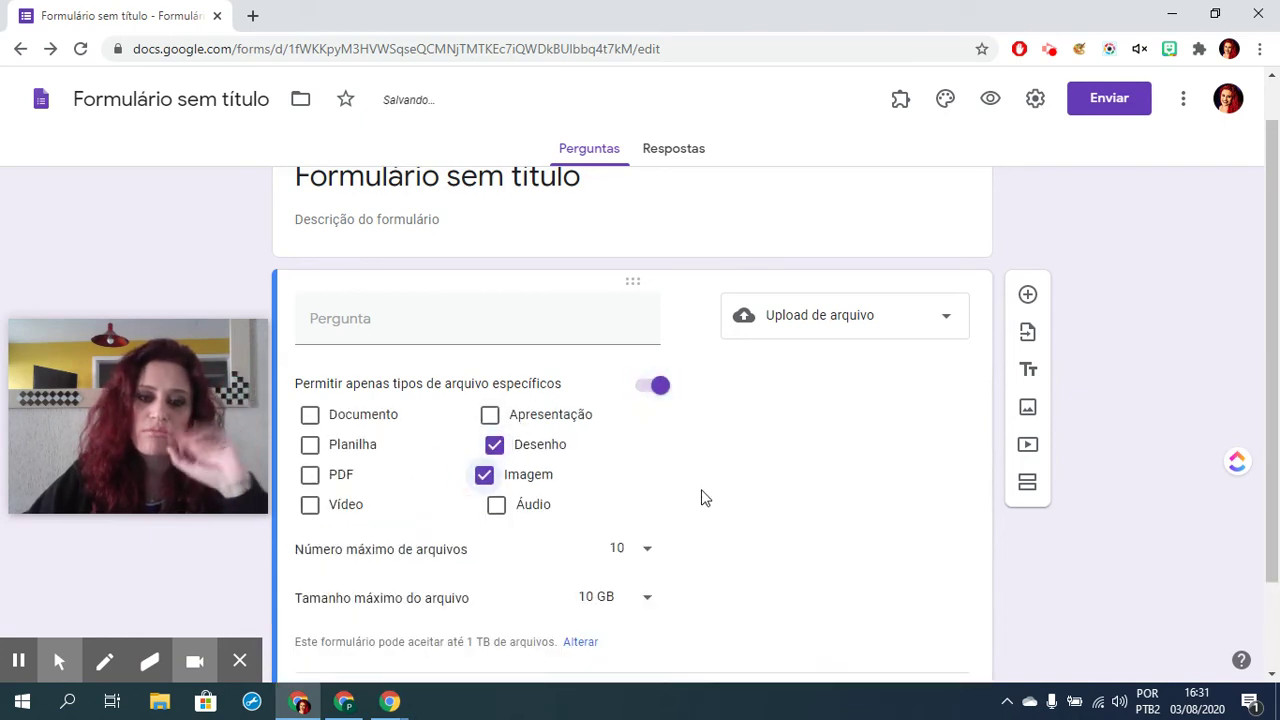
# Step: Preview the form and follow the owner's link for correcting the file upload settings
pyautogui.scroll(-1, 808, 437)
pyautogui.click(996, 98)
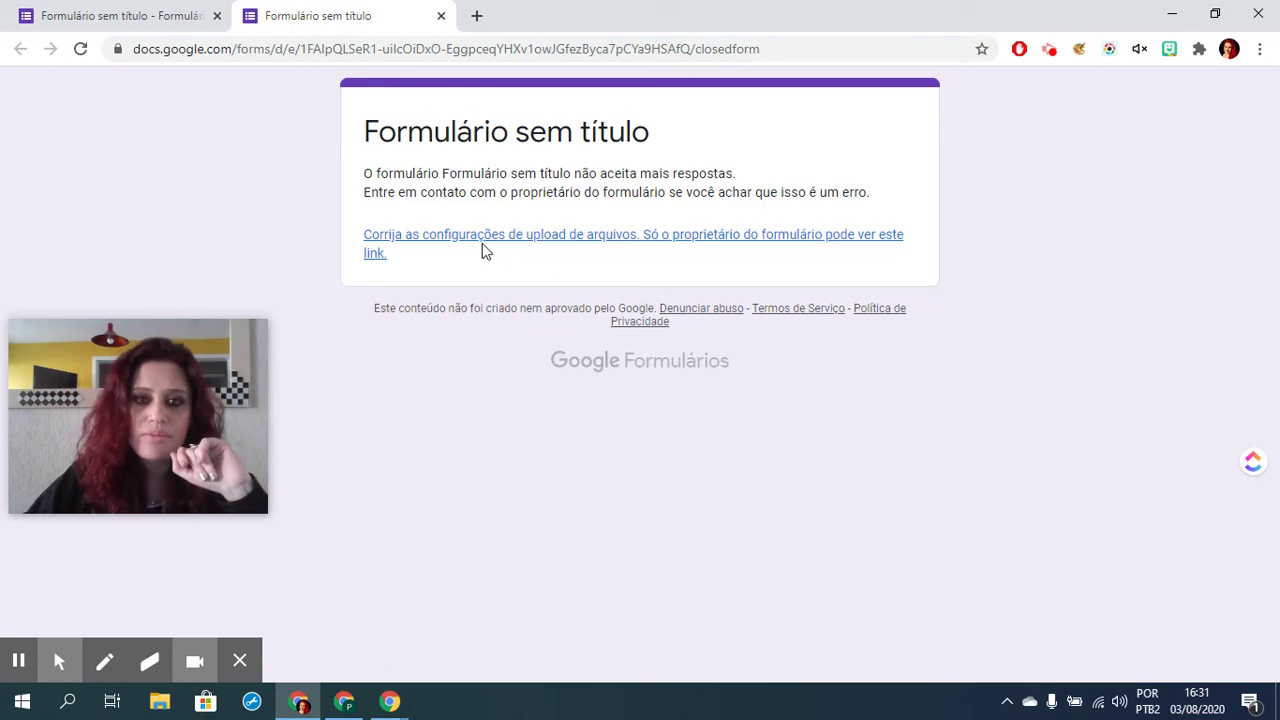
pyautogui.click(437, 246)
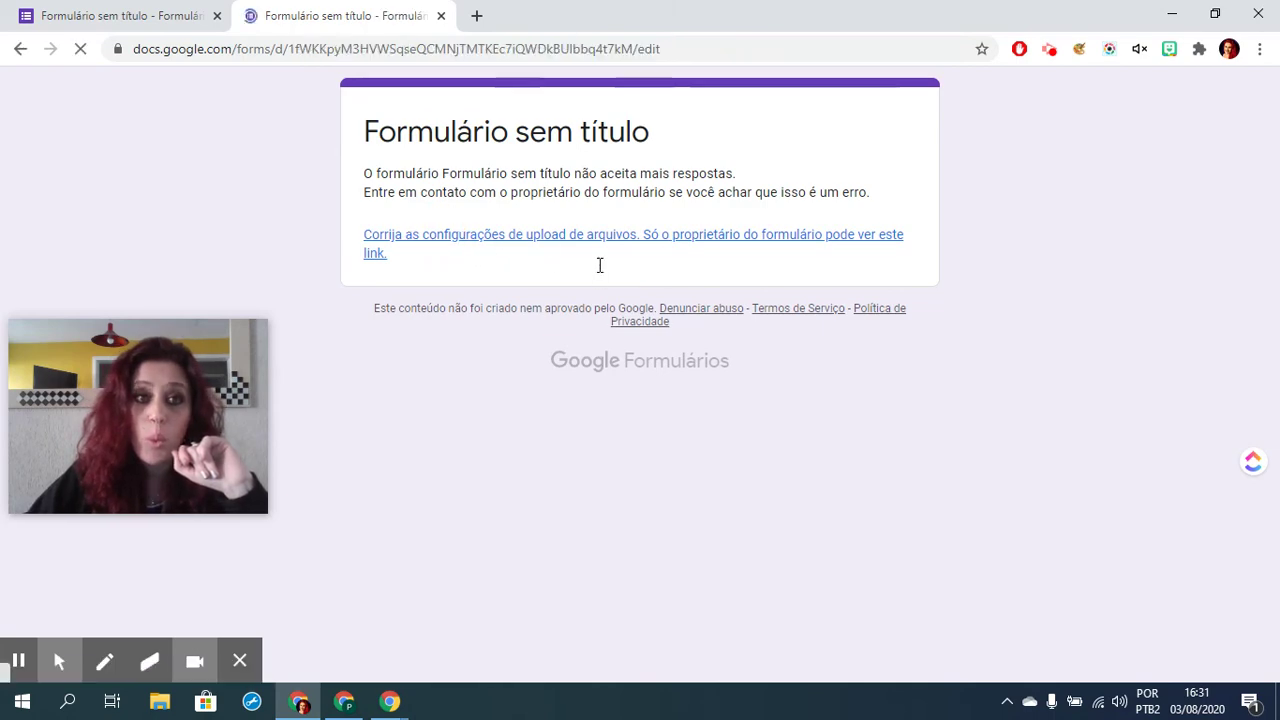
# Step: Continue past the low Drive storage notice, set the form's total upload limit to 10 GB, and save the settings
pyautogui.click(1051, 100)
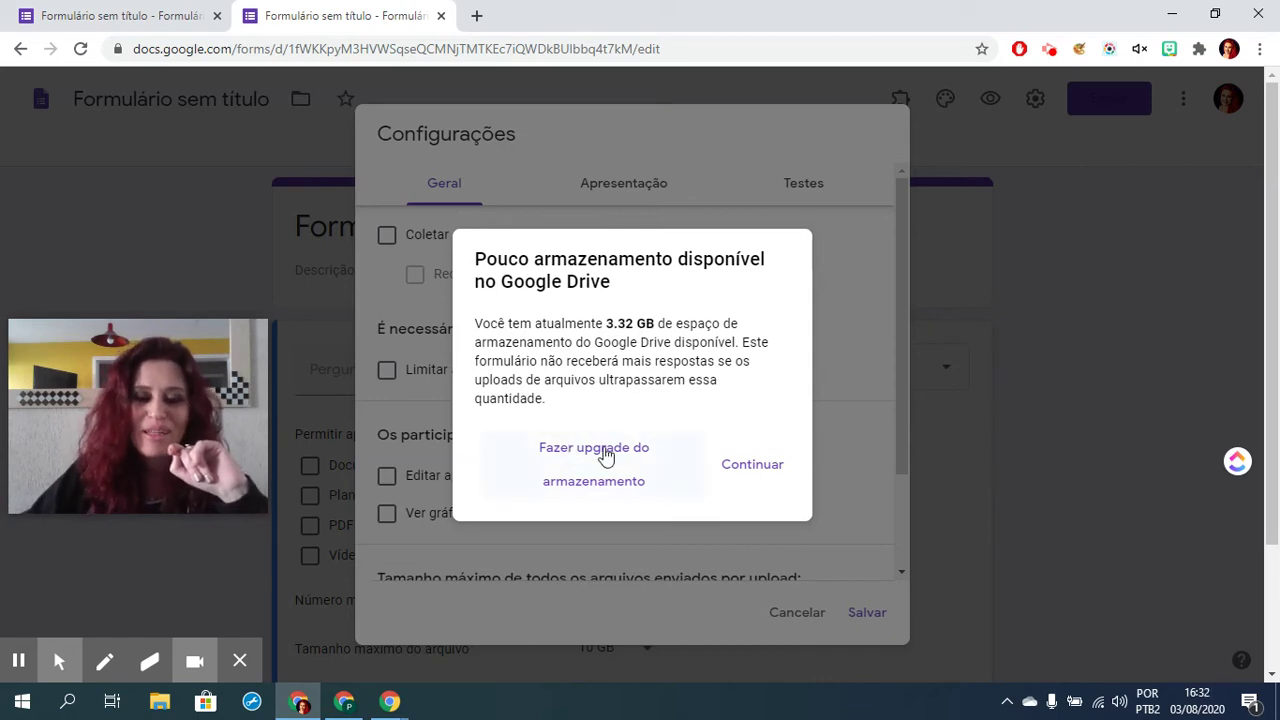
pyautogui.click(752, 466)
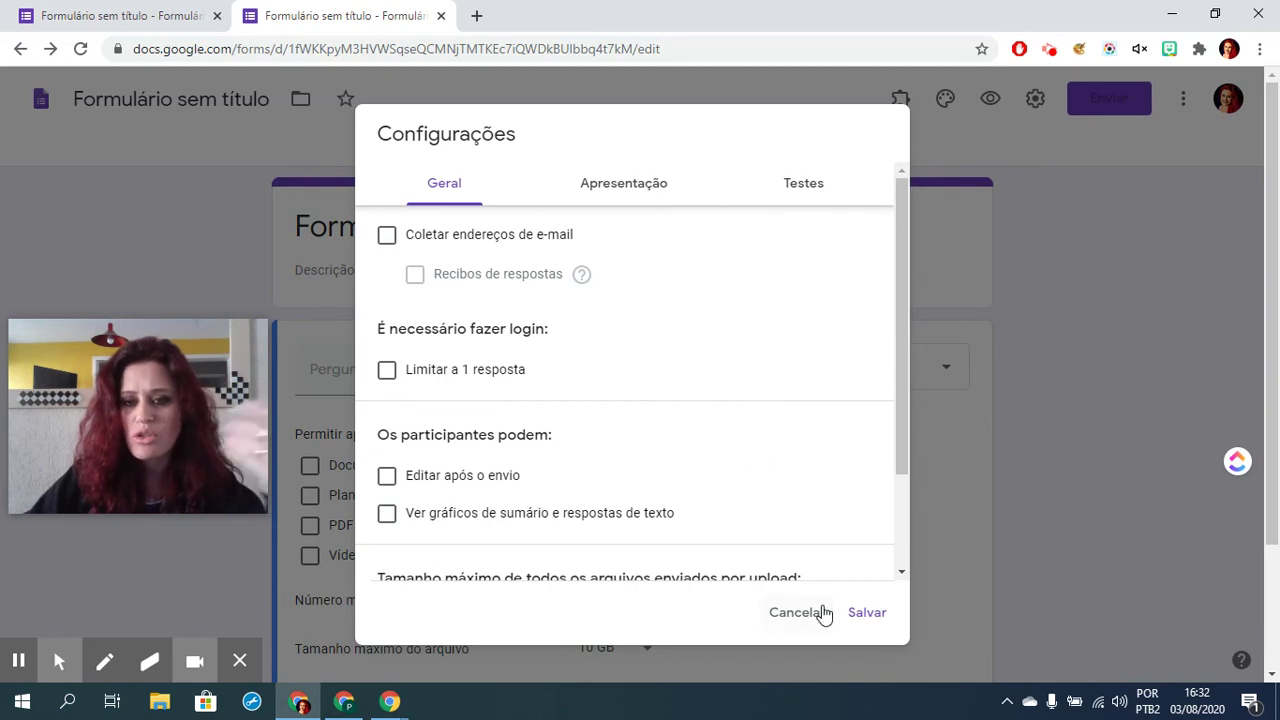
pyautogui.scroll(-2, 751, 446)
pyautogui.click(412, 490)
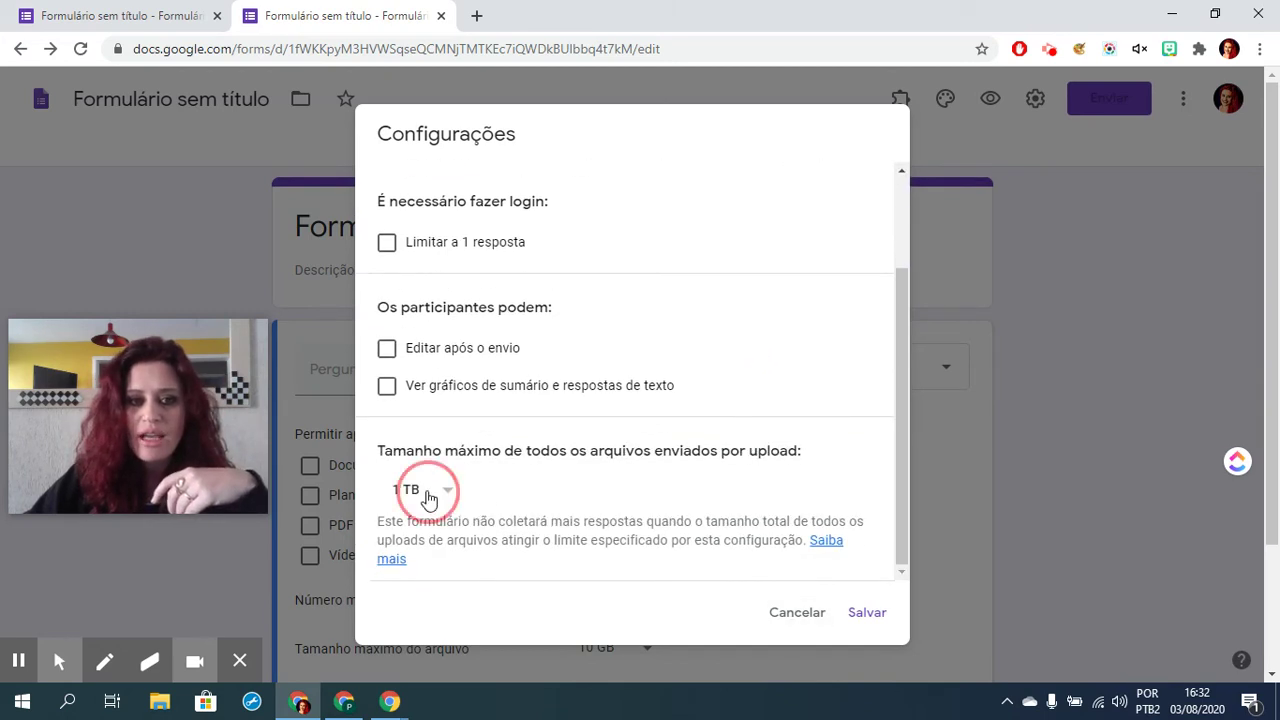
pyautogui.click(410, 424)
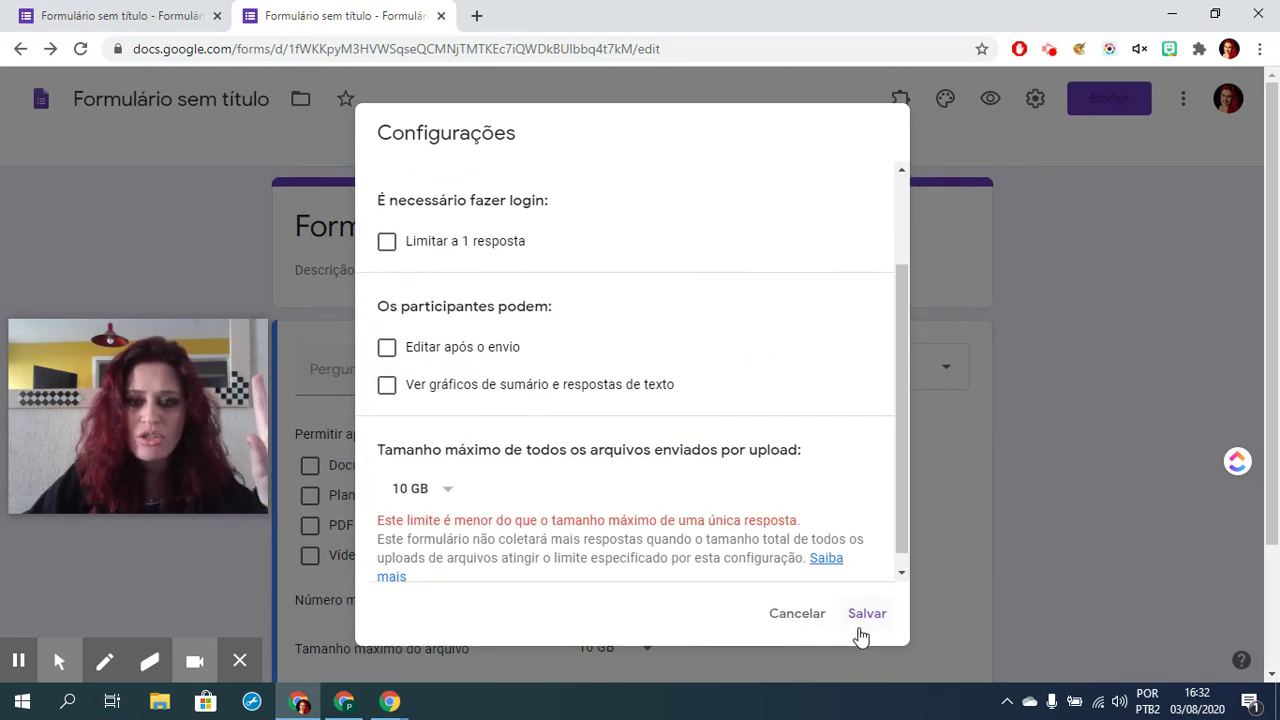
pyautogui.click(862, 622)
# Step: Set the upload question's maximum file size to 1 MB
pyautogui.scroll(-2, 612, 483)
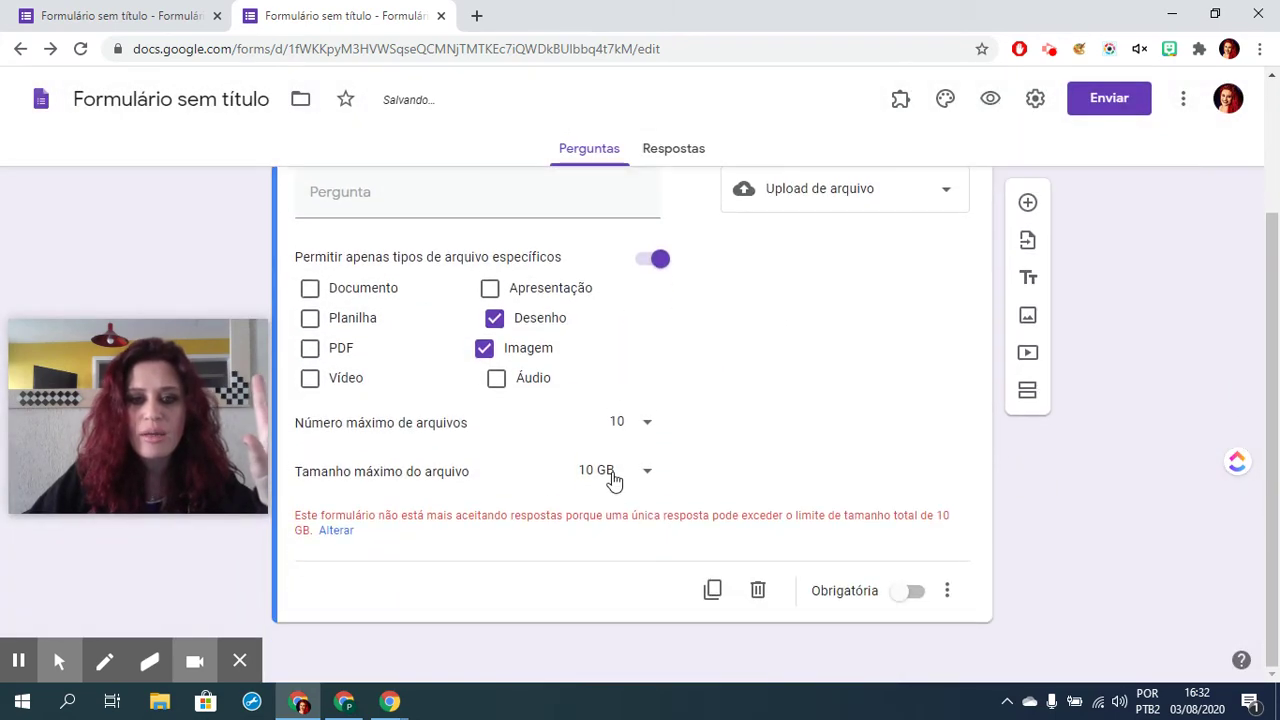
pyautogui.click(613, 481)
pyautogui.click(592, 292)
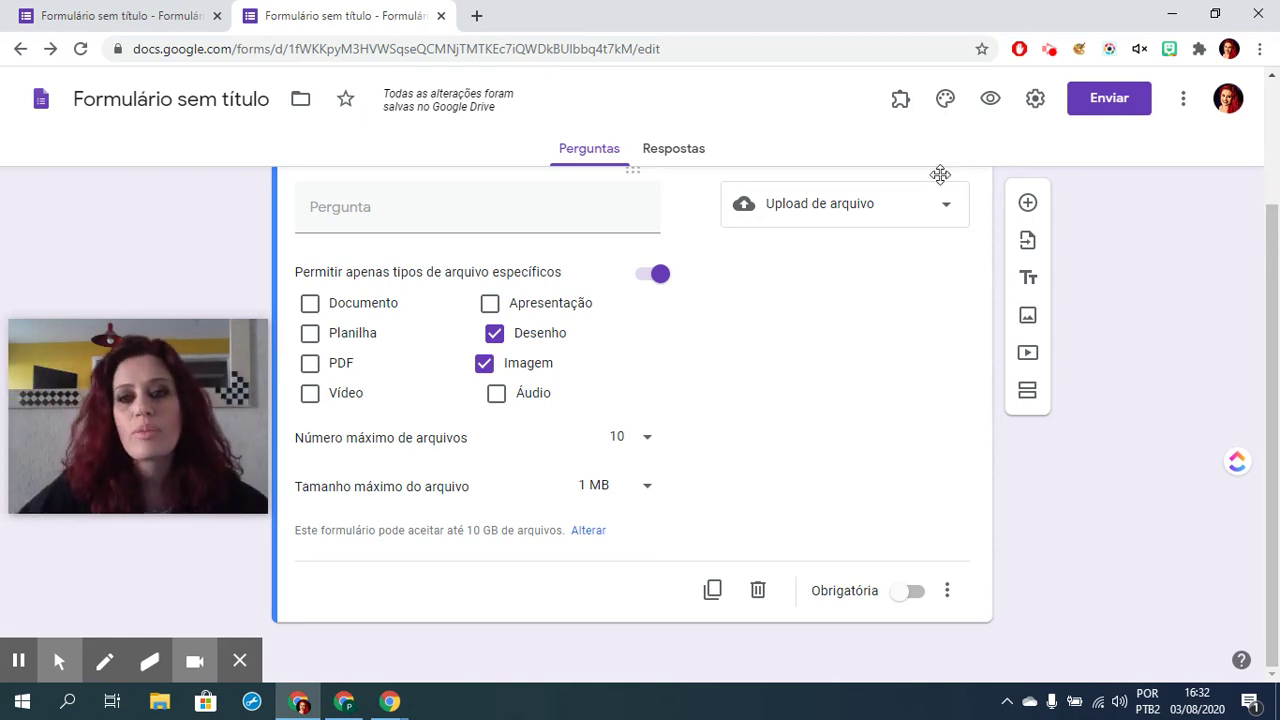
# Step: Change the question type to Escala linear and set its scale from 0 to 10
pyautogui.click(893, 222)
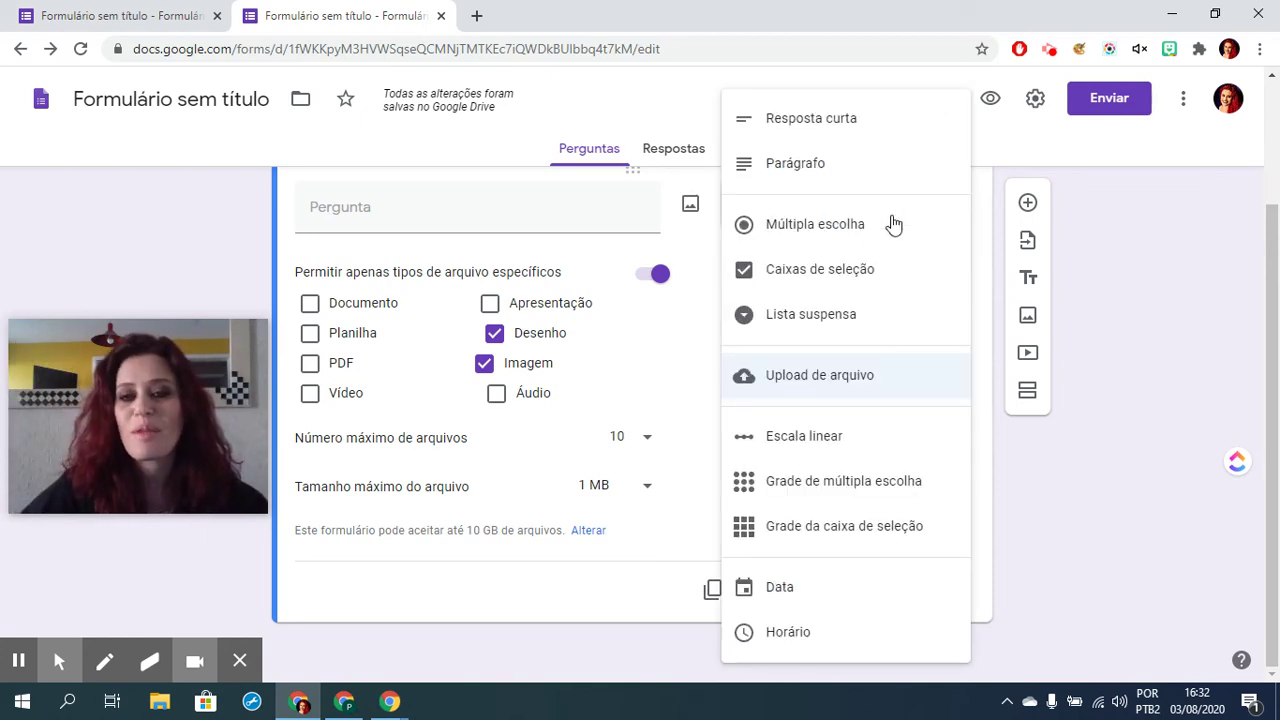
pyautogui.click(800, 440)
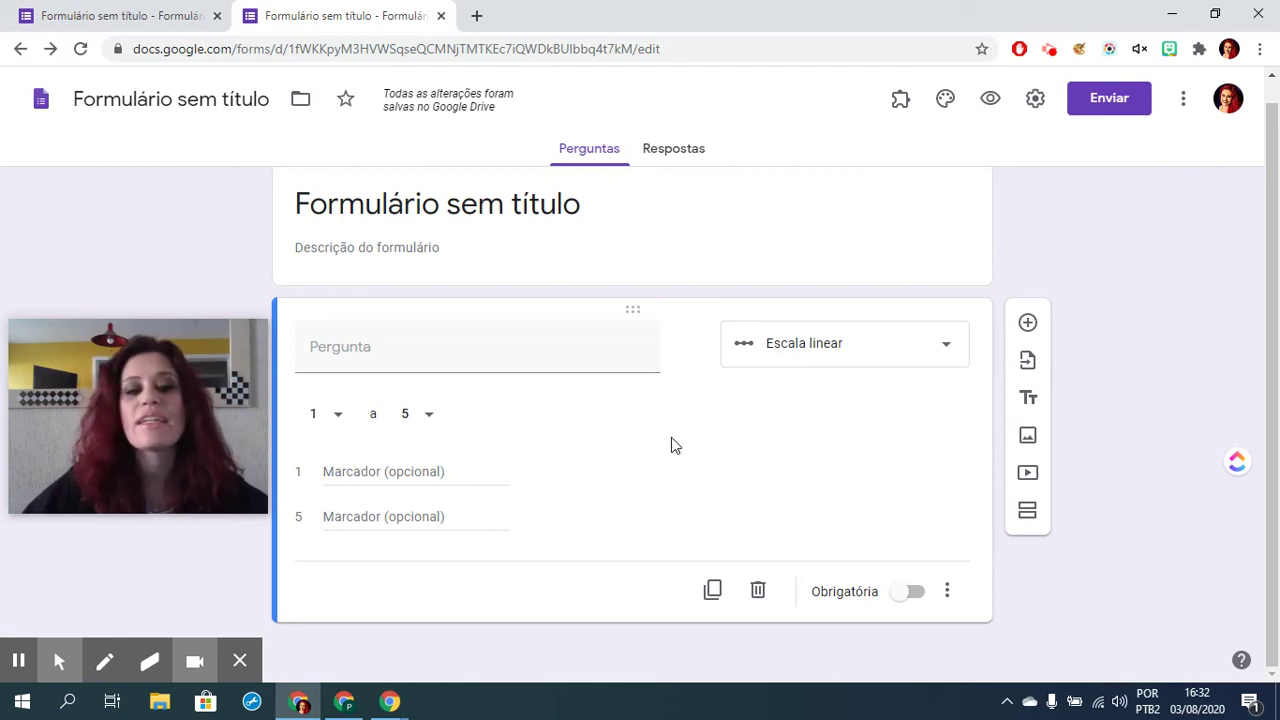
pyautogui.click(322, 413)
pyautogui.click(334, 382)
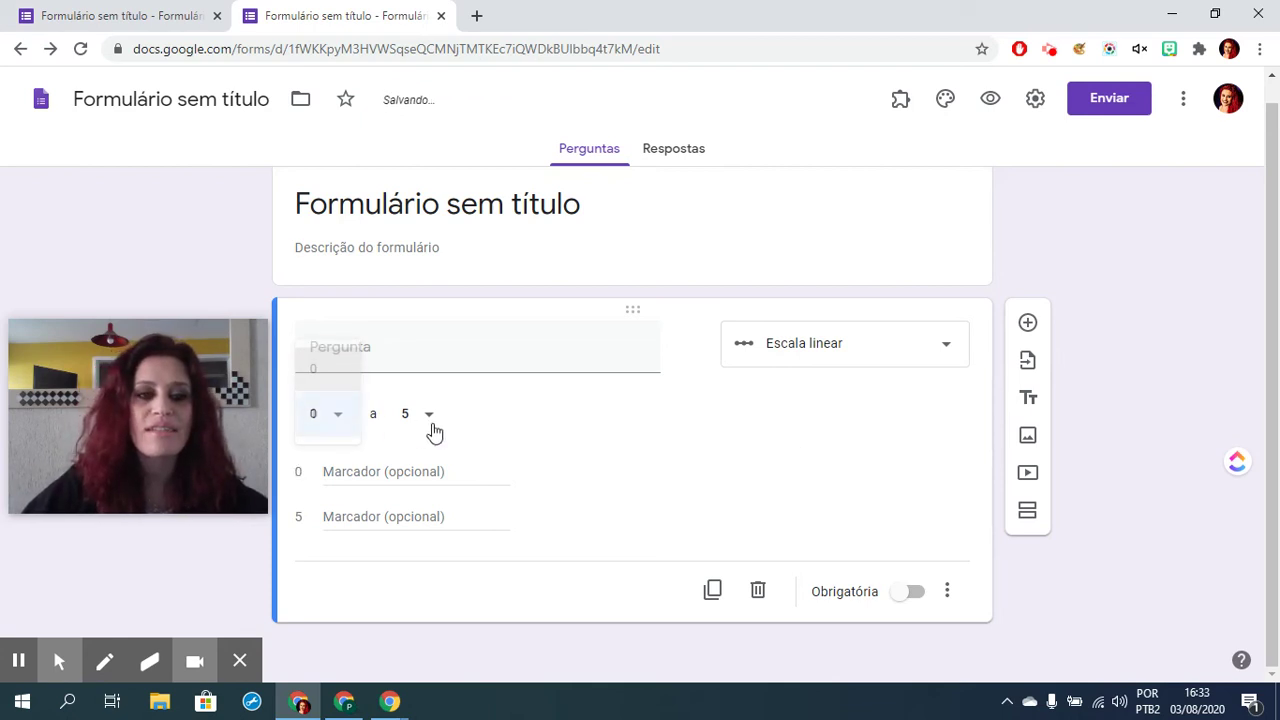
pyautogui.click(430, 424)
pyautogui.click(420, 622)
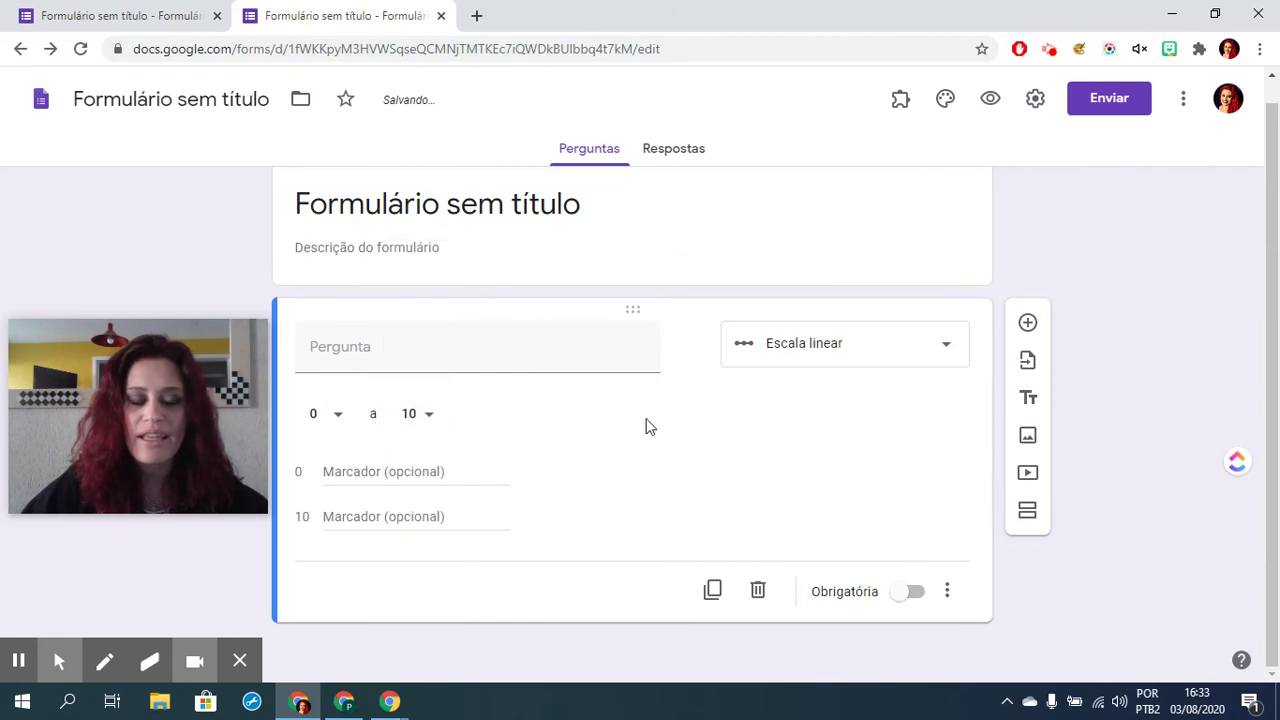
# Step: Try a scale range of 1 to 5, and return it to 0 to 10
pyautogui.click(330, 413)
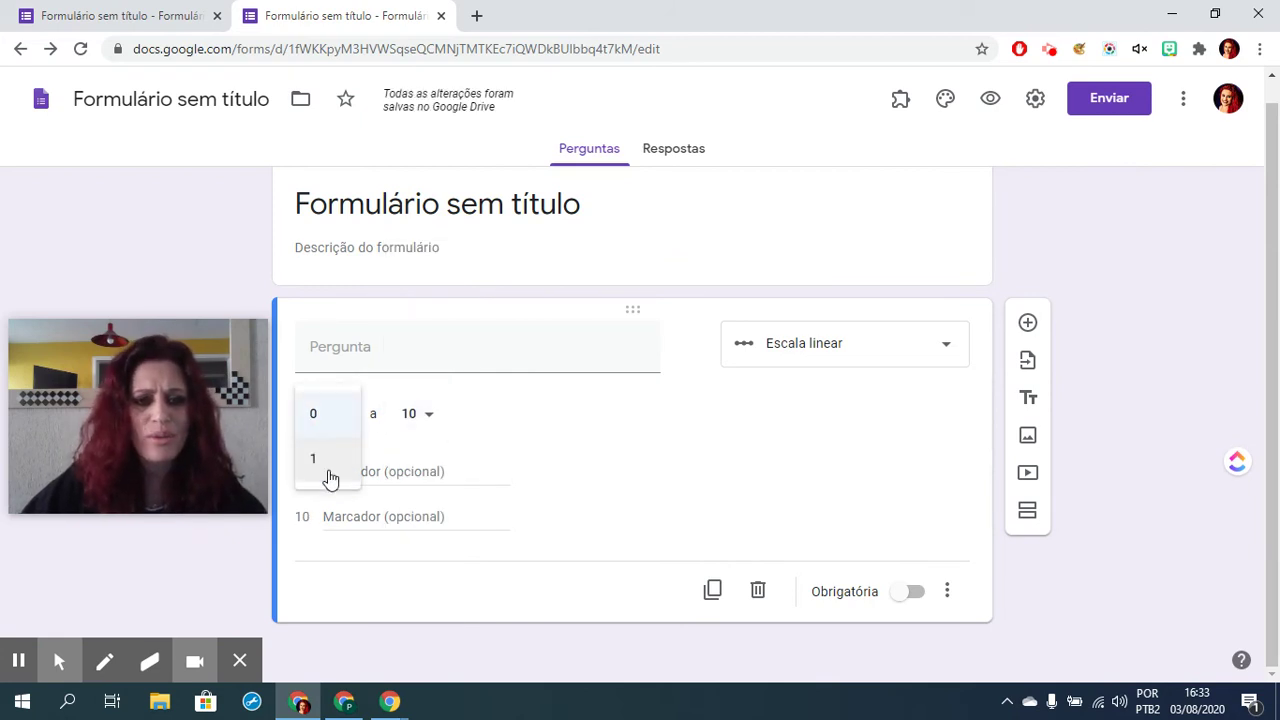
pyautogui.click(330, 460)
pyautogui.click(428, 410)
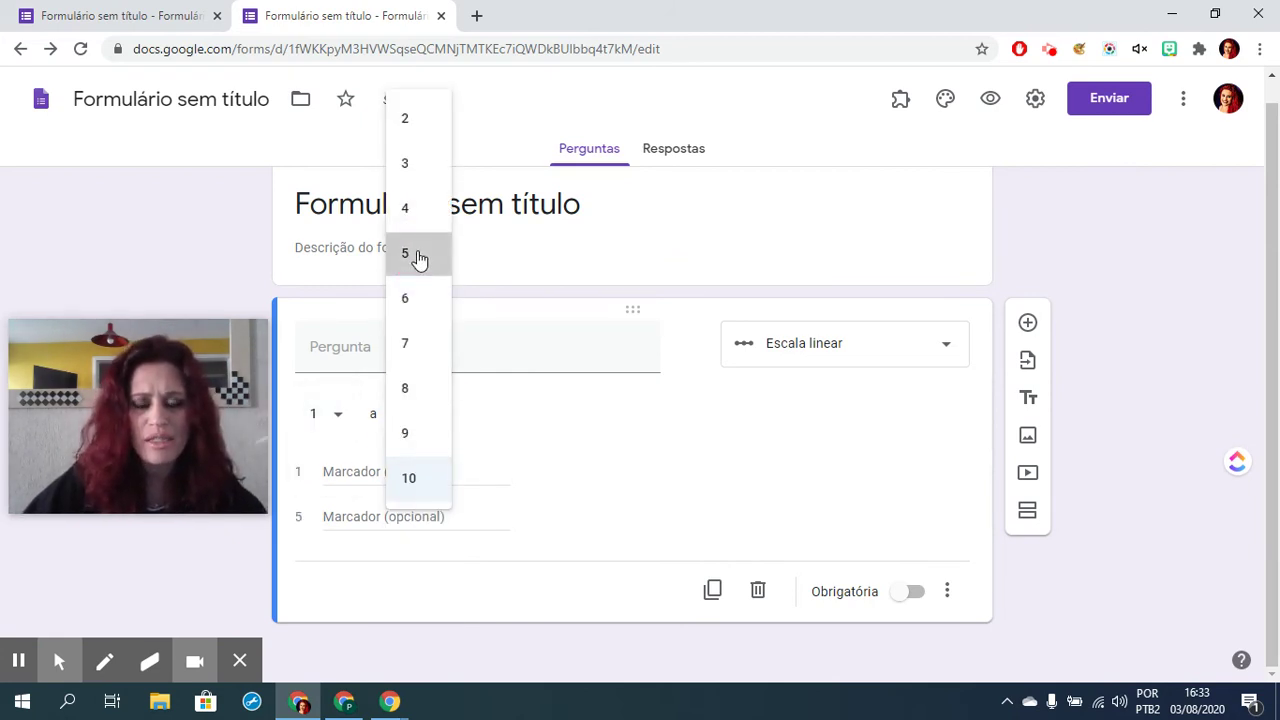
pyautogui.click(415, 253)
pyautogui.click(336, 401)
pyautogui.click(331, 370)
pyautogui.click(432, 411)
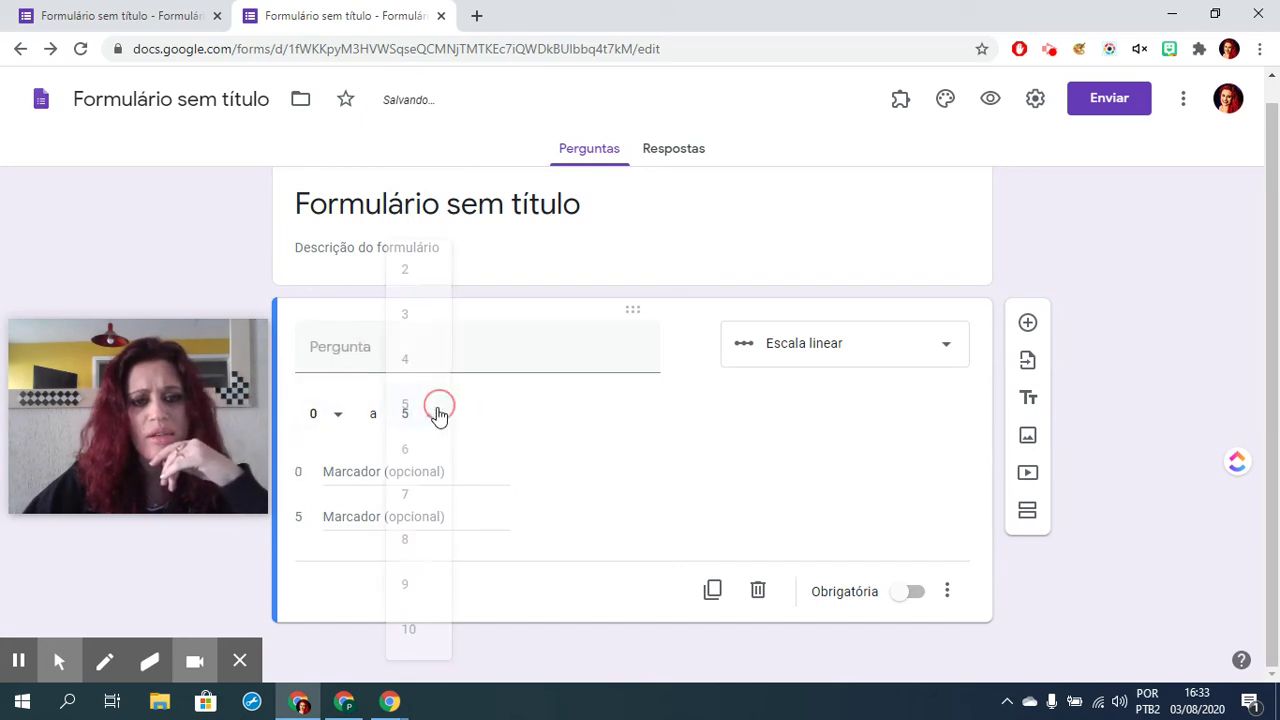
pyautogui.click(428, 632)
# Step: Label the scale's lowest value "Ruim" and its highest value "Excelente"
pyautogui.click(349, 477)
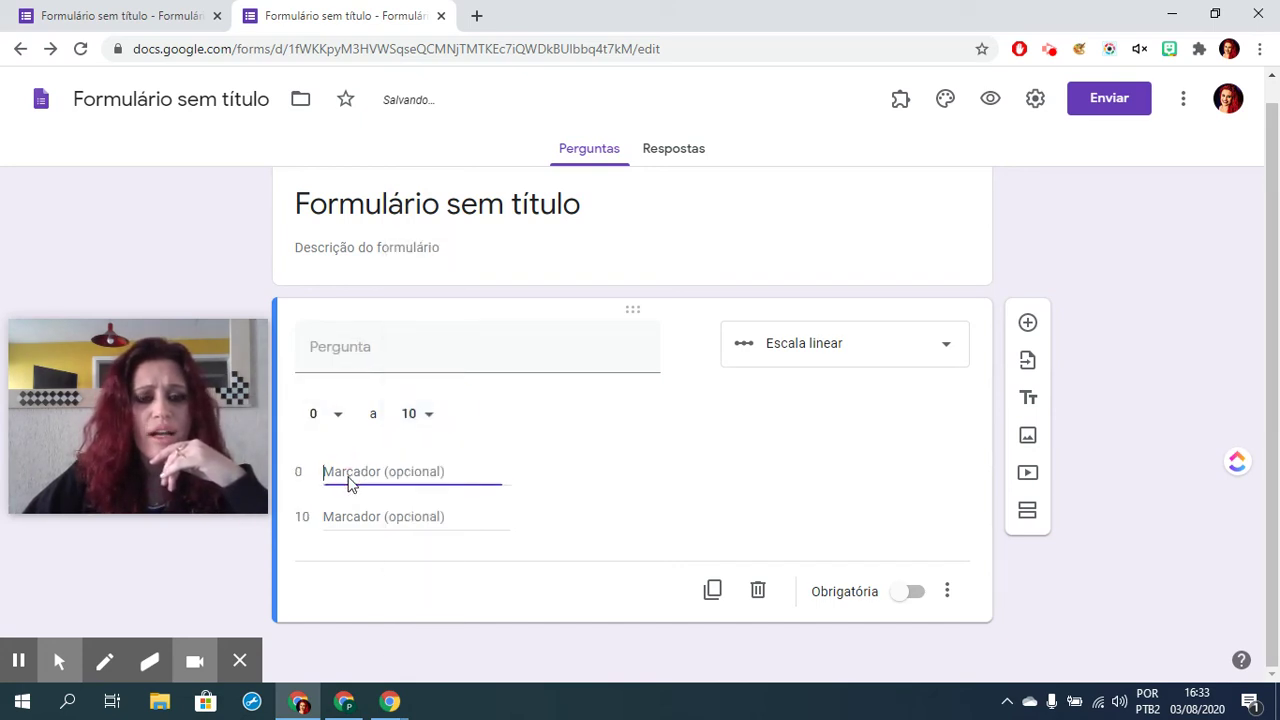
pyautogui.write('Ruim')
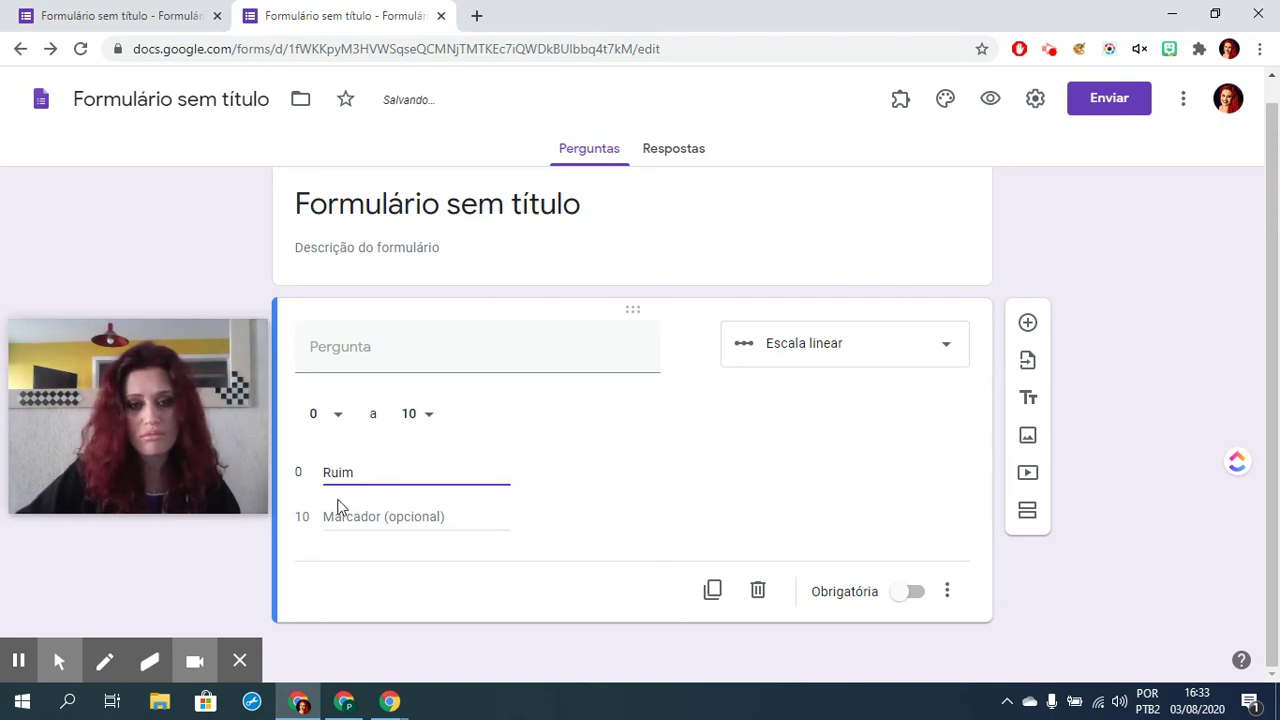
pyautogui.click(363, 513)
pyautogui.write('Excelente')
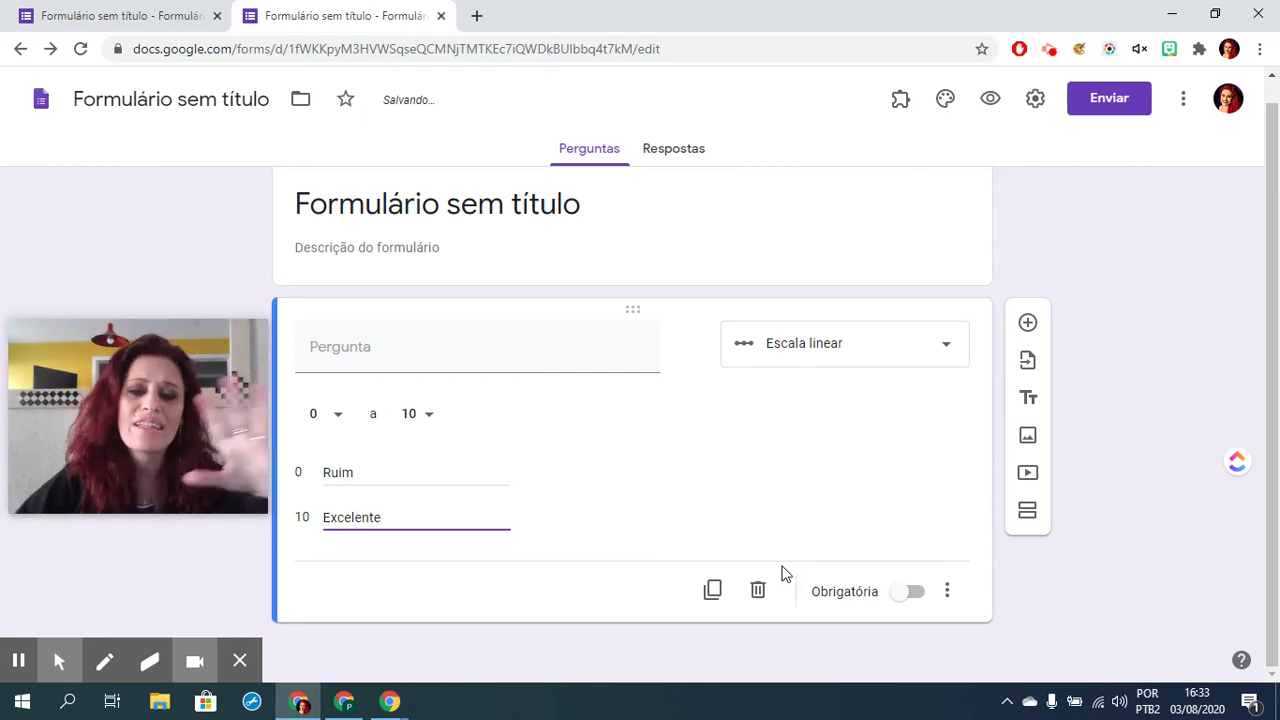
# Step: Preview the form, try answers 0, 6 and 10 on the scale, and leave the preview without submitting
pyautogui.click(991, 100)
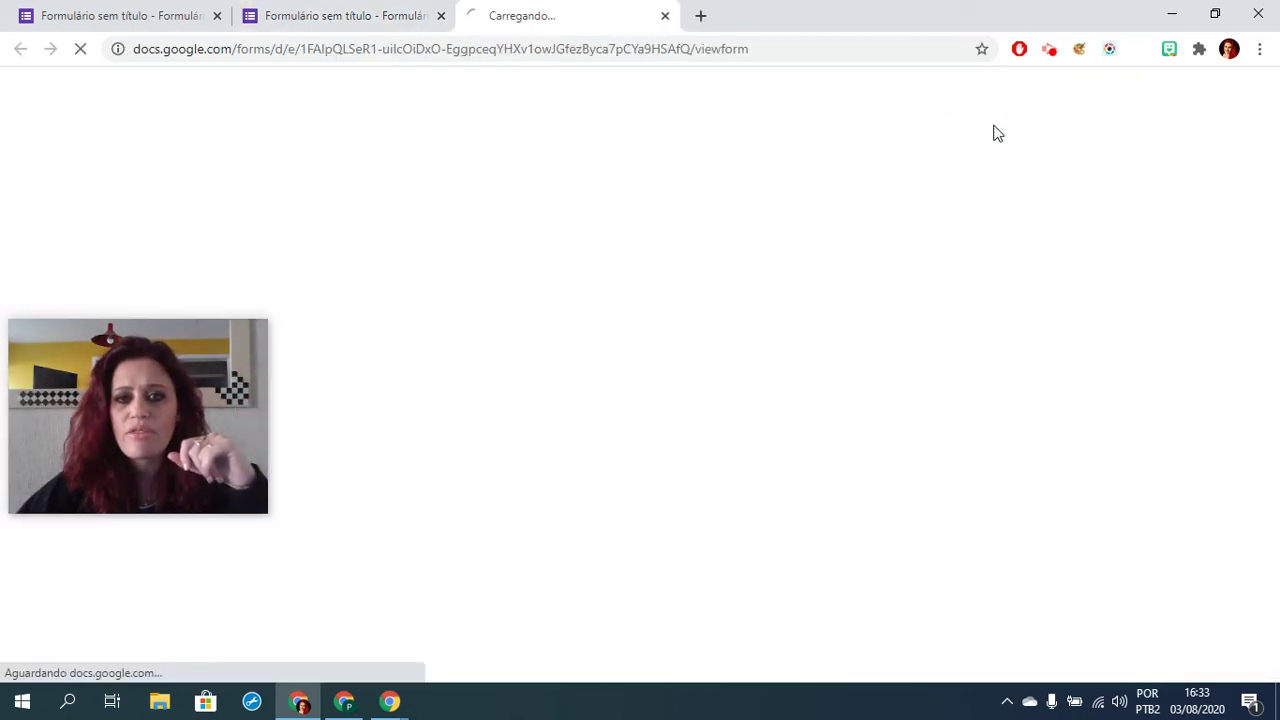
pyautogui.click(419, 275)
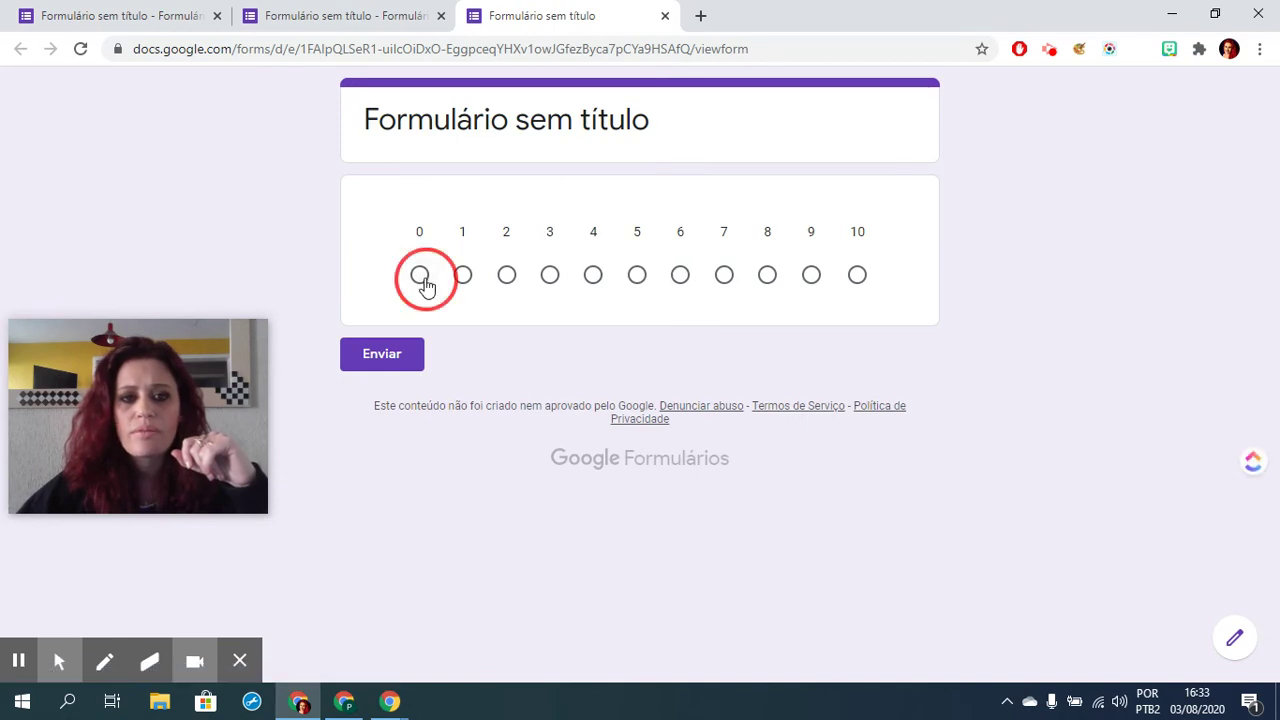
pyautogui.click(680, 277)
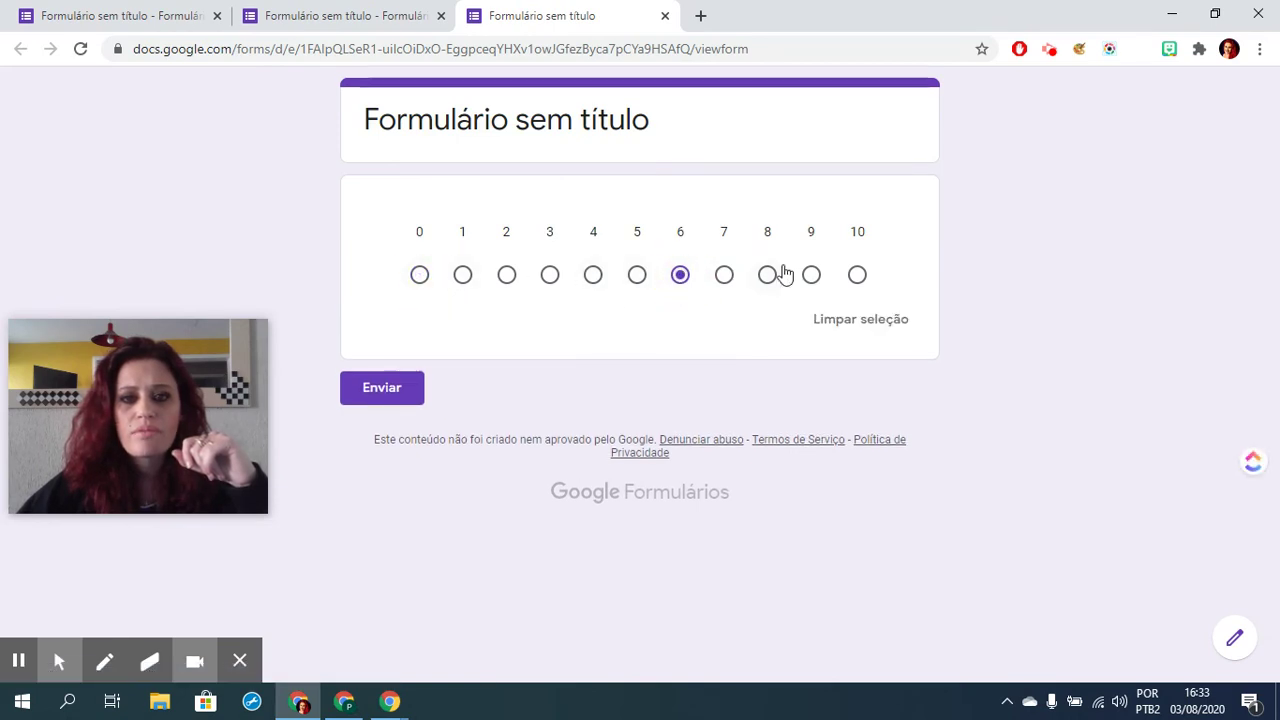
pyautogui.click(857, 275)
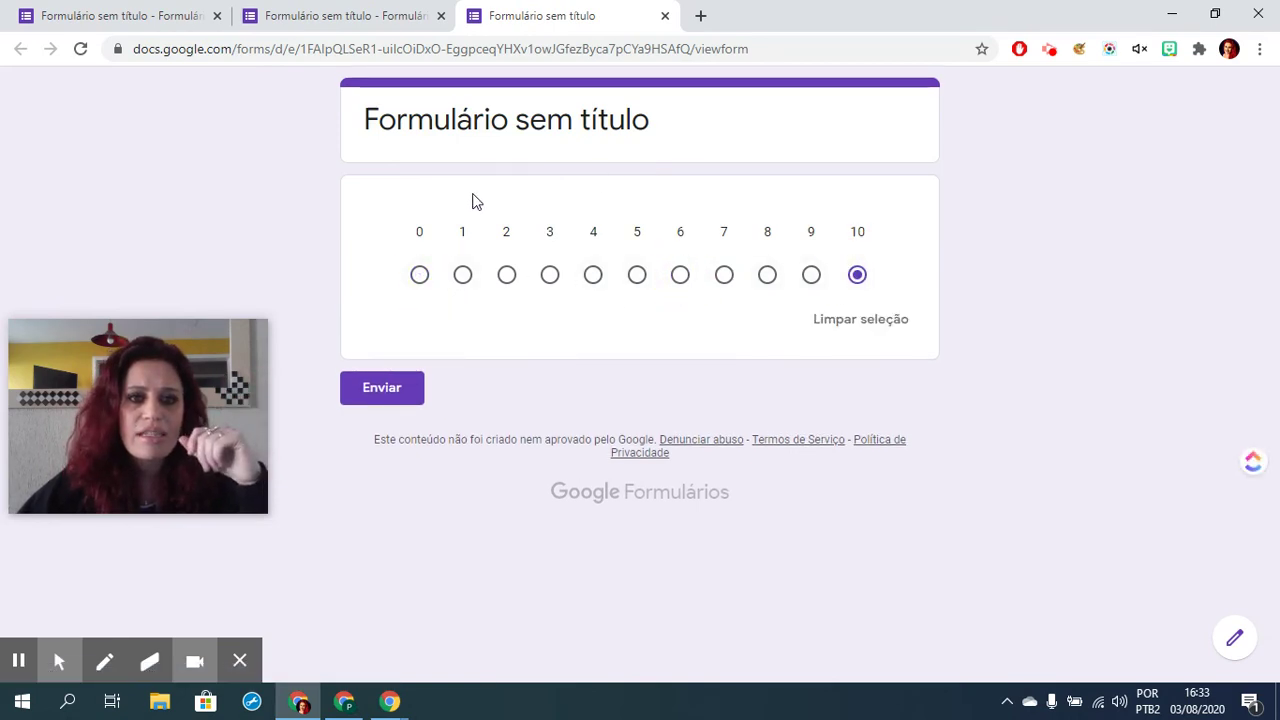
pyautogui.click(665, 16)
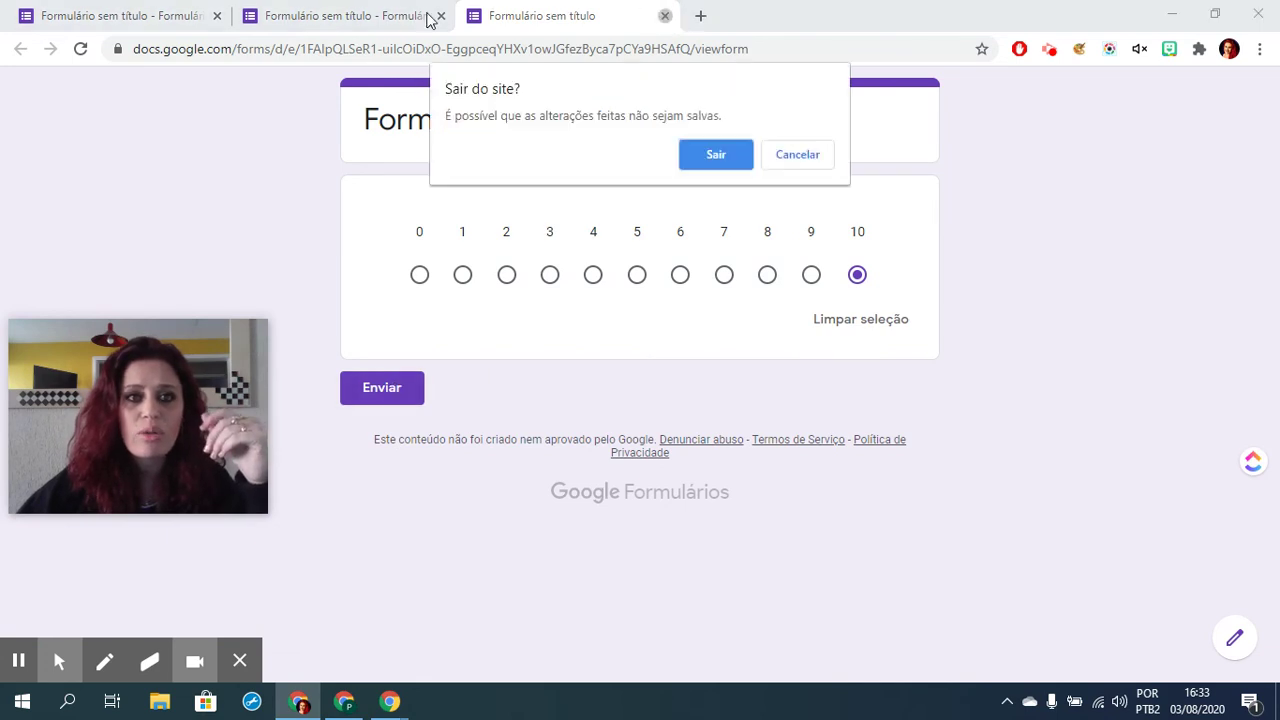
pyautogui.click(715, 157)
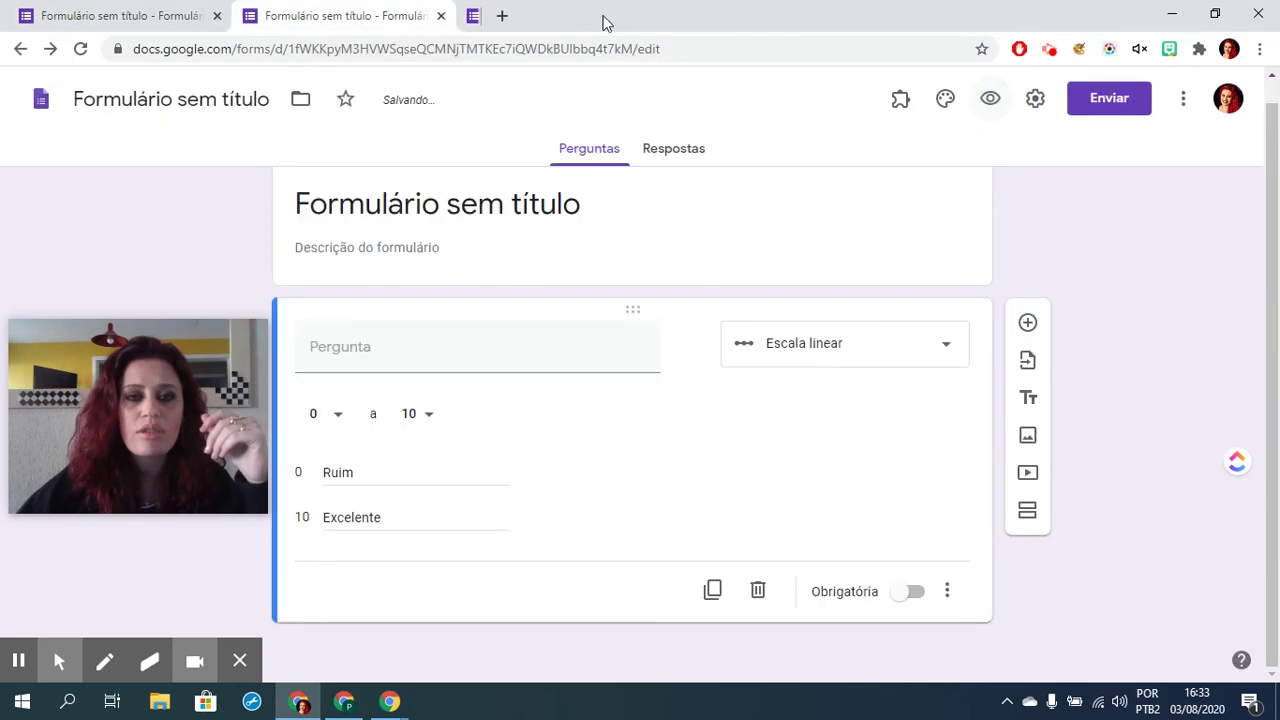
# Step: Enter "Exemplo de pergunta" as the linear scale question's text
pyautogui.click(321, 352)
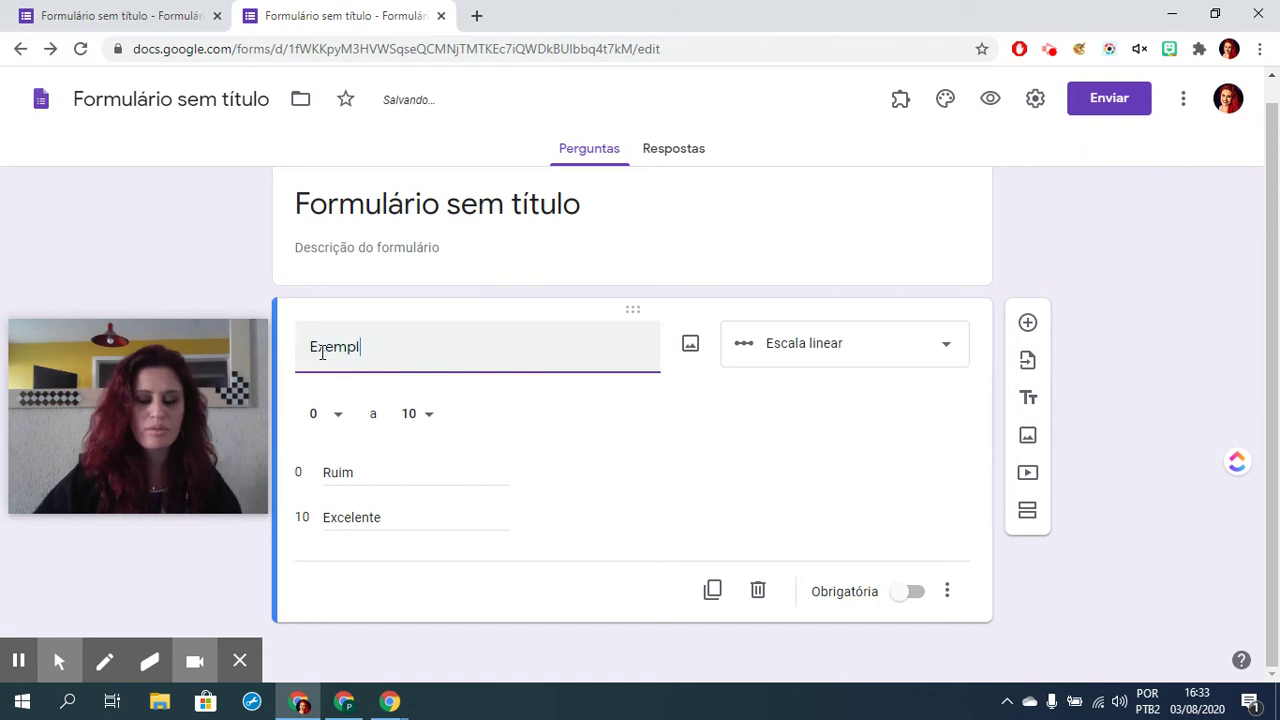
pyautogui.write('Exemplo de pergunta')
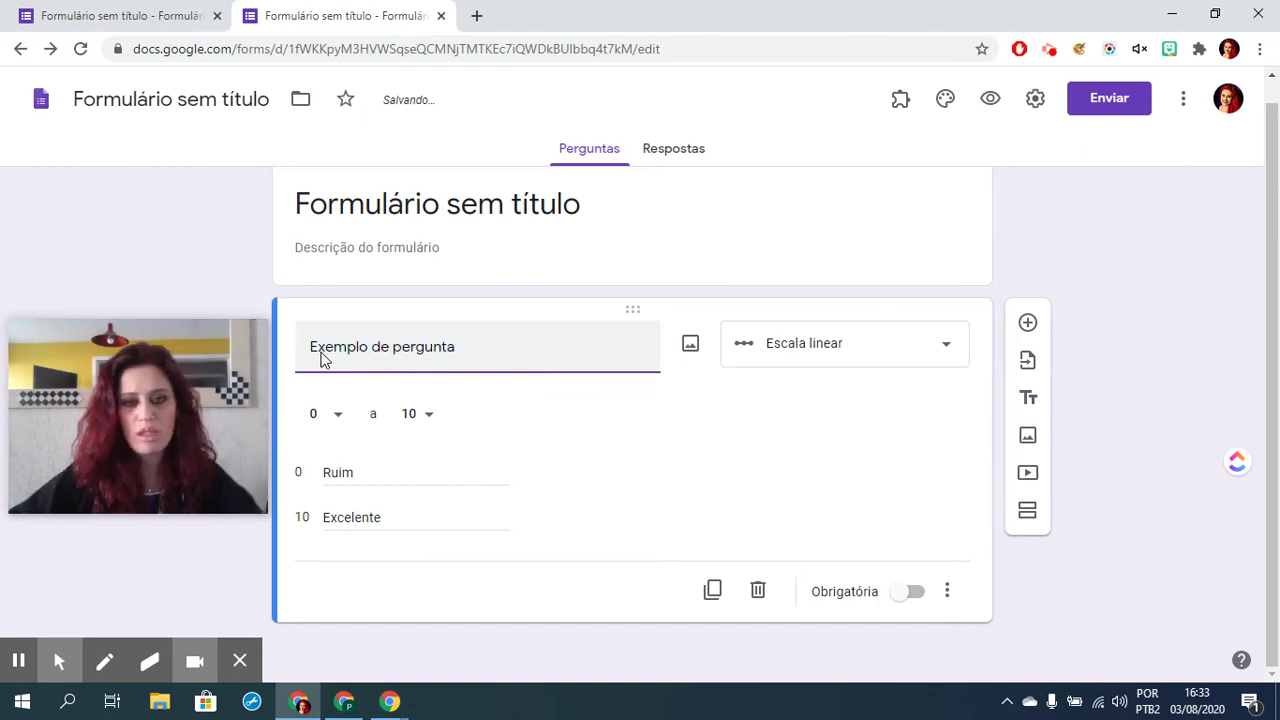
# Step: Preview the titled scale question, close the duplicate form tab, and preview the form again to check the end labels
pyautogui.click(988, 100)
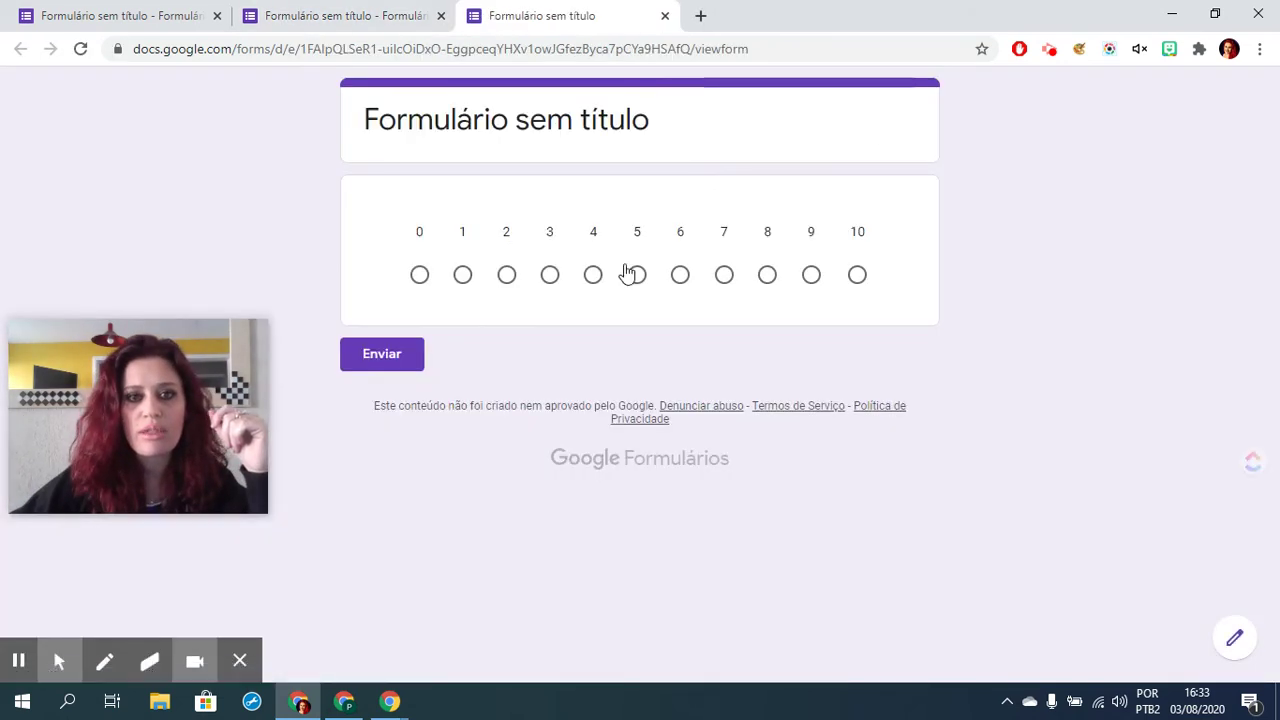
pyautogui.click(664, 17)
pyautogui.click(440, 16)
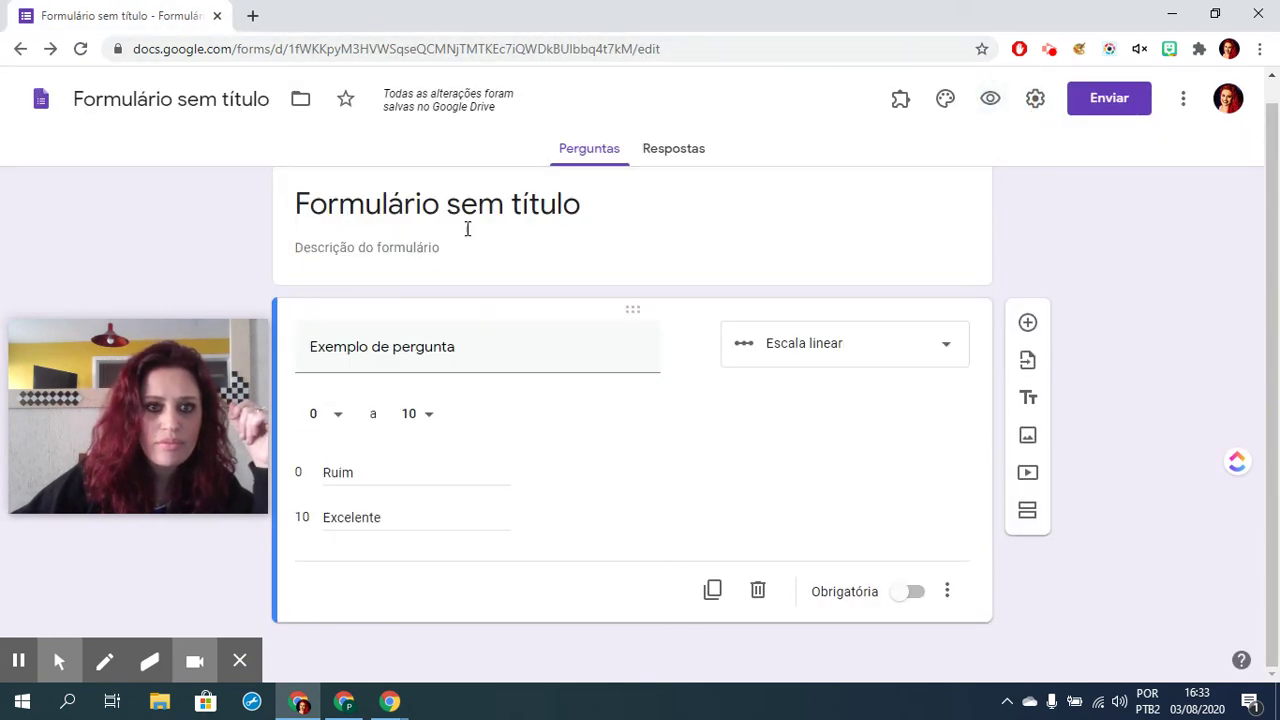
pyautogui.click(469, 340)
pyautogui.click(990, 98)
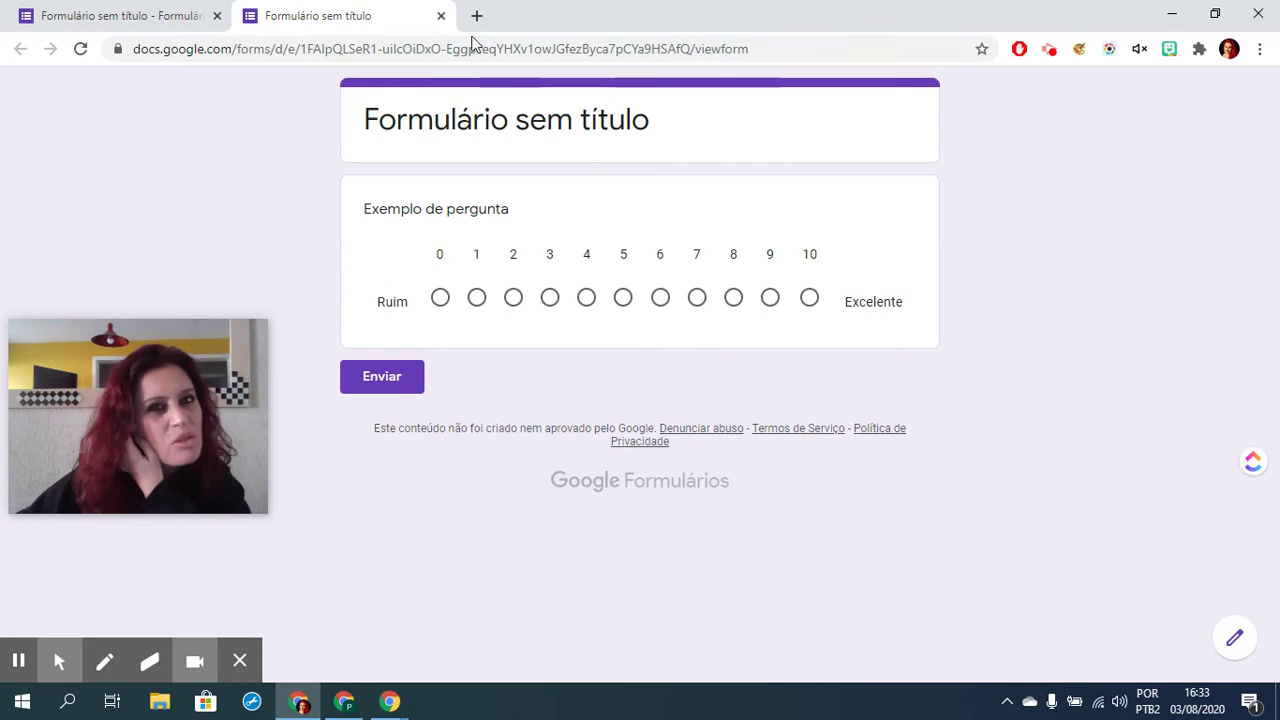
pyautogui.click(441, 16)
# Step: Change the question type to Grade de múltipla escolha and name its two columns "Verdadeiro" and "Falso"
pyautogui.click(820, 340)
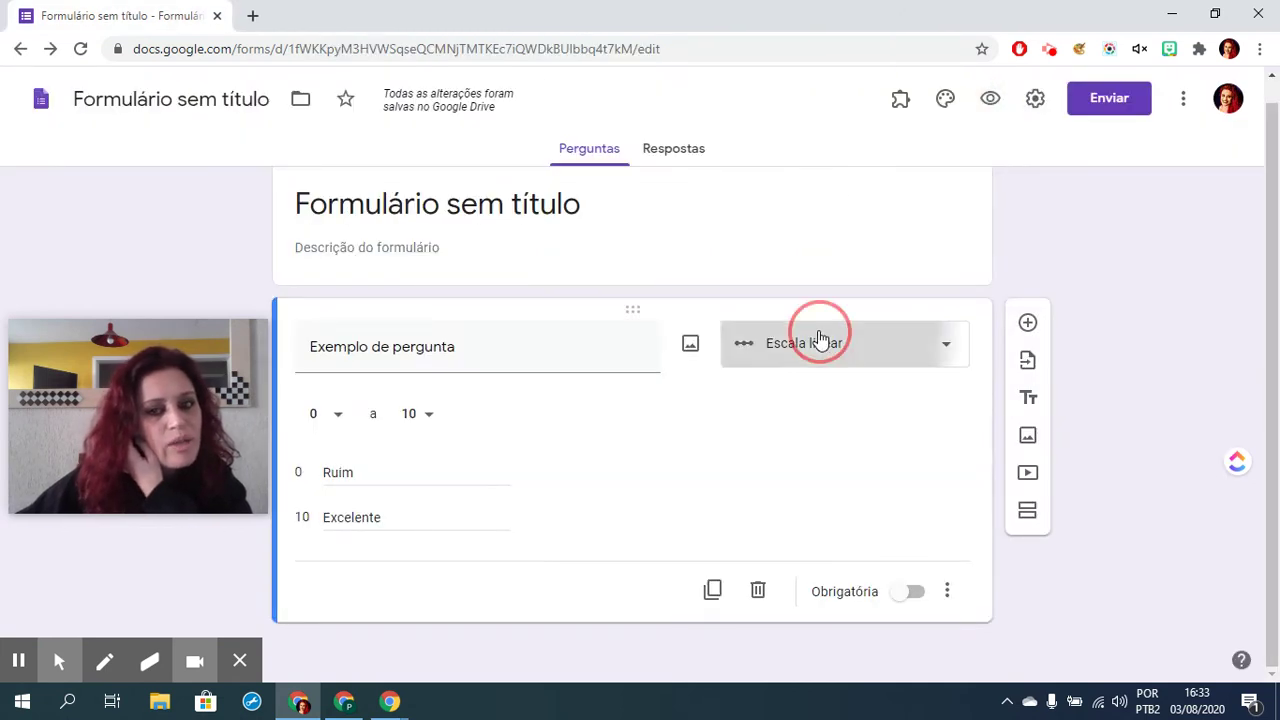
pyautogui.click(830, 484)
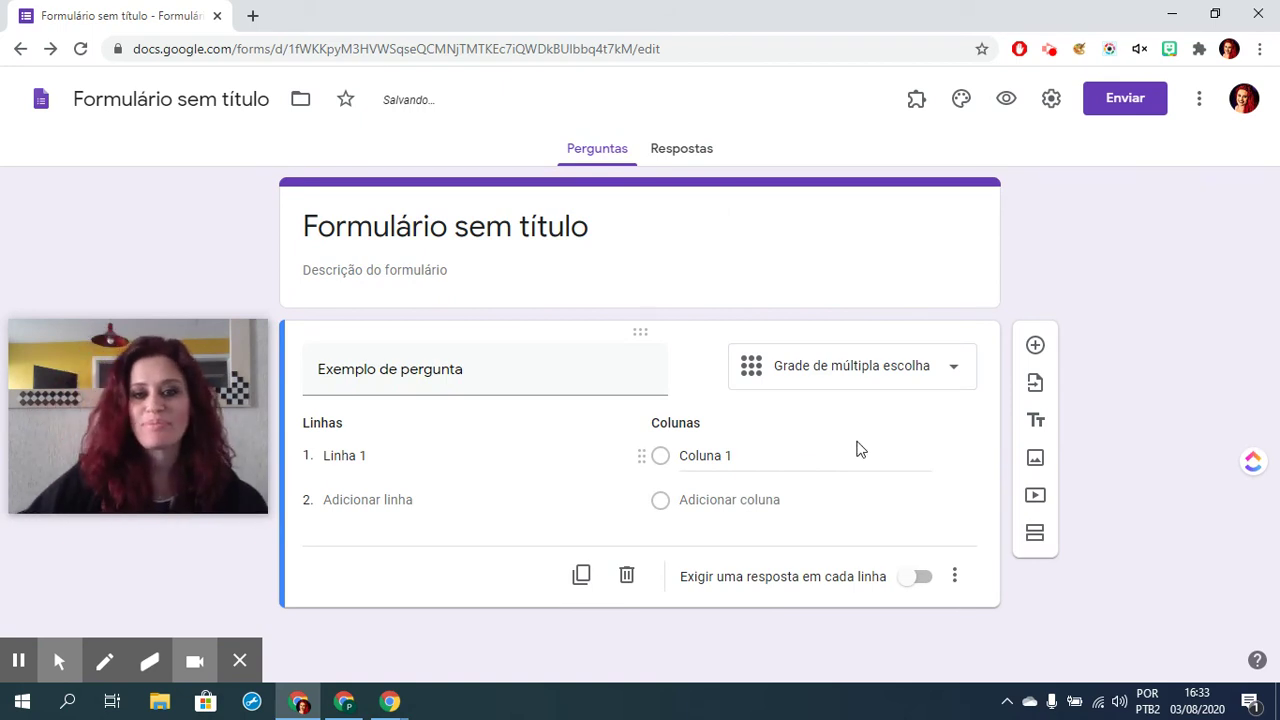
pyautogui.click(718, 457)
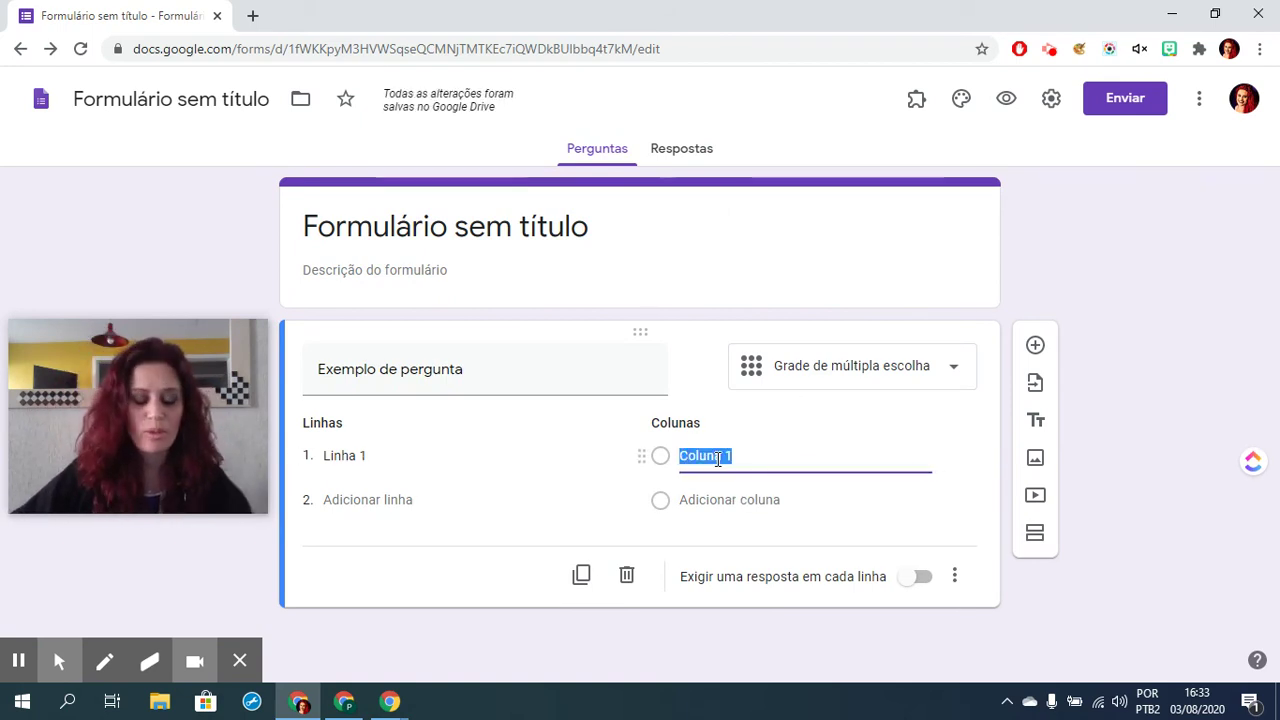
pyautogui.write('Verdadeiro')
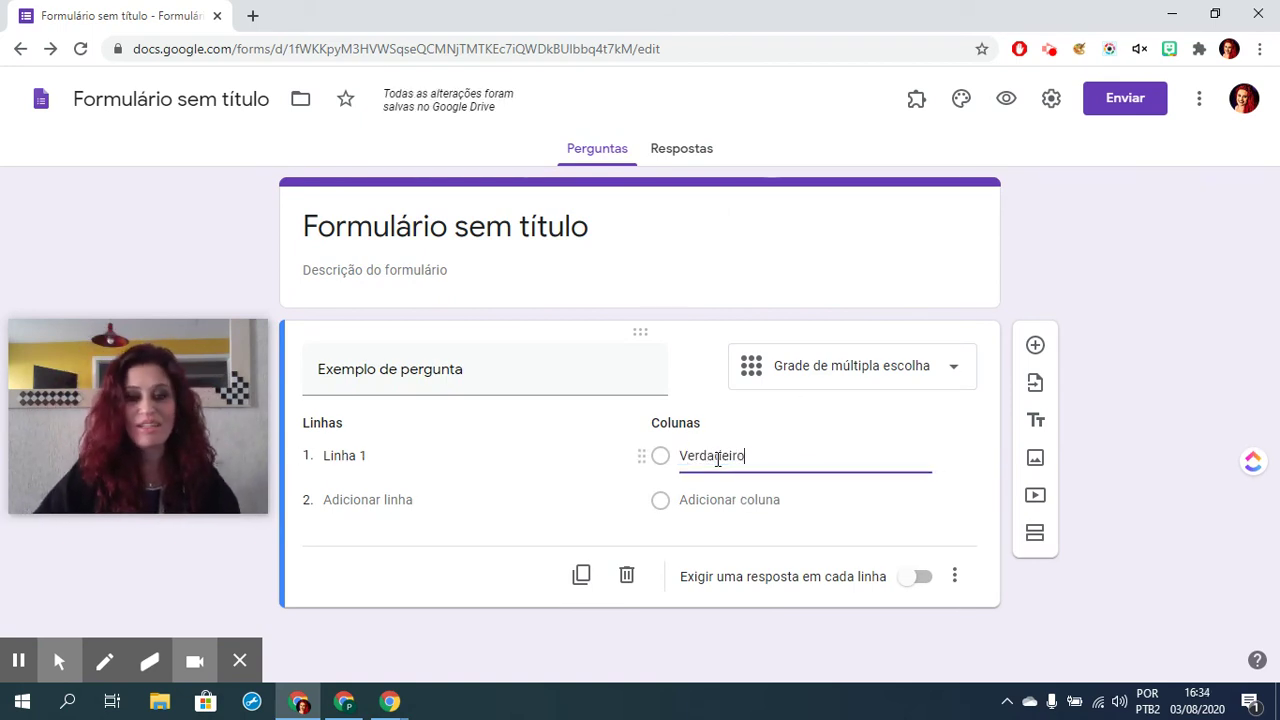
pyautogui.click(707, 497)
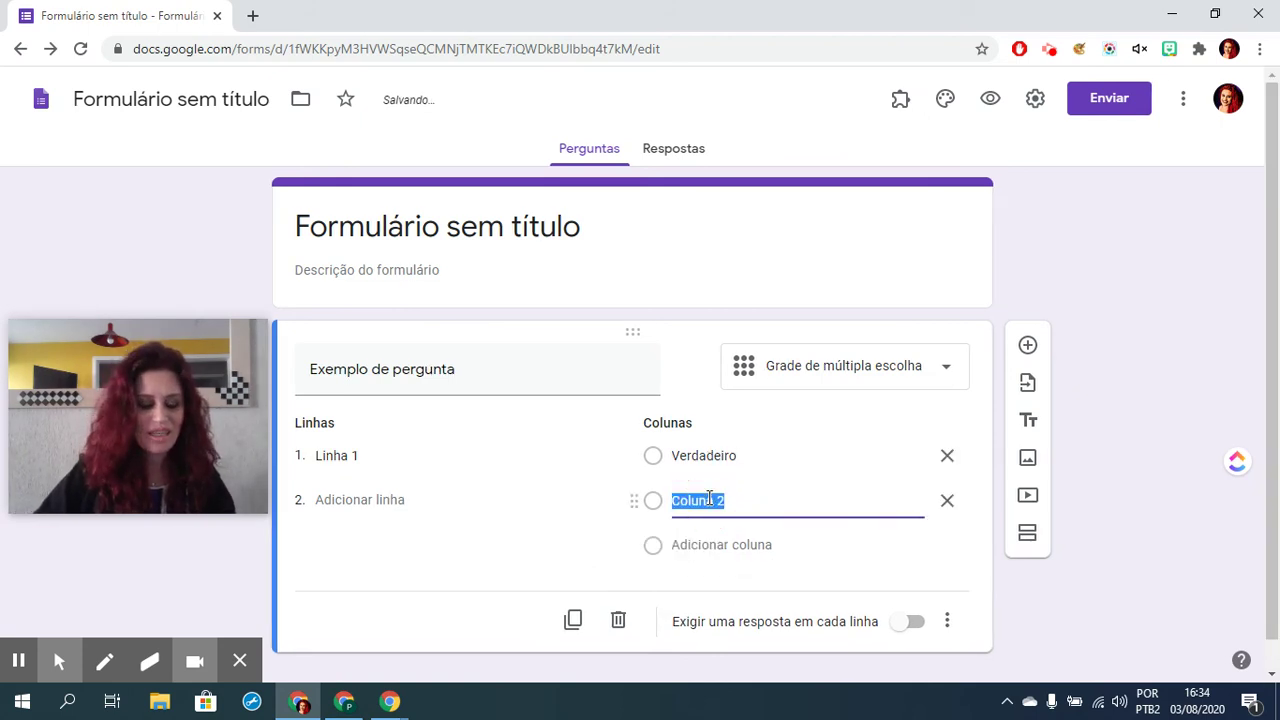
pyautogui.write('Flas')
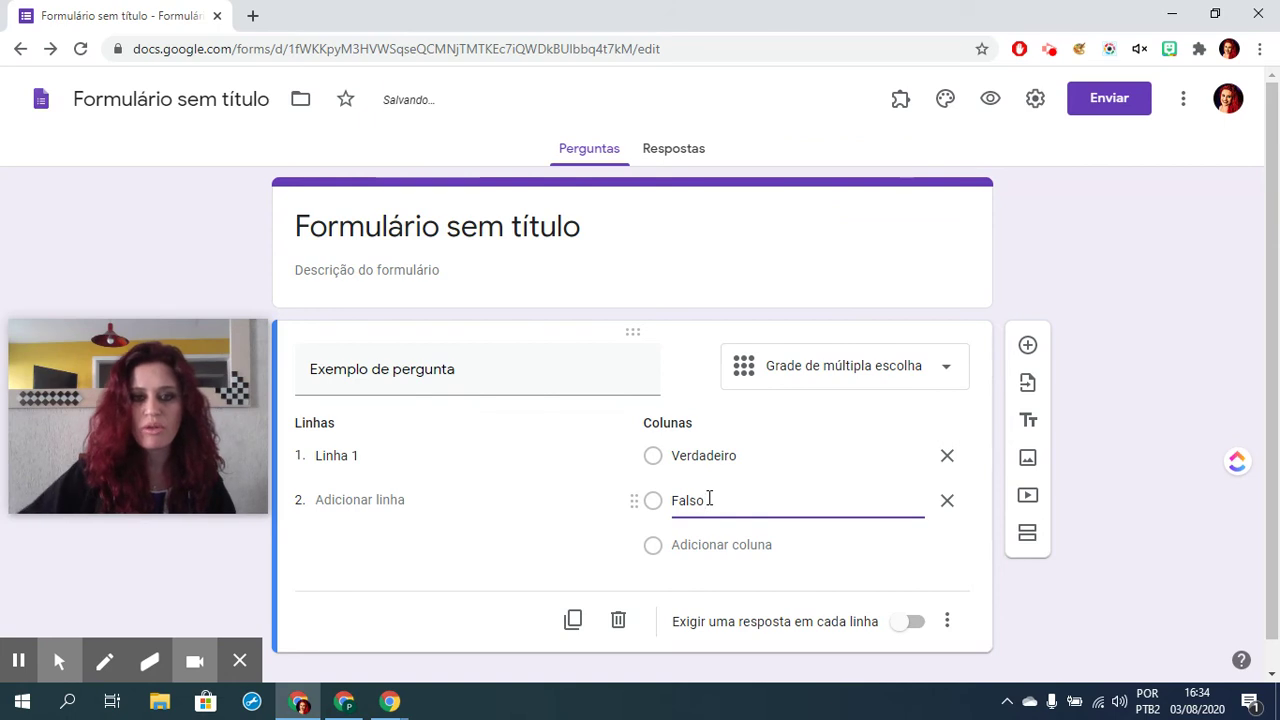
# Step: Add rows Linha 2 through Linha 9 to the multiple choice grid and check the grid in the form preview
pyautogui.click(364, 508)
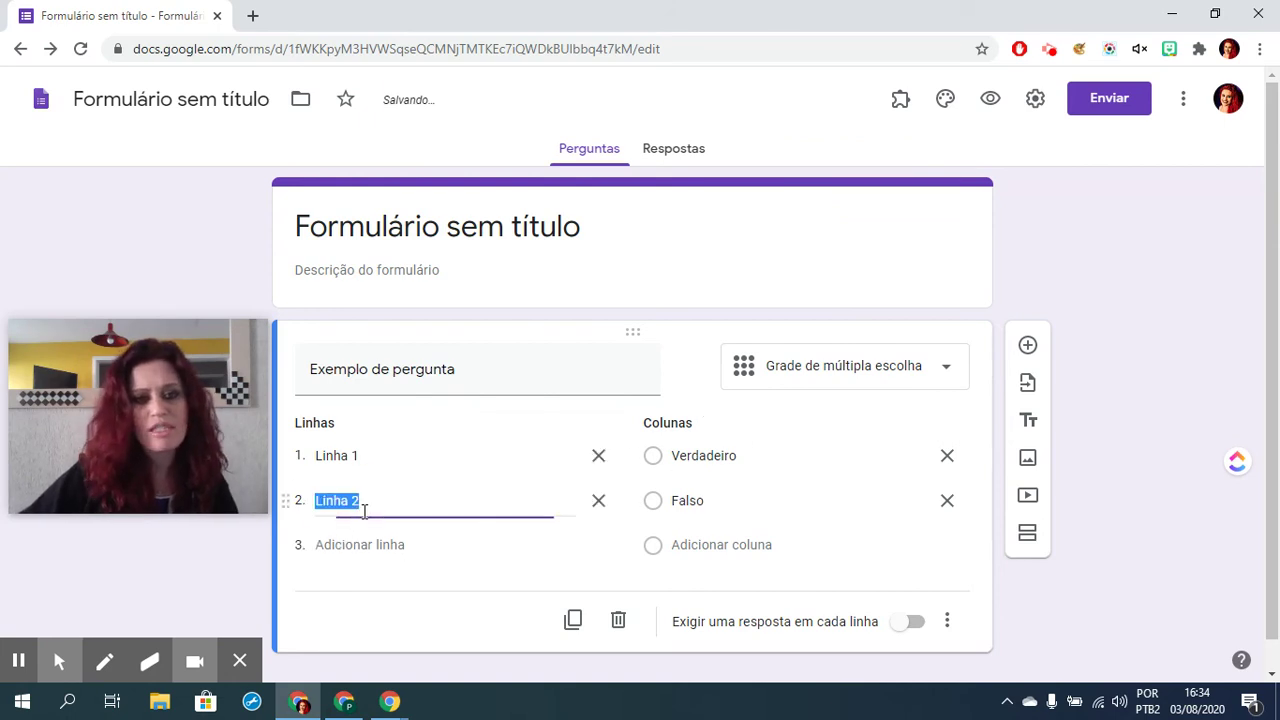
pyautogui.click(351, 543)
pyautogui.click(360, 584)
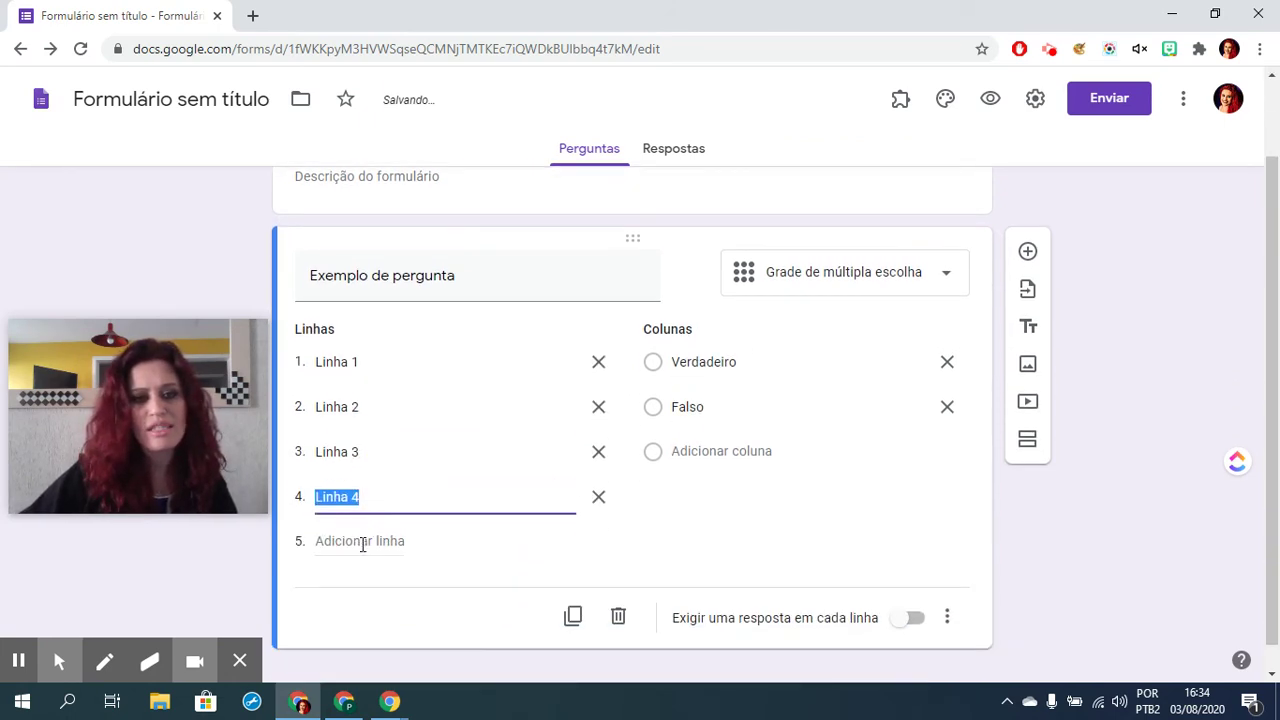
pyautogui.click(362, 543)
pyautogui.click(363, 539)
pyautogui.click(368, 540)
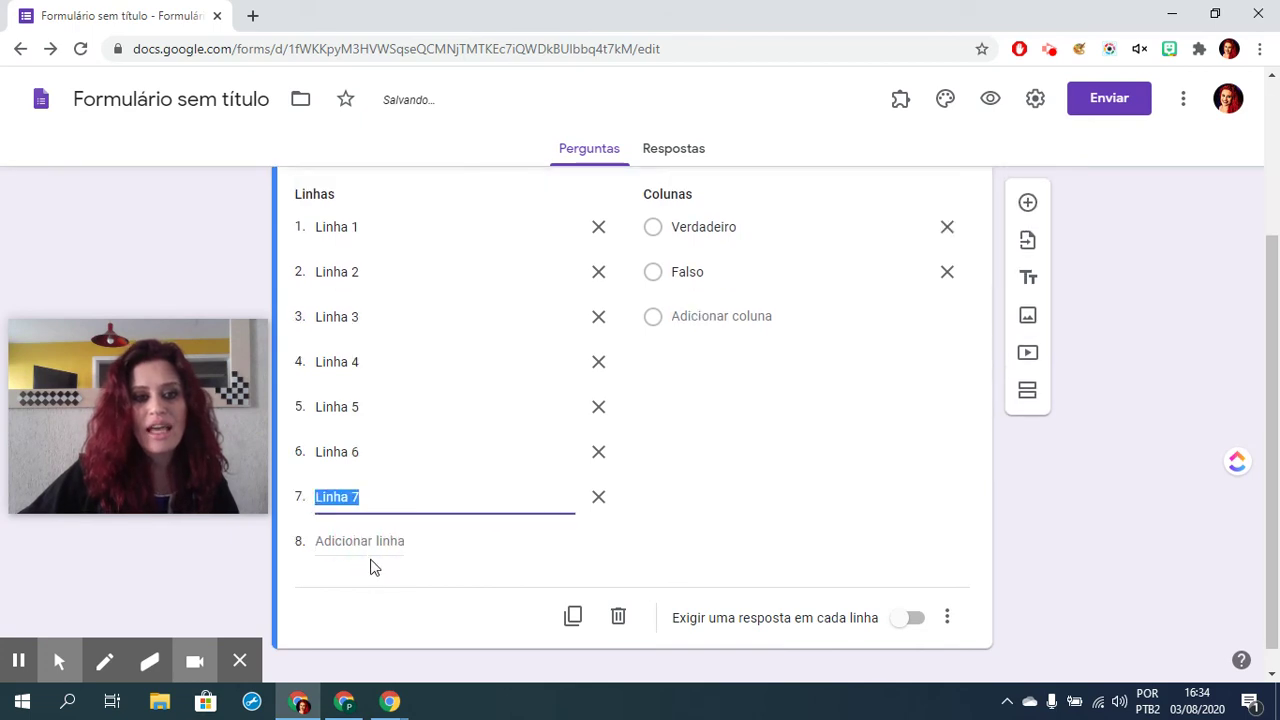
pyautogui.click(372, 543)
pyautogui.click(365, 539)
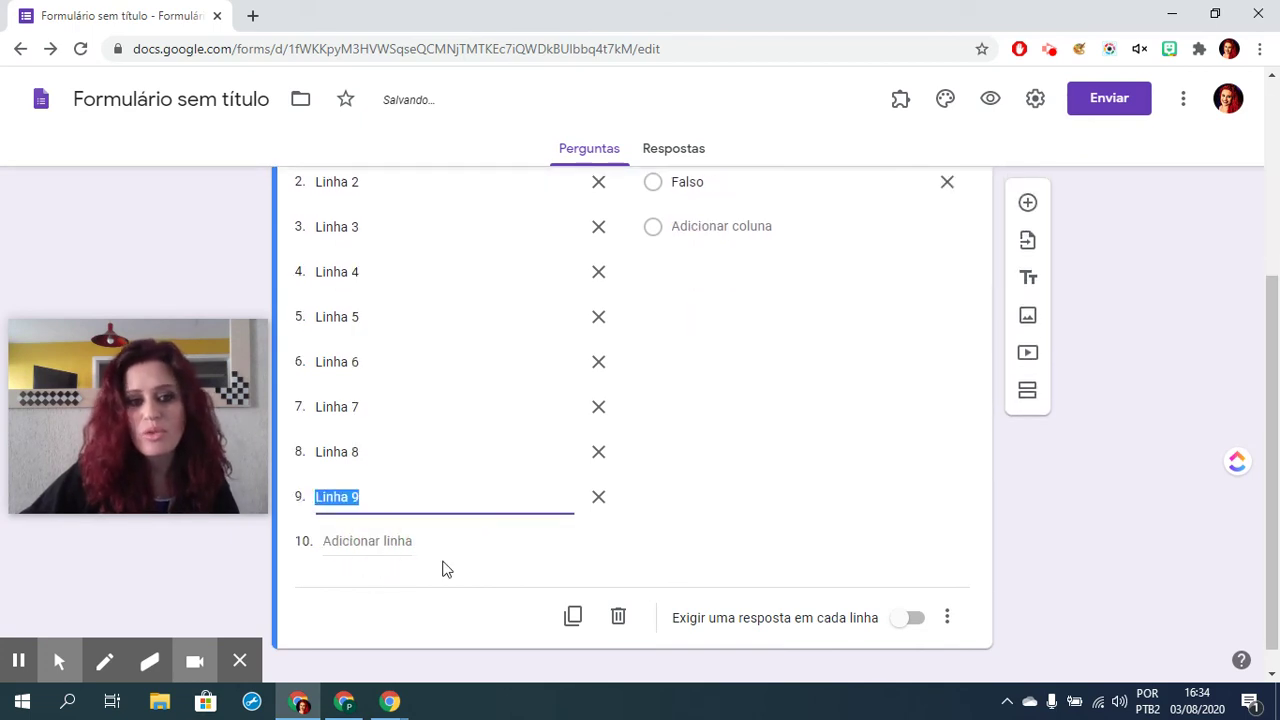
pyautogui.click(990, 99)
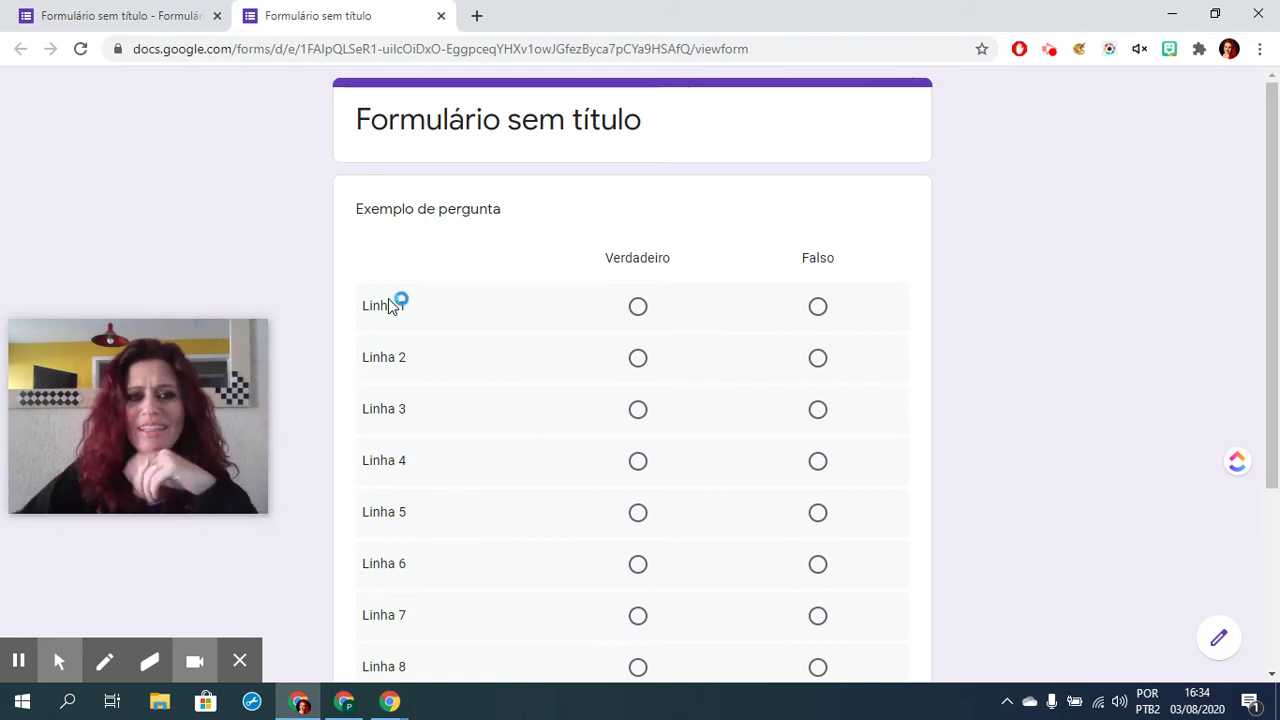
pyautogui.click(441, 16)
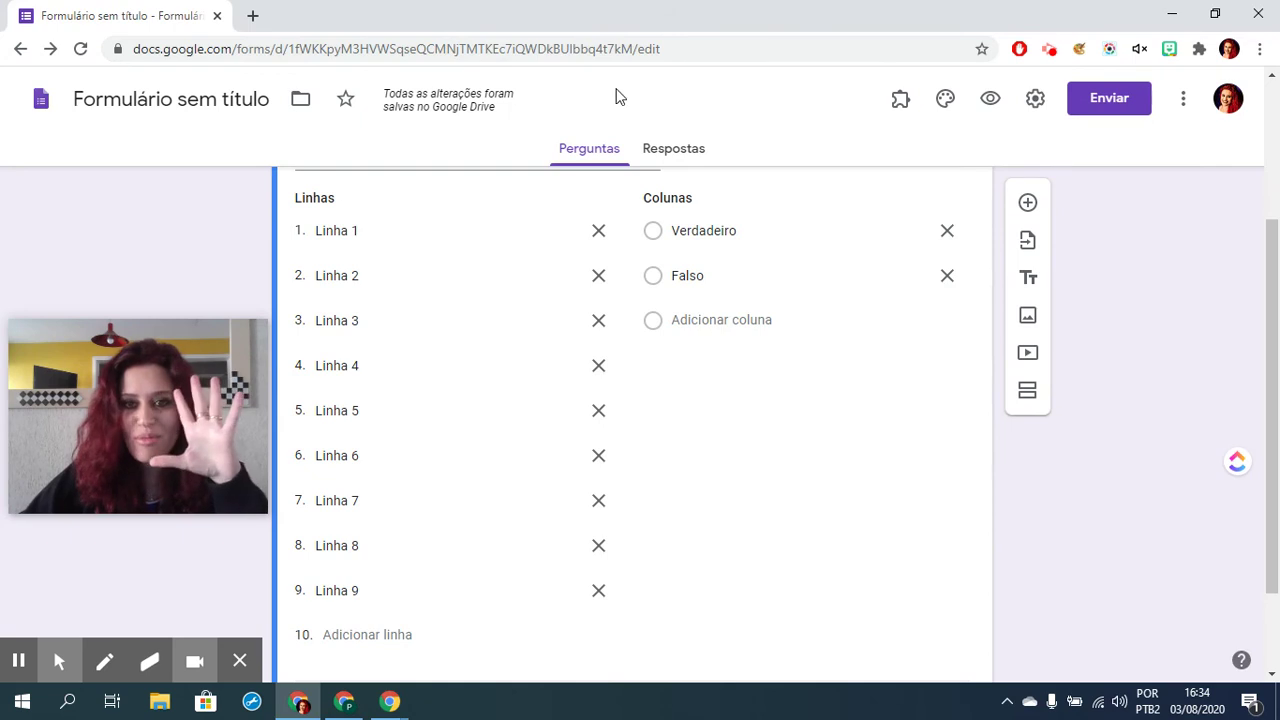
# Step: Change the question type to Grade da caixa de seleção, keeping the existing rows and columns
pyautogui.scroll(2, 834, 243)
pyautogui.click(822, 333)
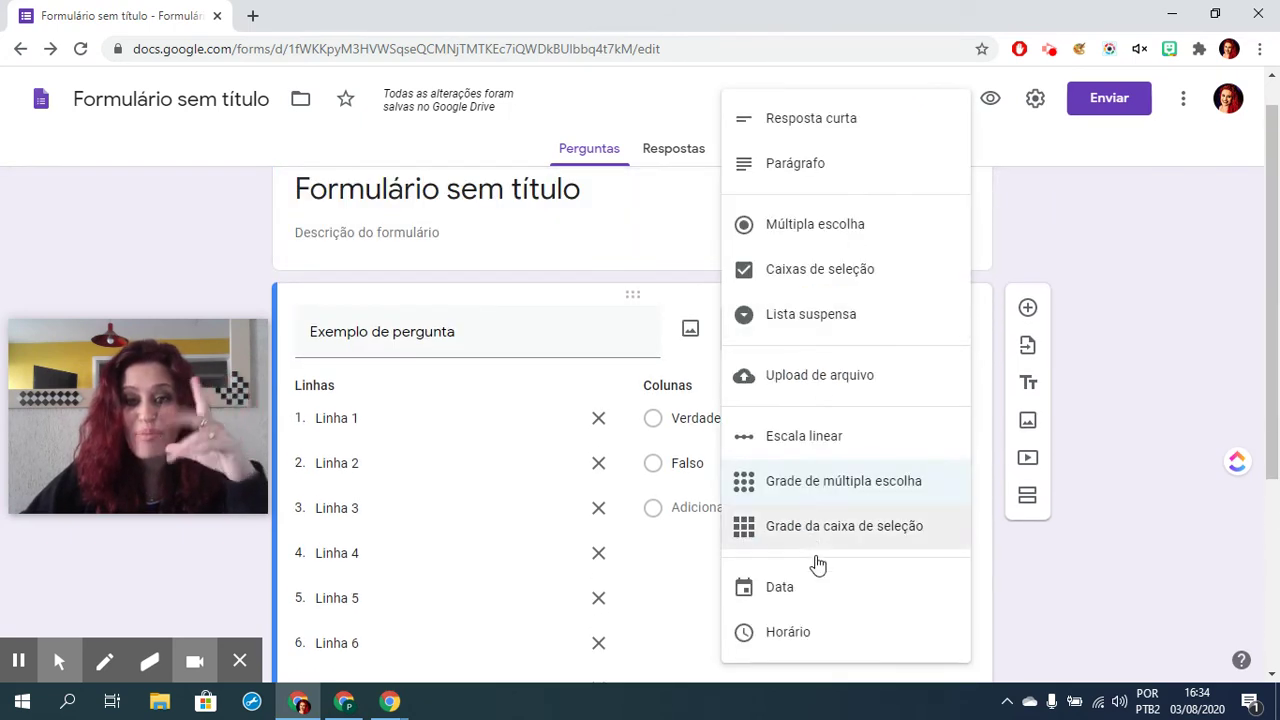
pyautogui.click(817, 541)
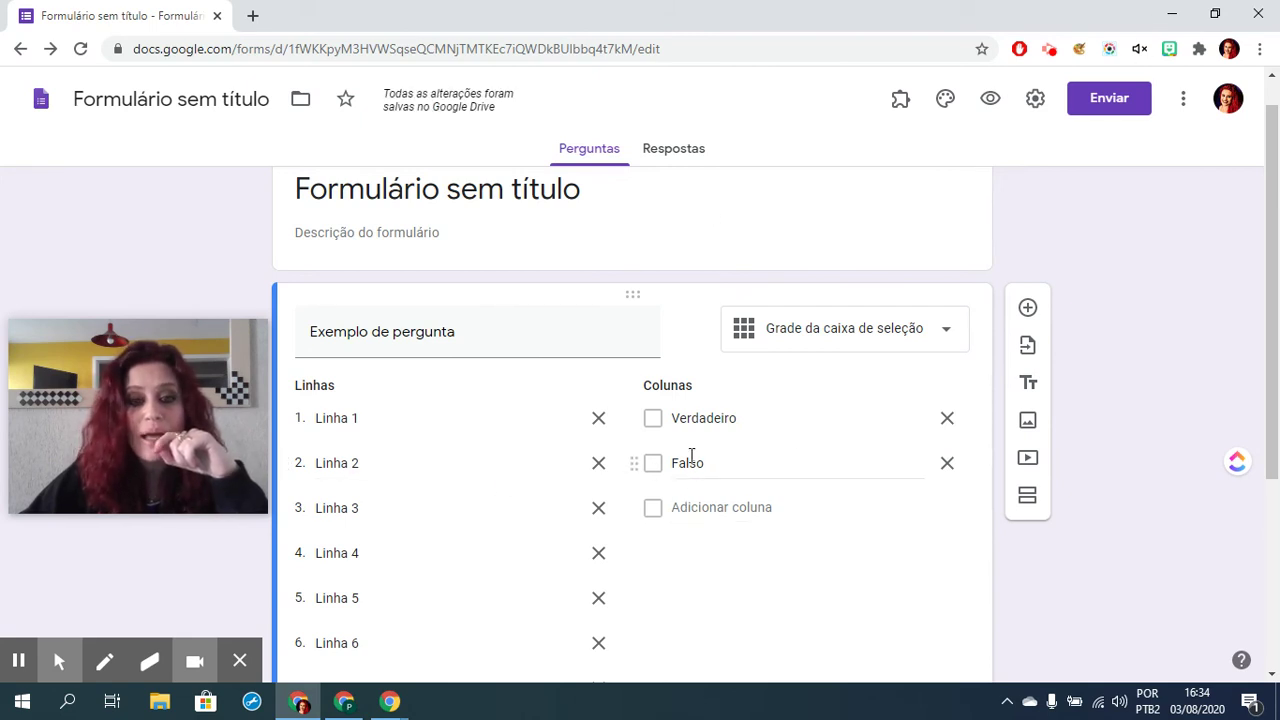
# Step: Rename the checkbox grid's two columns to 2000 and 2010, then add a third column 2020 and a row Linha 10
pyautogui.click(703, 417)
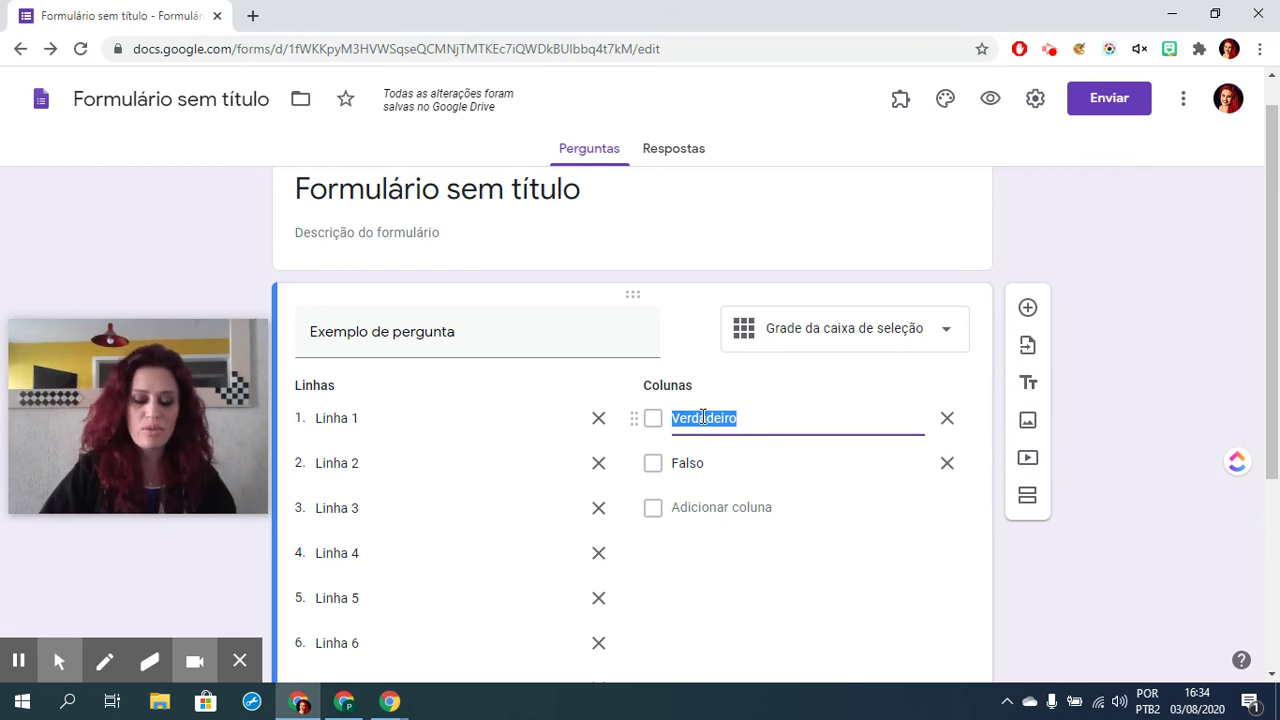
pyautogui.write('2000')
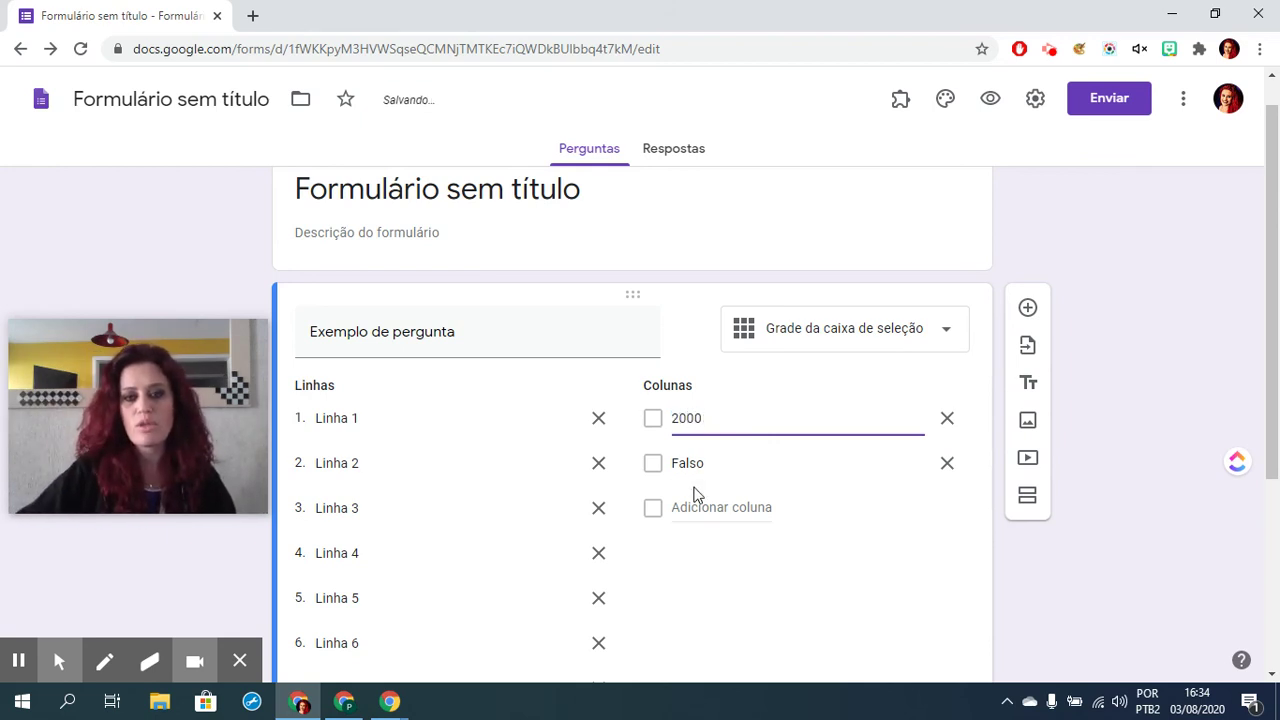
pyautogui.click(704, 466)
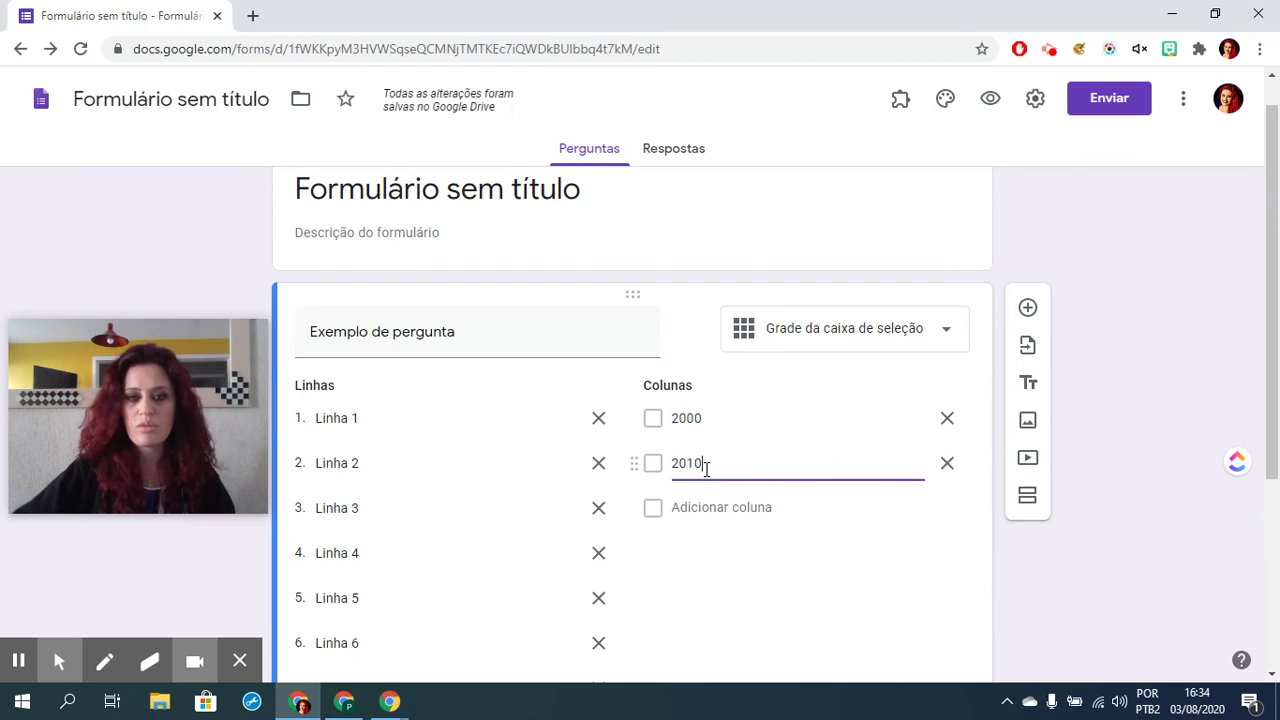
pyautogui.click(709, 506)
pyautogui.write('2020')
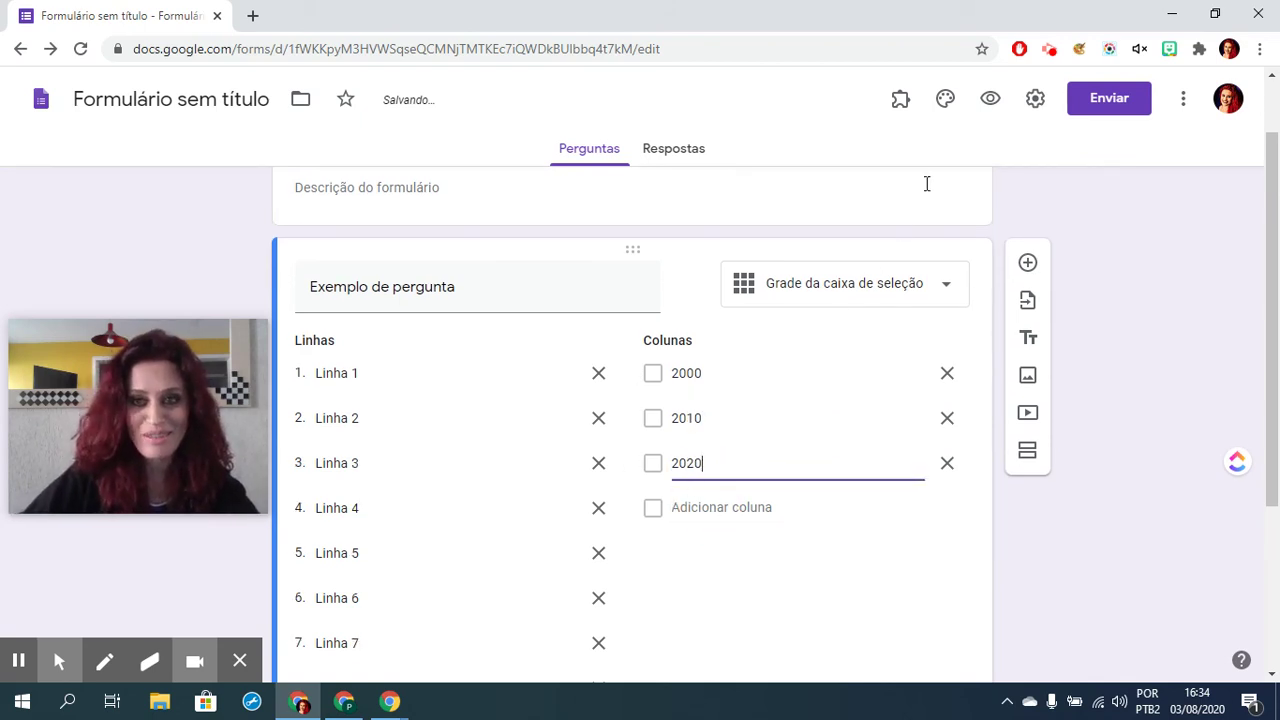
pyautogui.scroll(-3, 423, 457)
pyautogui.click(363, 520)
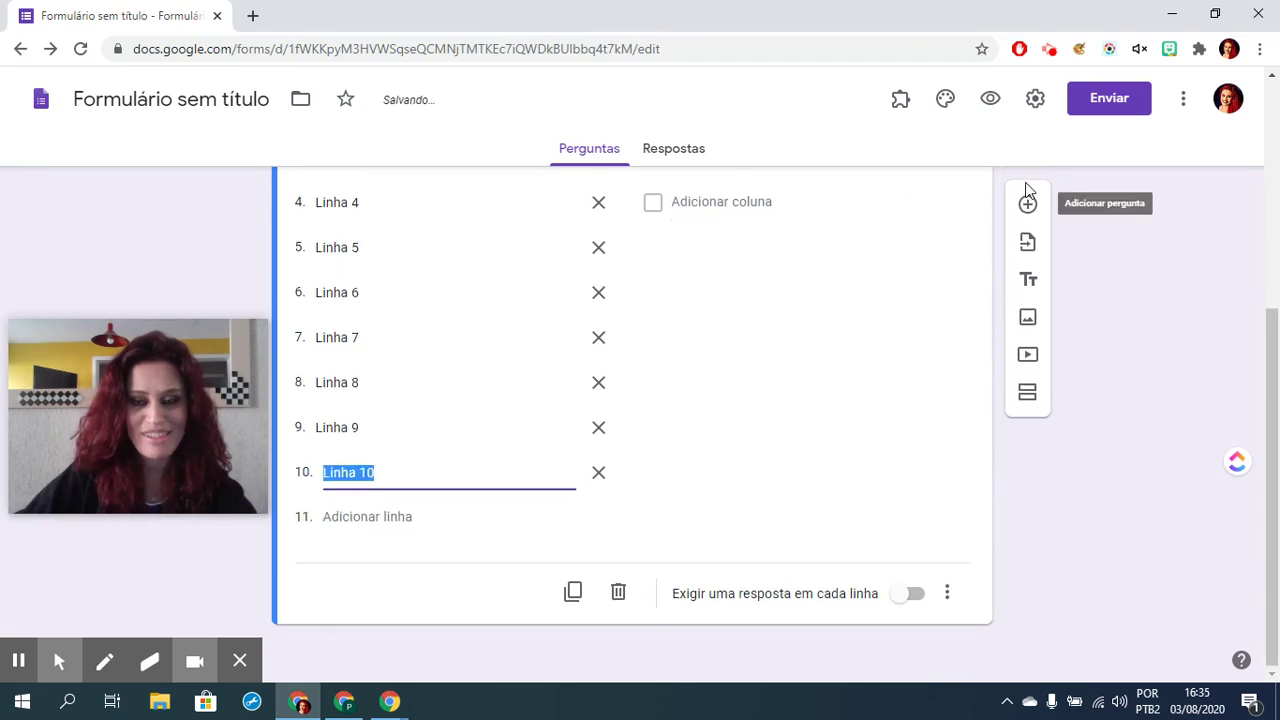
# Step: Preview the form and test Linha 1 by ticking 2000 and 2020, then replacing 2000 with 2010
pyautogui.scroll(5, 1027, 190)
pyautogui.click(990, 98)
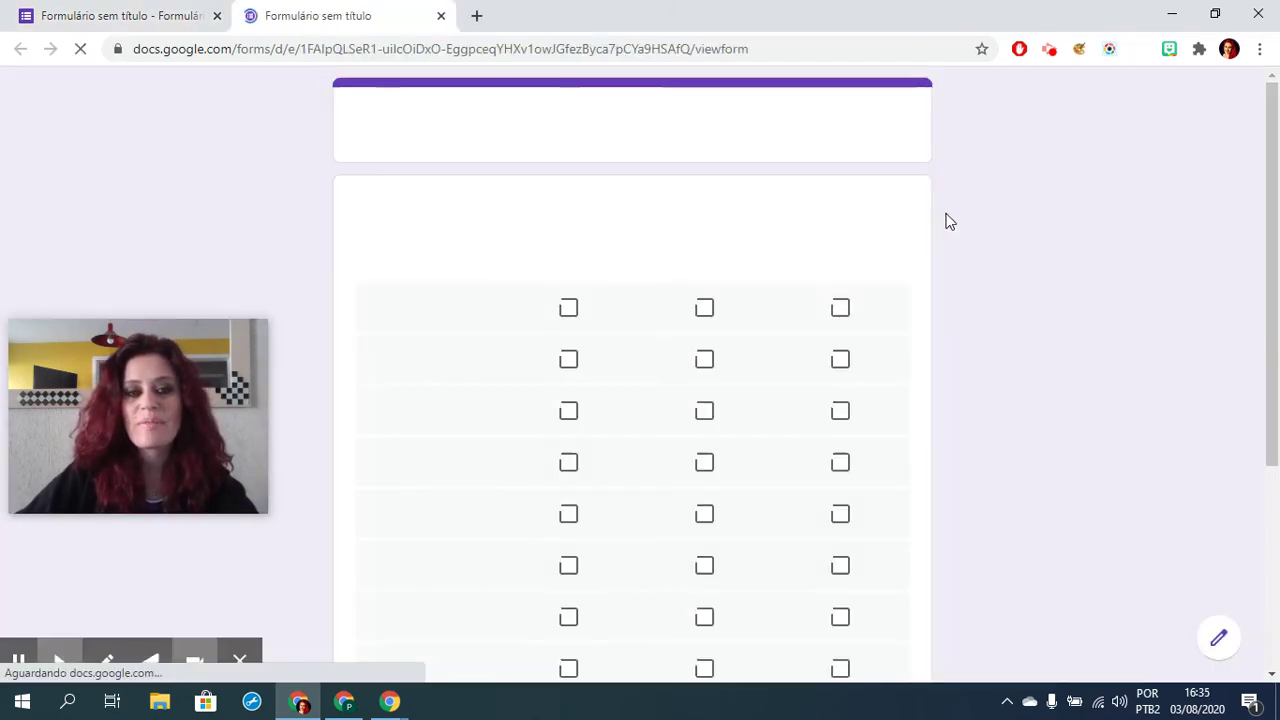
pyautogui.click(385, 318)
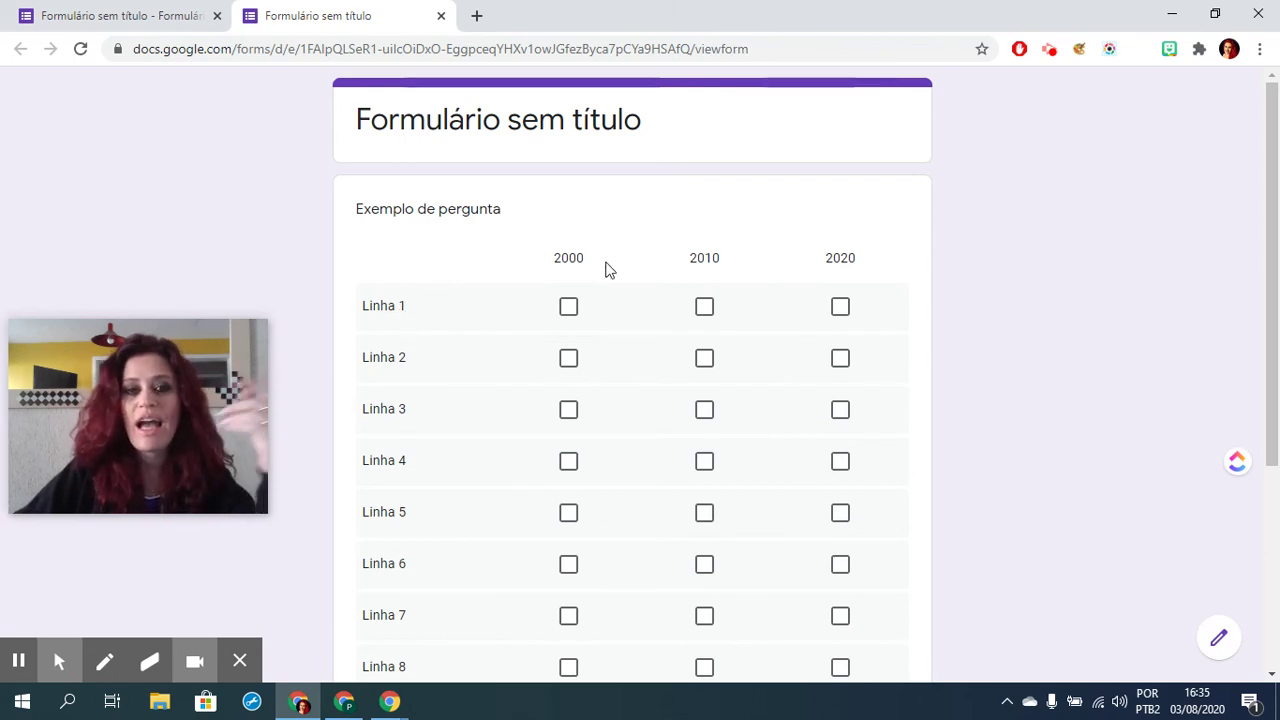
pyautogui.click(568, 306)
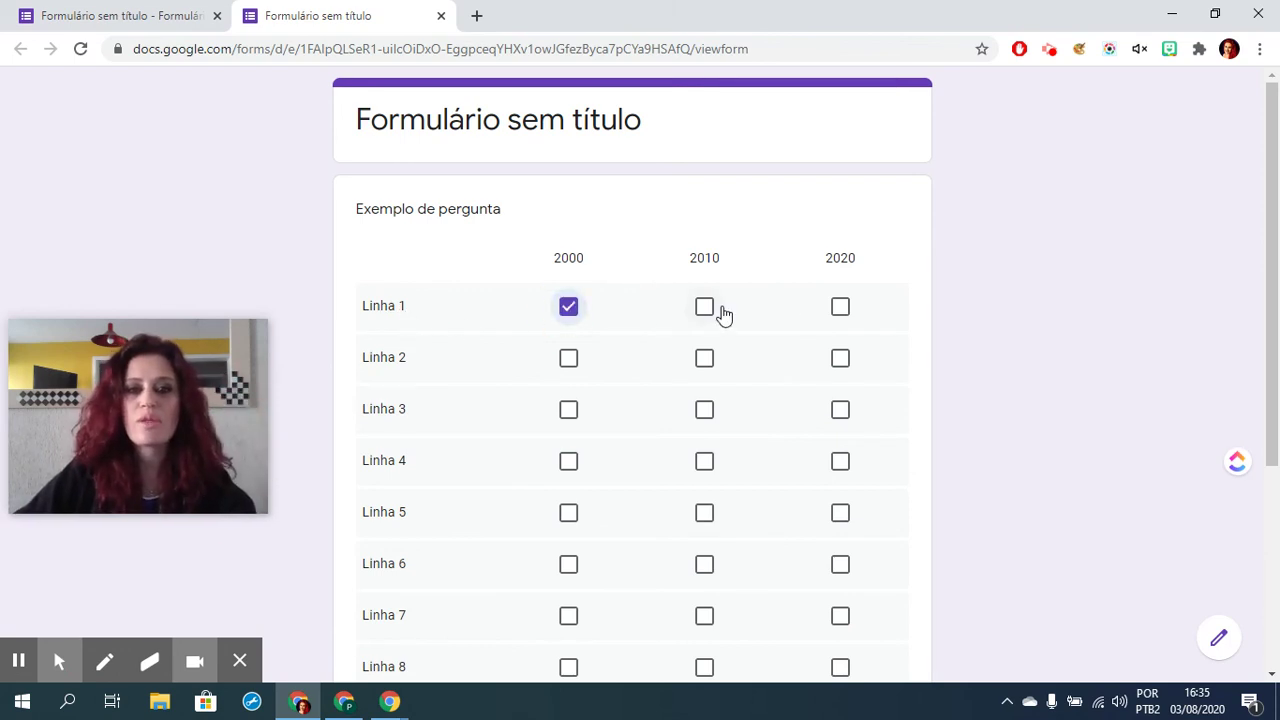
pyautogui.click(840, 306)
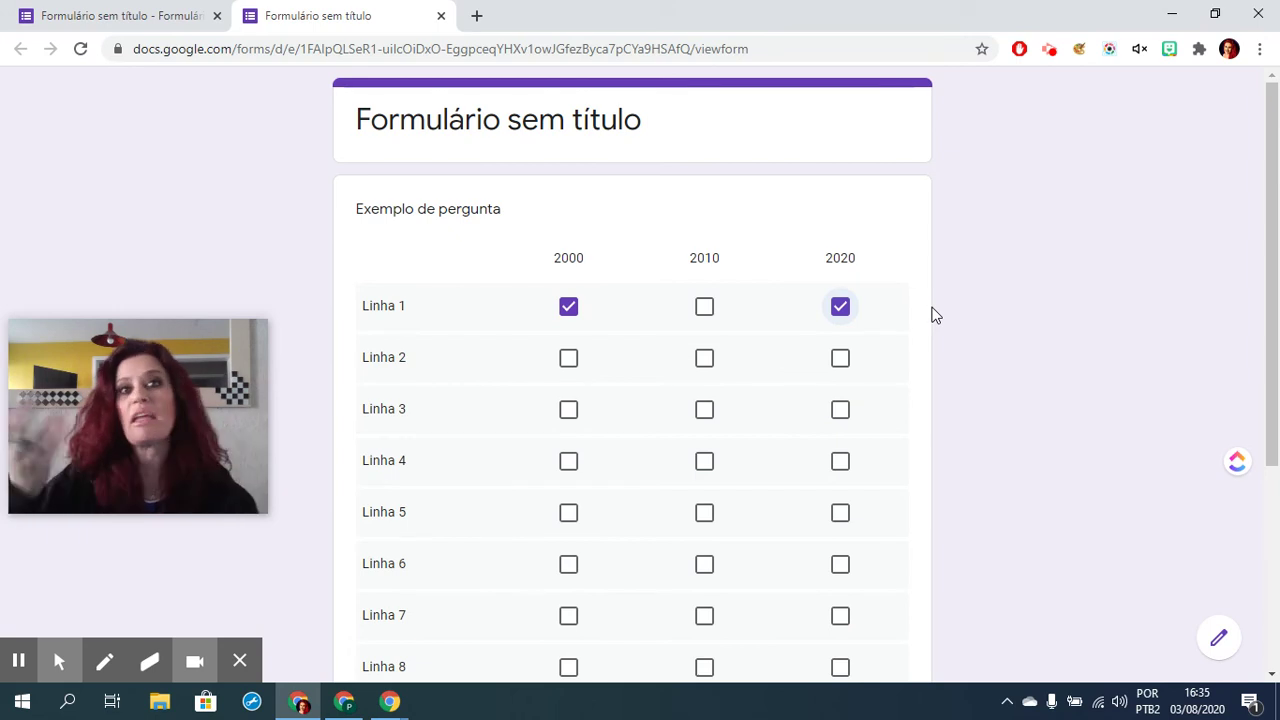
pyautogui.click(570, 310)
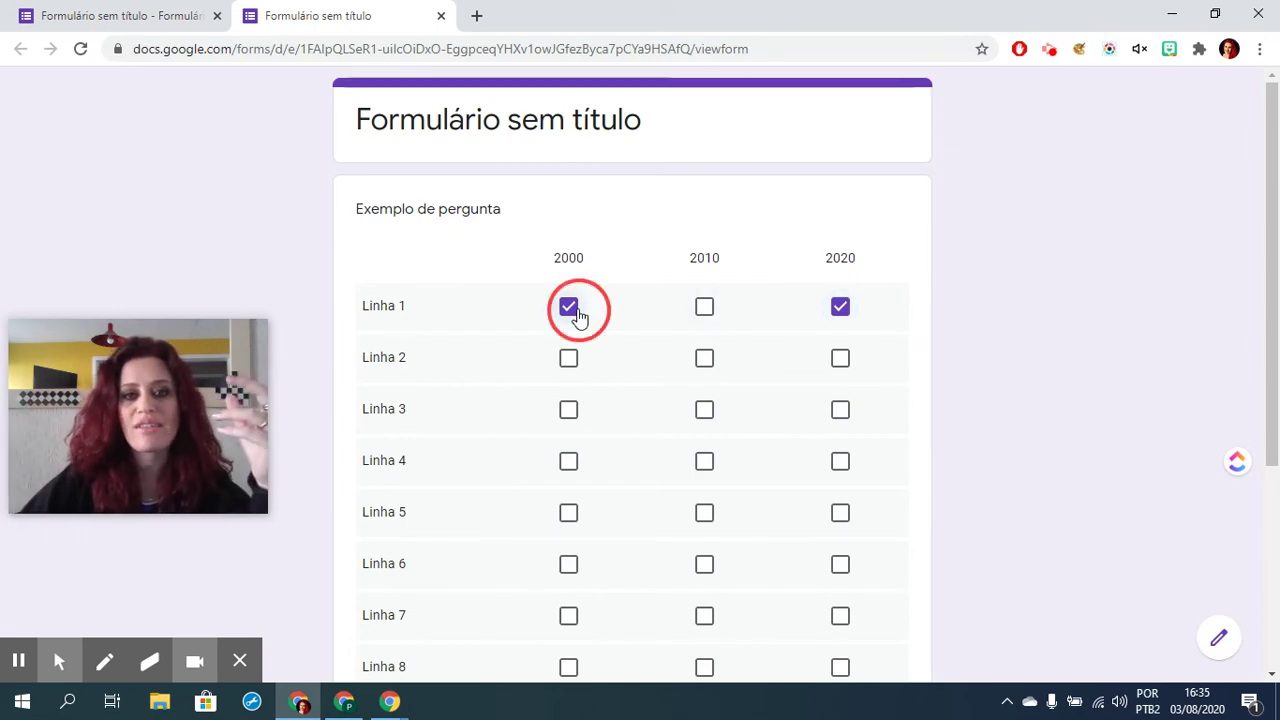
pyautogui.click(704, 308)
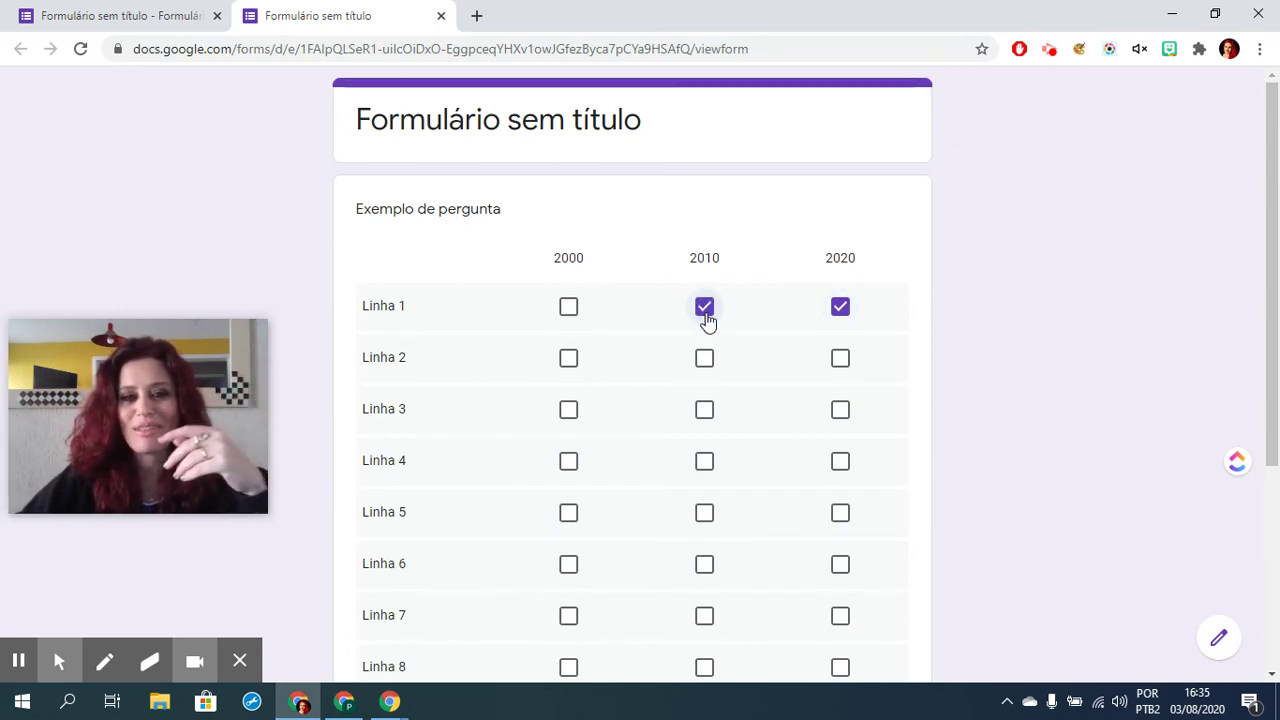
# Step: Test the grid by ticking all three years for Linha 2 and 2010 for Linha 3, then close the preview, discarding the answers
pyautogui.click(570, 362)
pyautogui.click(706, 364)
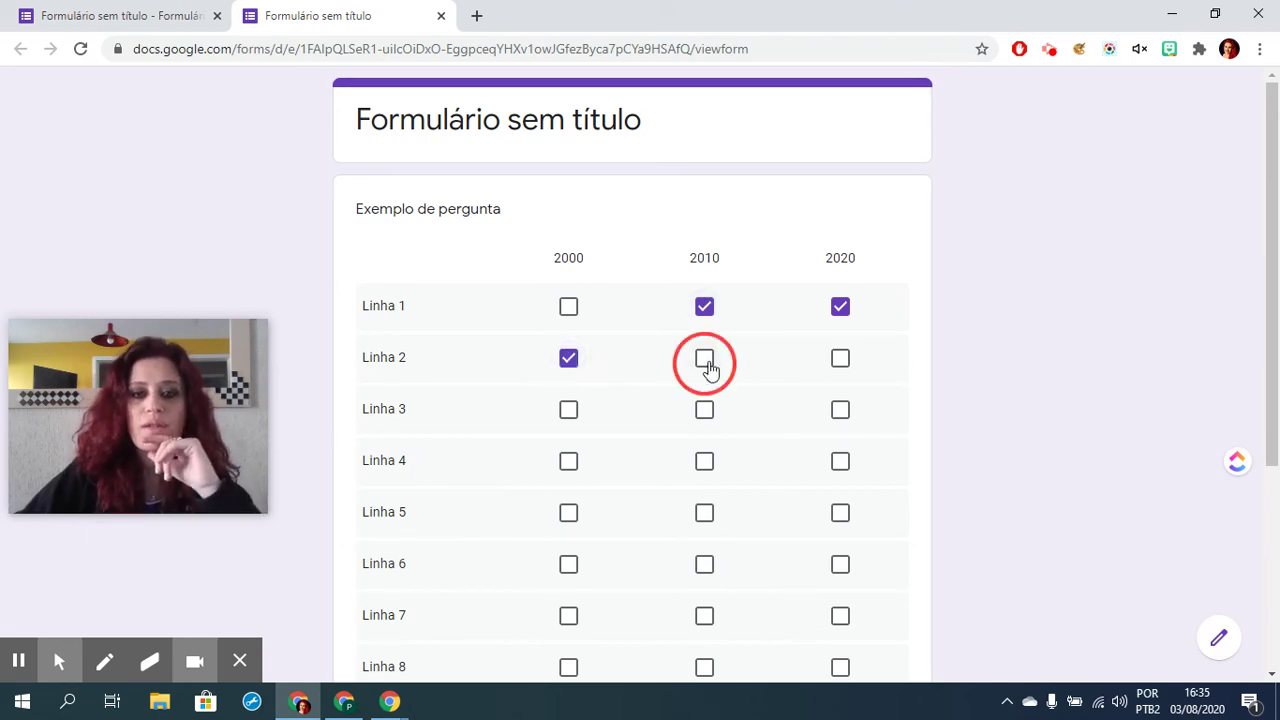
pyautogui.click(841, 360)
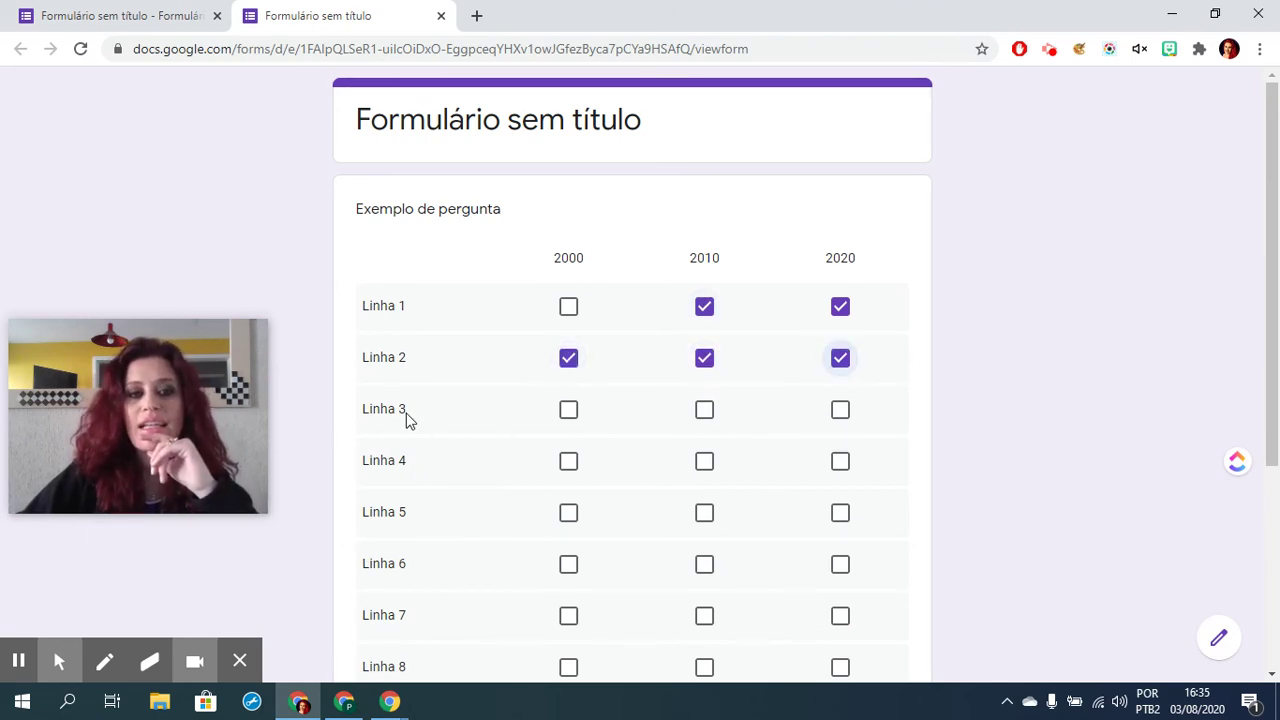
pyautogui.click(706, 415)
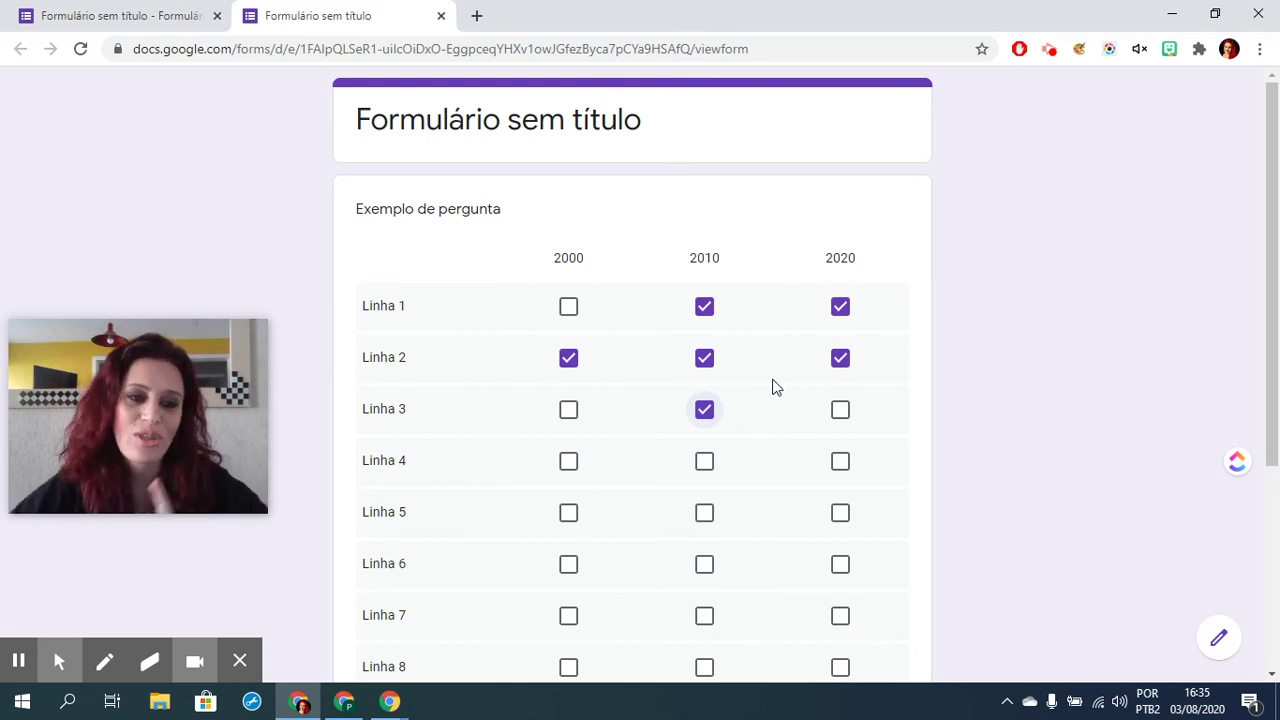
pyautogui.click(442, 18)
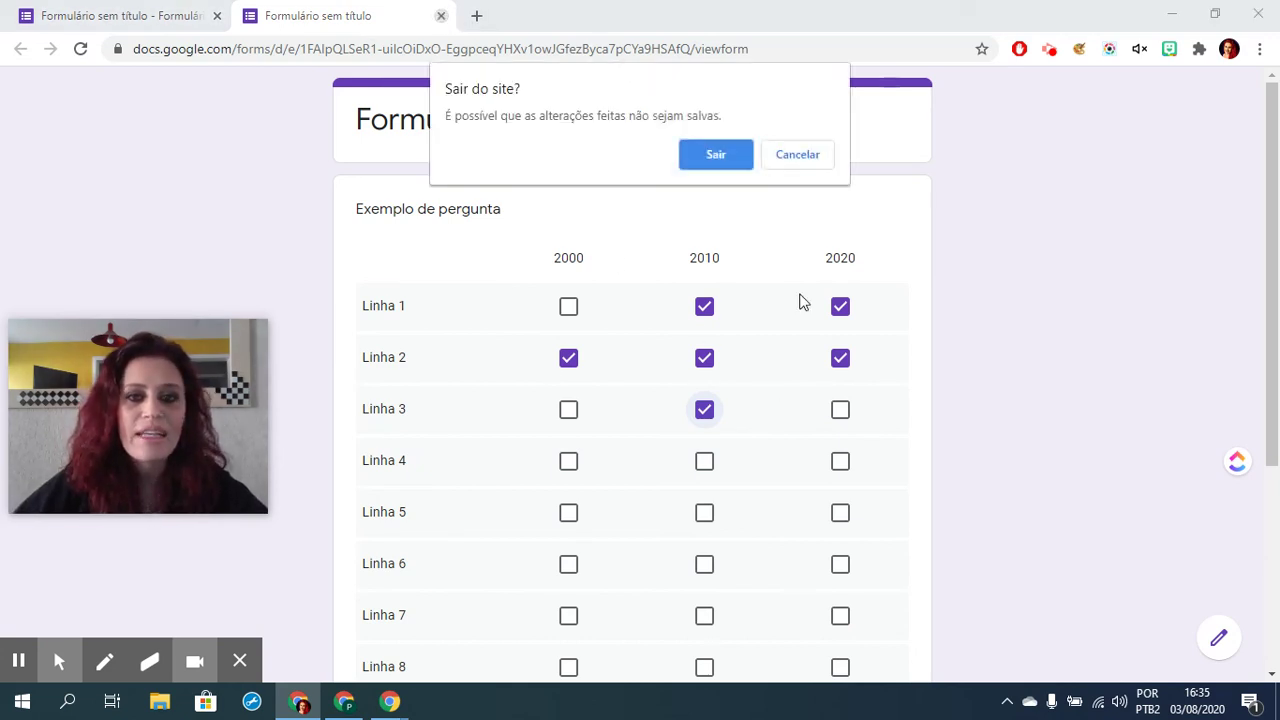
pyautogui.click(734, 157)
# Step: Change the question type from the checkbox grid to Data
pyautogui.scroll(-2, 820, 365)
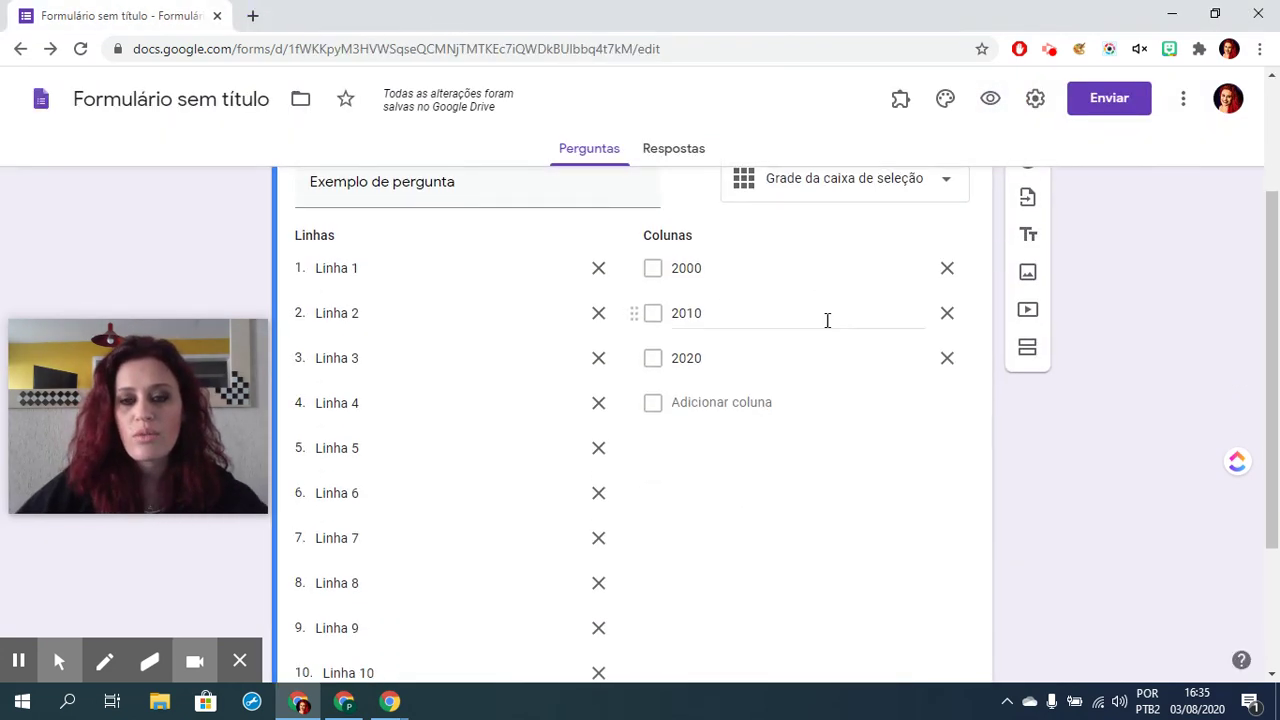
pyautogui.click(837, 188)
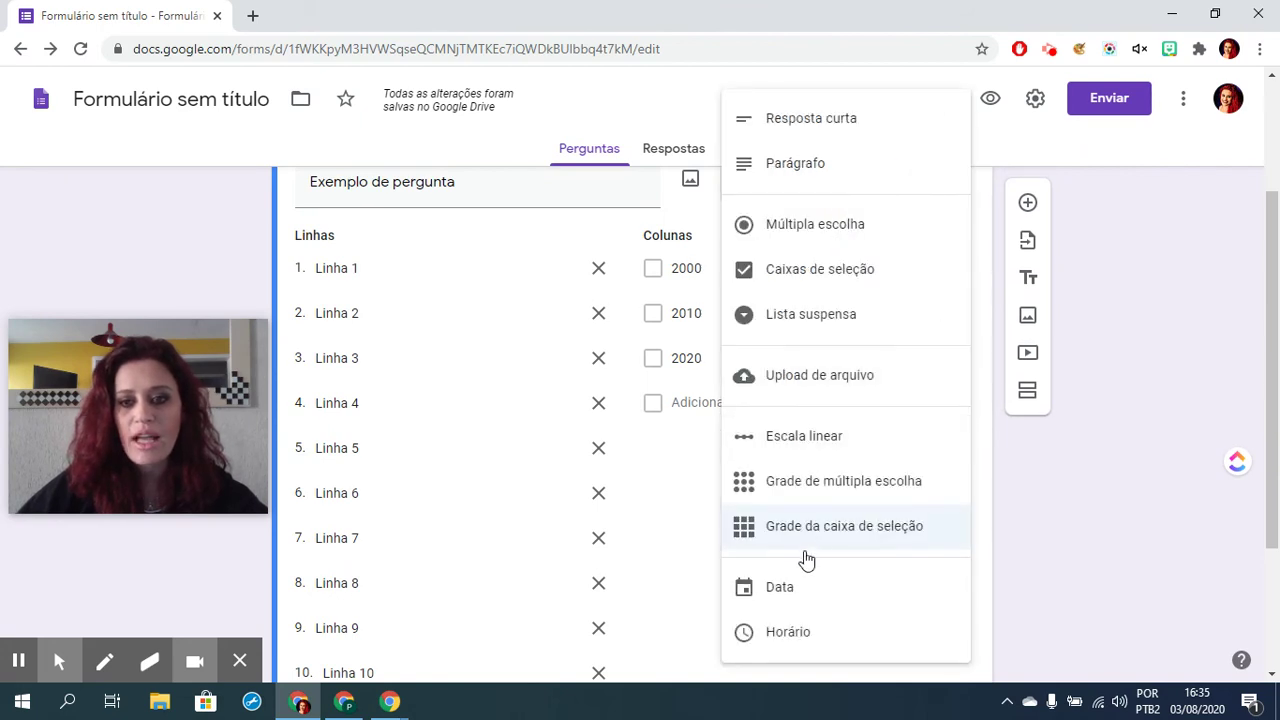
pyautogui.click(777, 597)
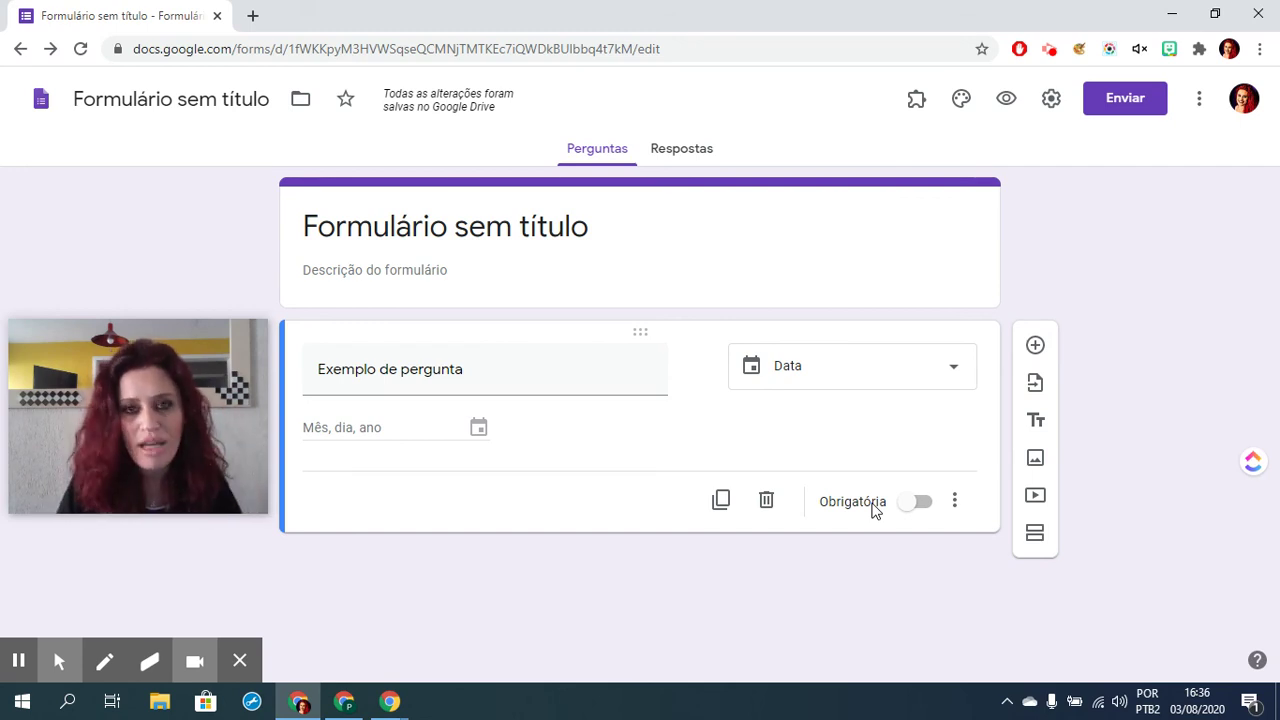
# Step: Preview the date question, choose 19/08/2020 from the calendar as a test answer, and close the preview without submitting
pyautogui.click(1006, 98)
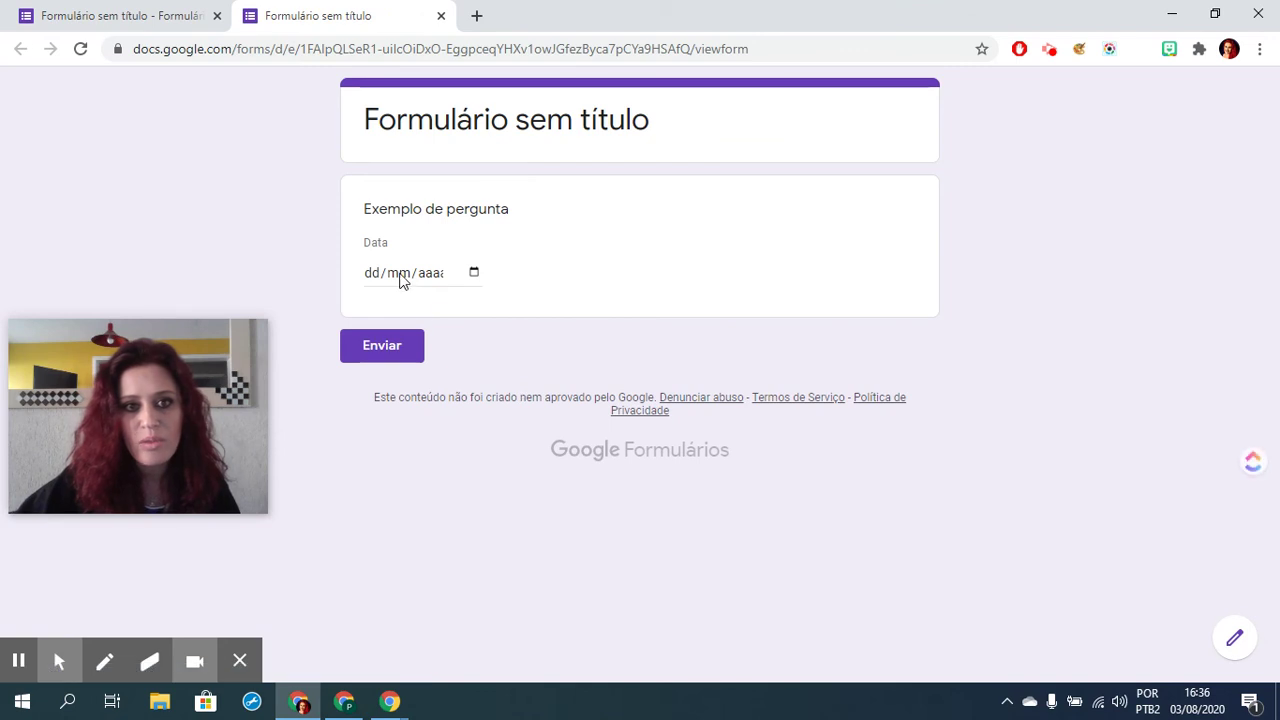
pyautogui.click(397, 274)
pyautogui.click(473, 275)
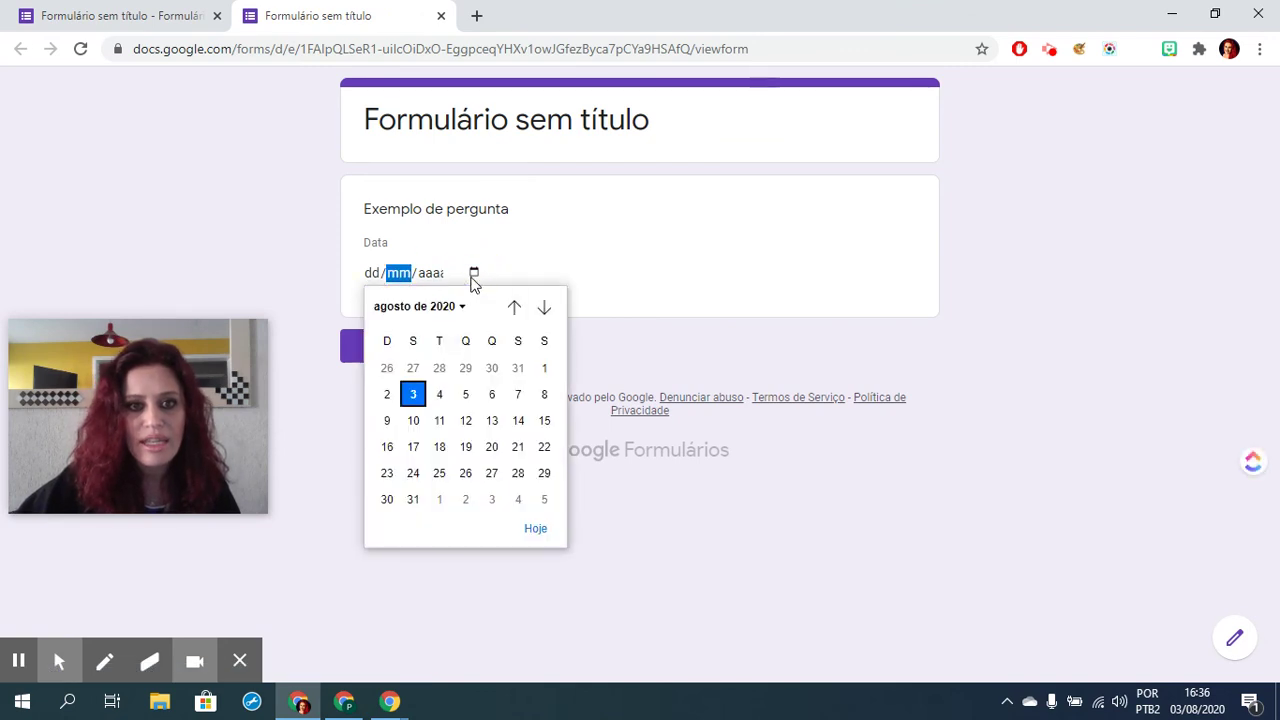
pyautogui.click(466, 447)
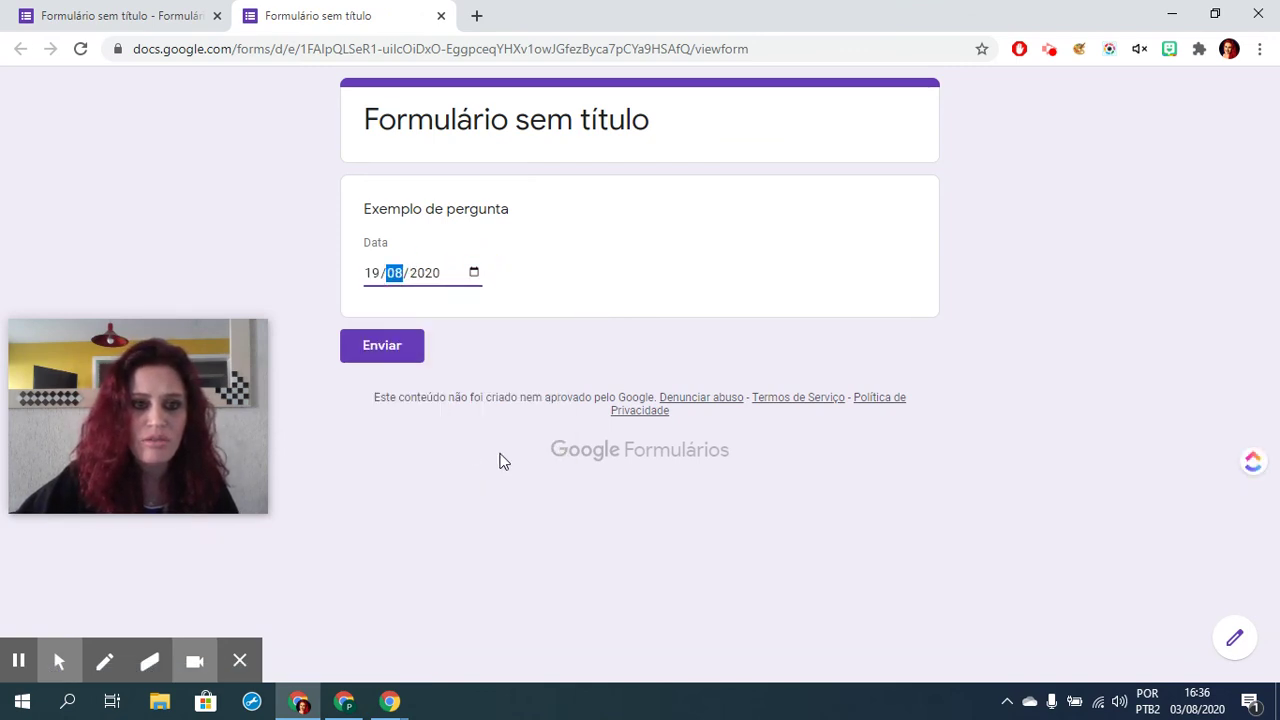
pyautogui.click(435, 296)
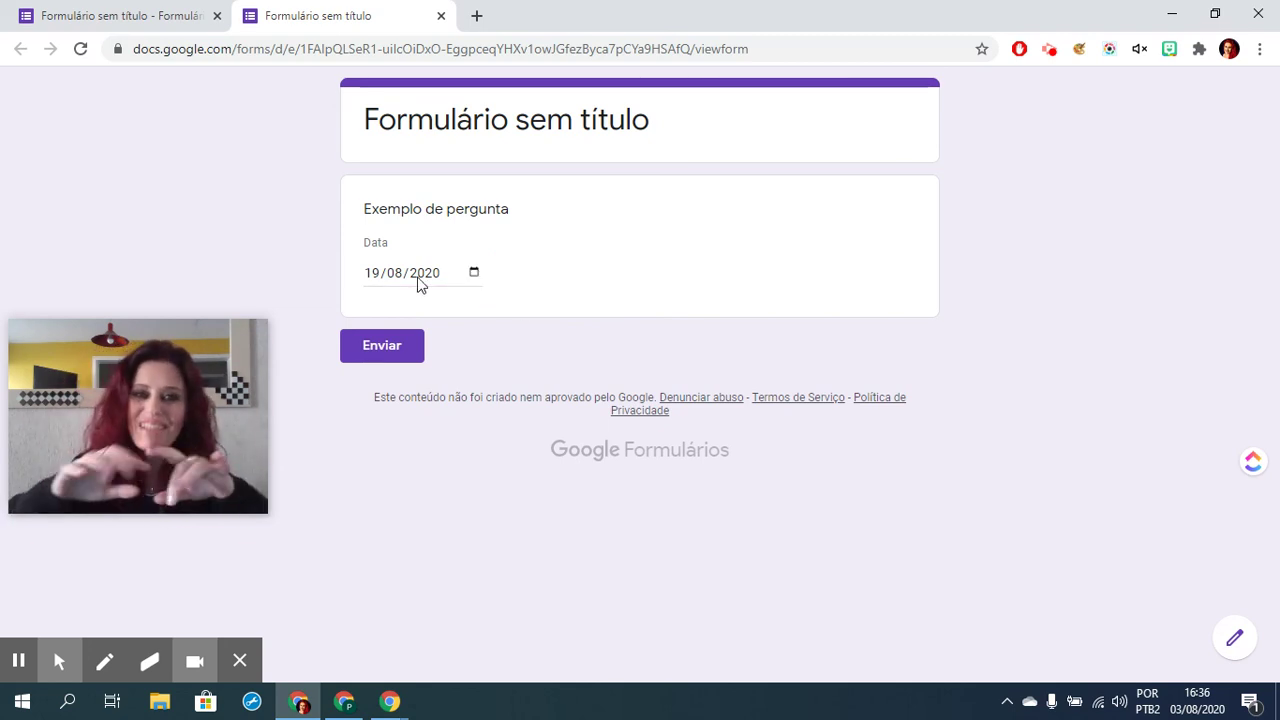
pyautogui.click(440, 16)
pyautogui.click(686, 161)
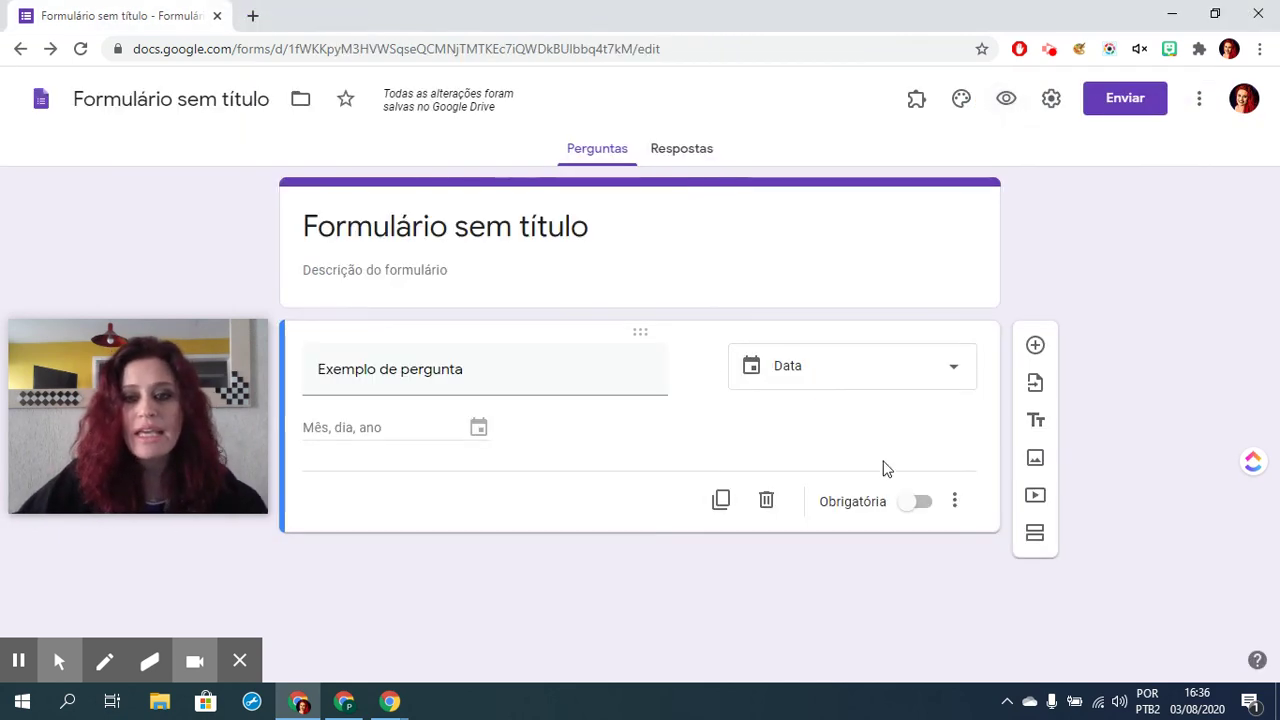
# Step: Change the question type to Horário and open the form preview
pyautogui.click(852, 369)
pyautogui.click(798, 632)
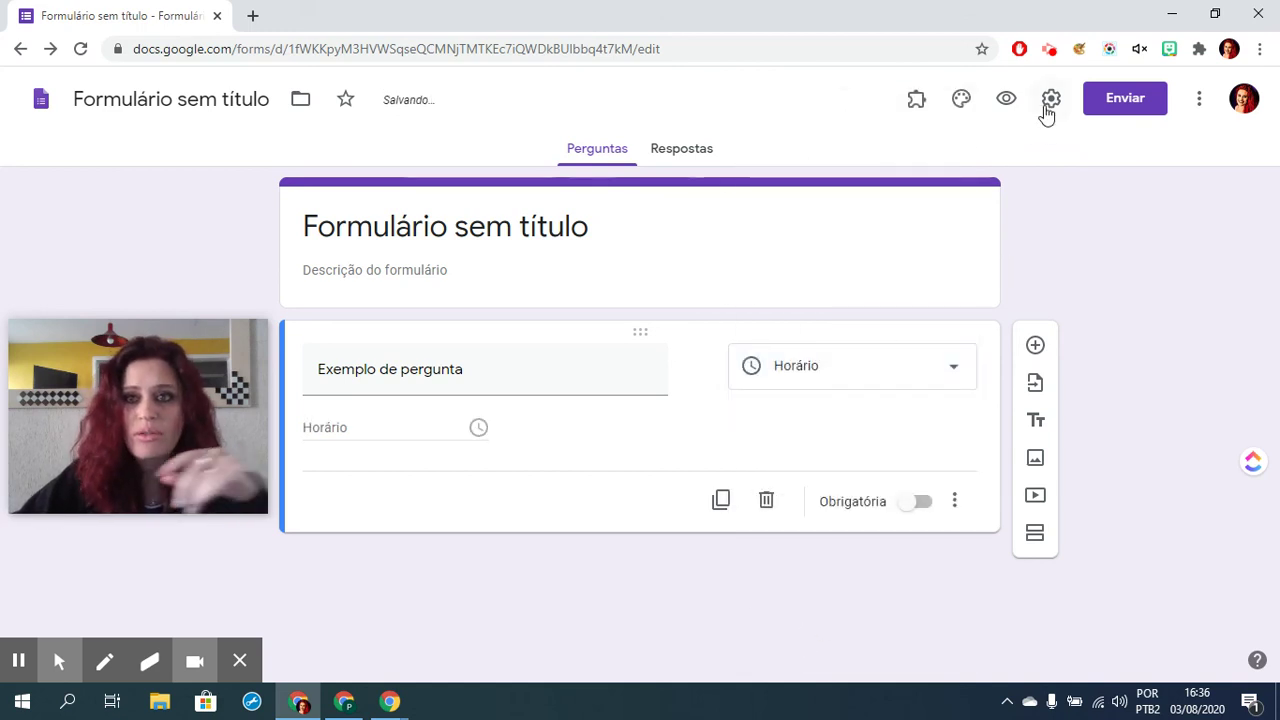
pyautogui.click(1006, 98)
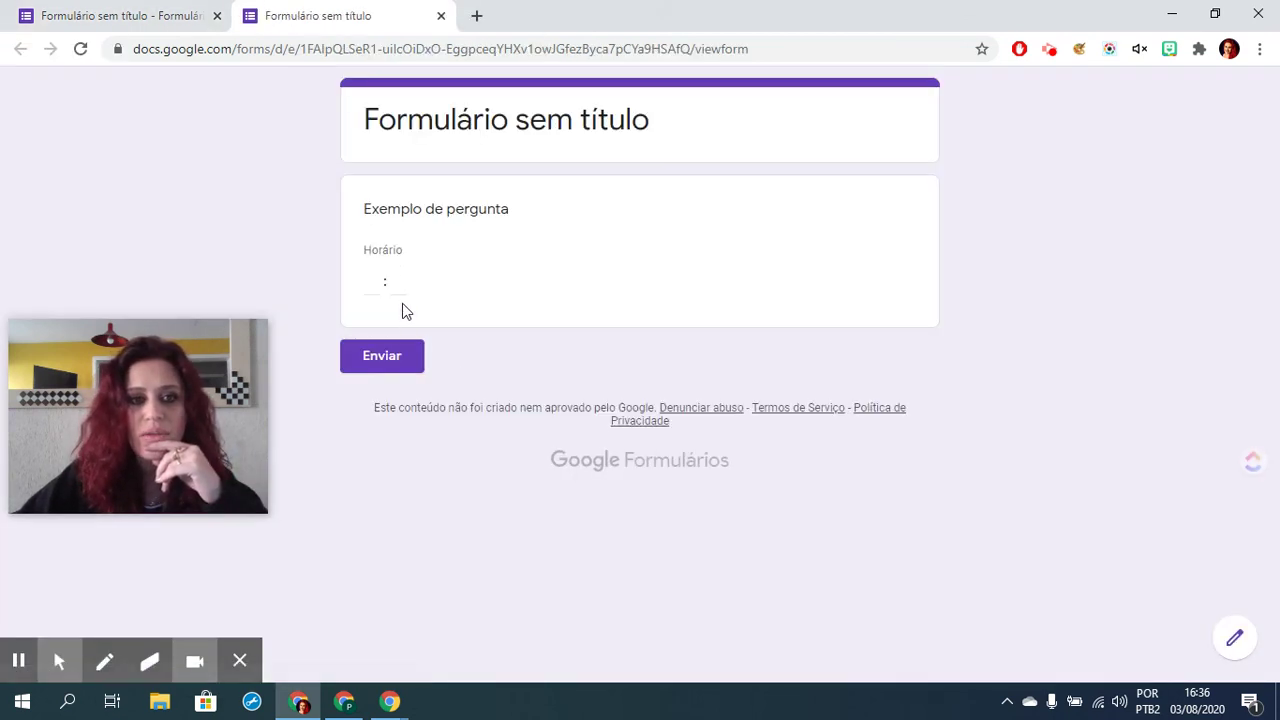
# Step: Enter 09:00 as a test answer to the time question and close the preview without submitting
pyautogui.click(373, 283)
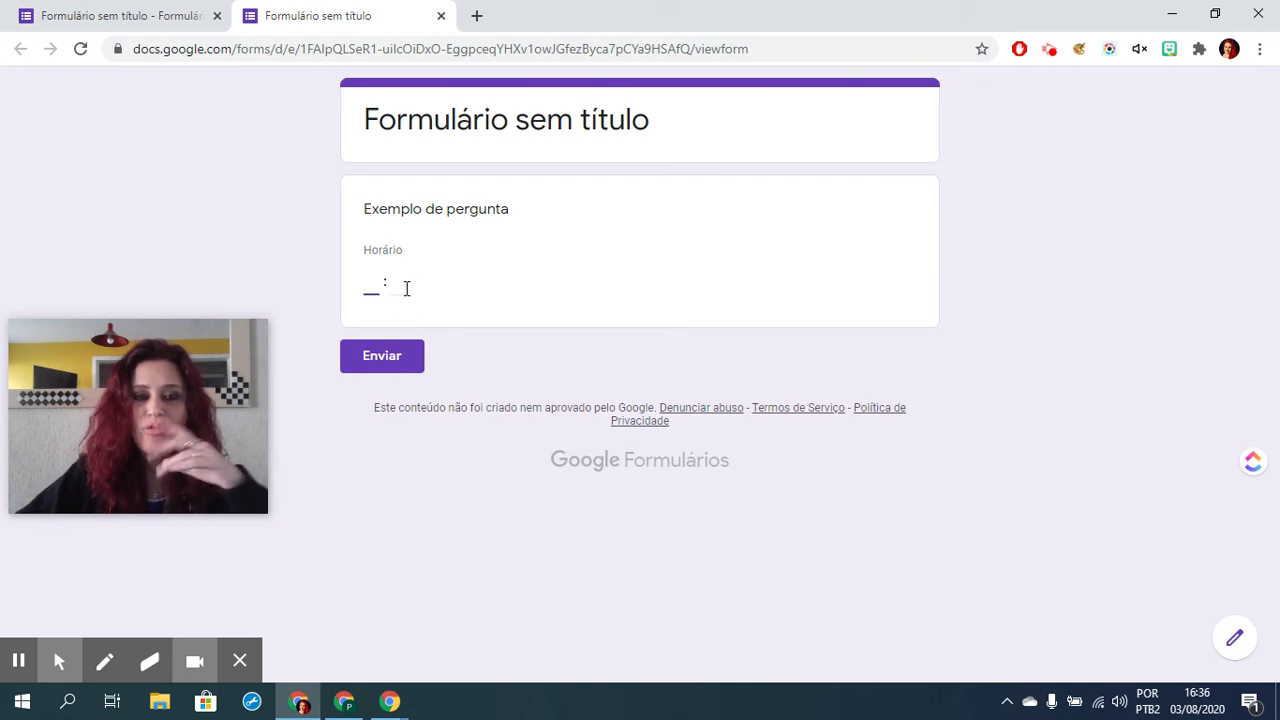
pyautogui.write('9')
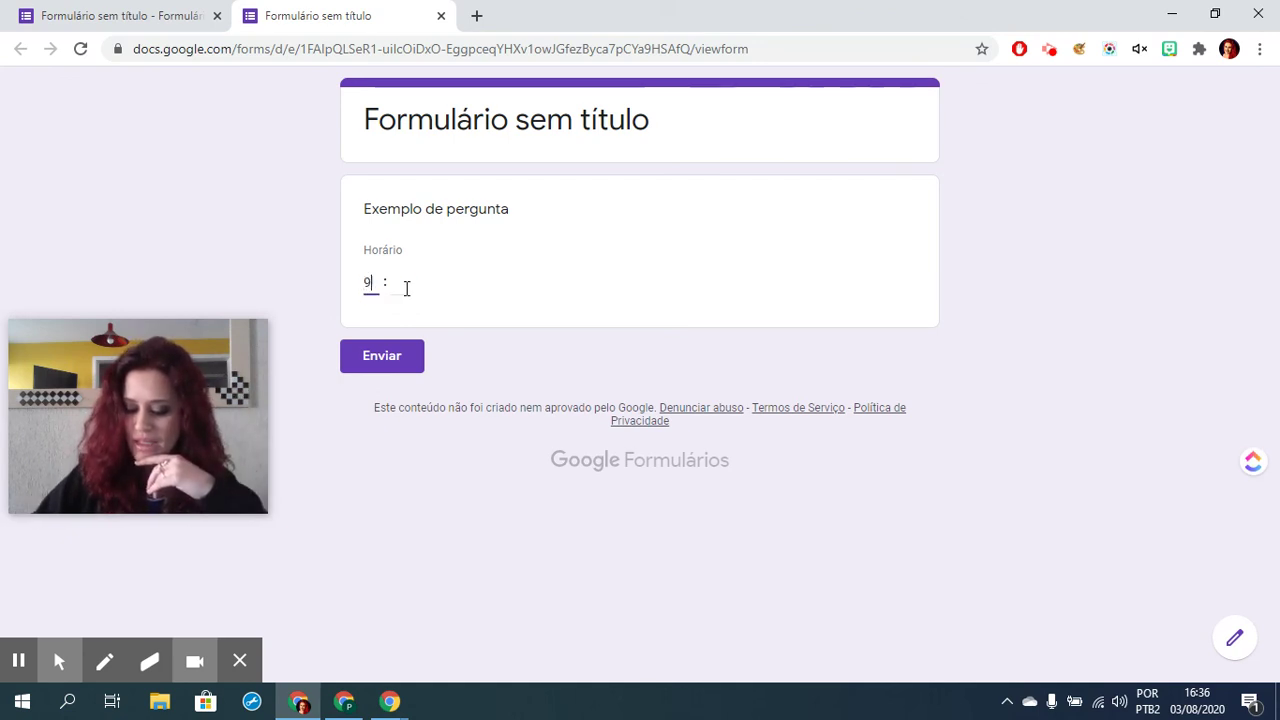
pyautogui.press('BackSpace')
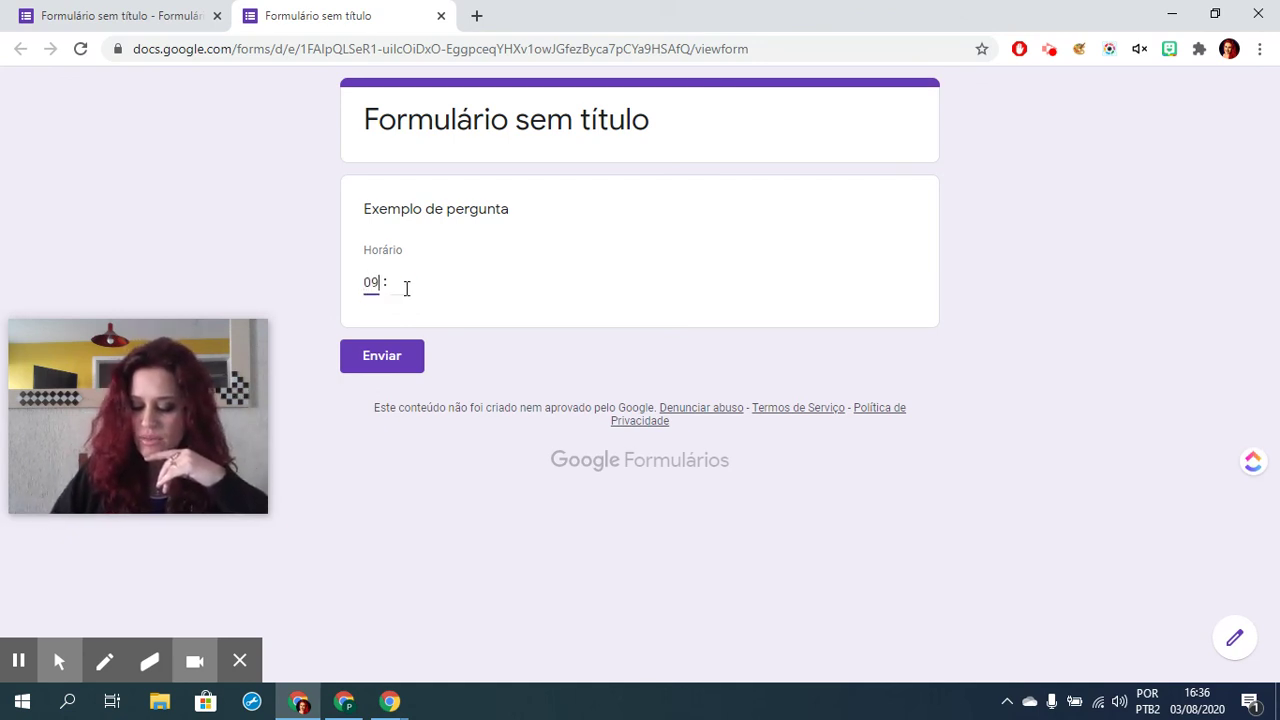
pyautogui.click(406, 288)
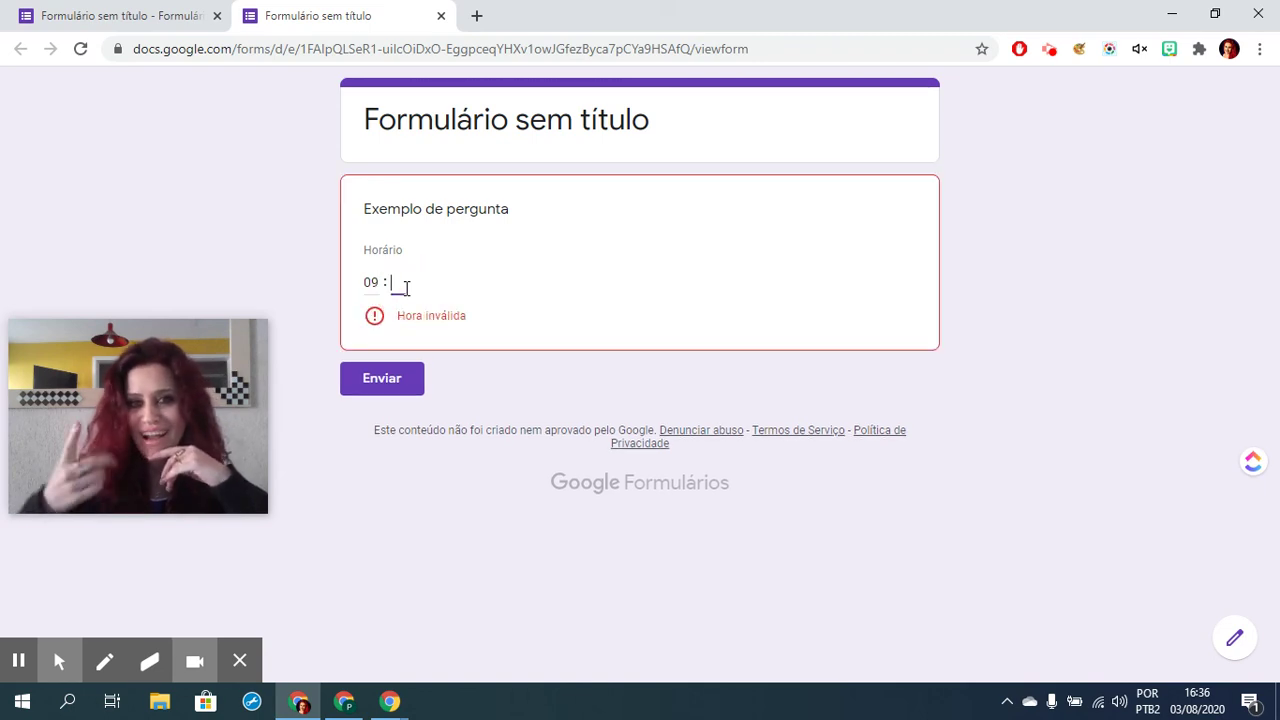
pyautogui.write('00')
pyautogui.click(431, 288)
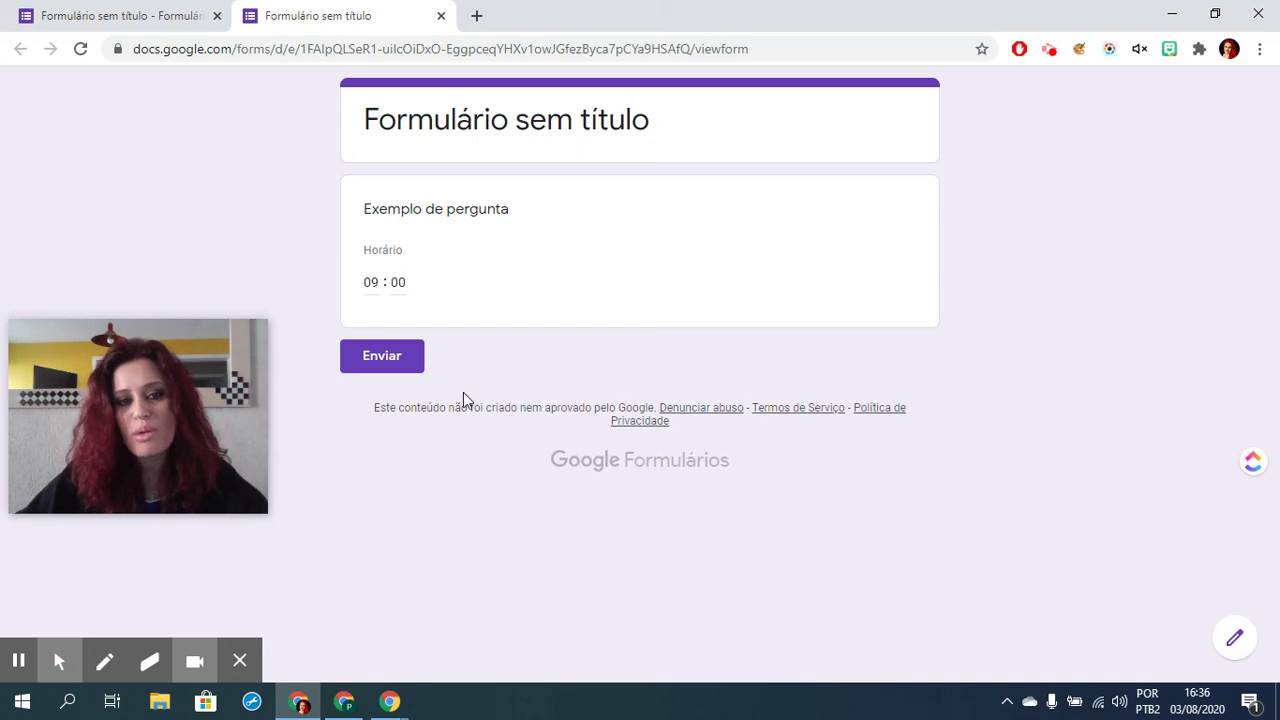
pyautogui.click(441, 16)
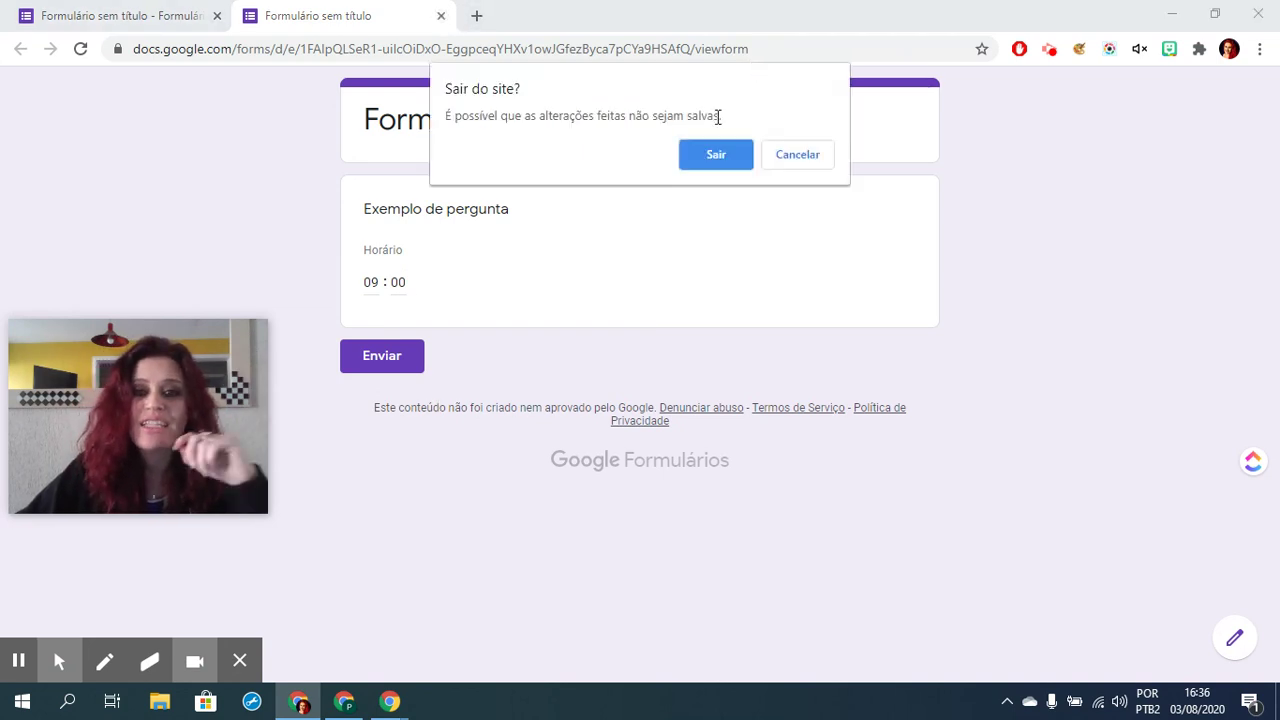
pyautogui.click(716, 152)
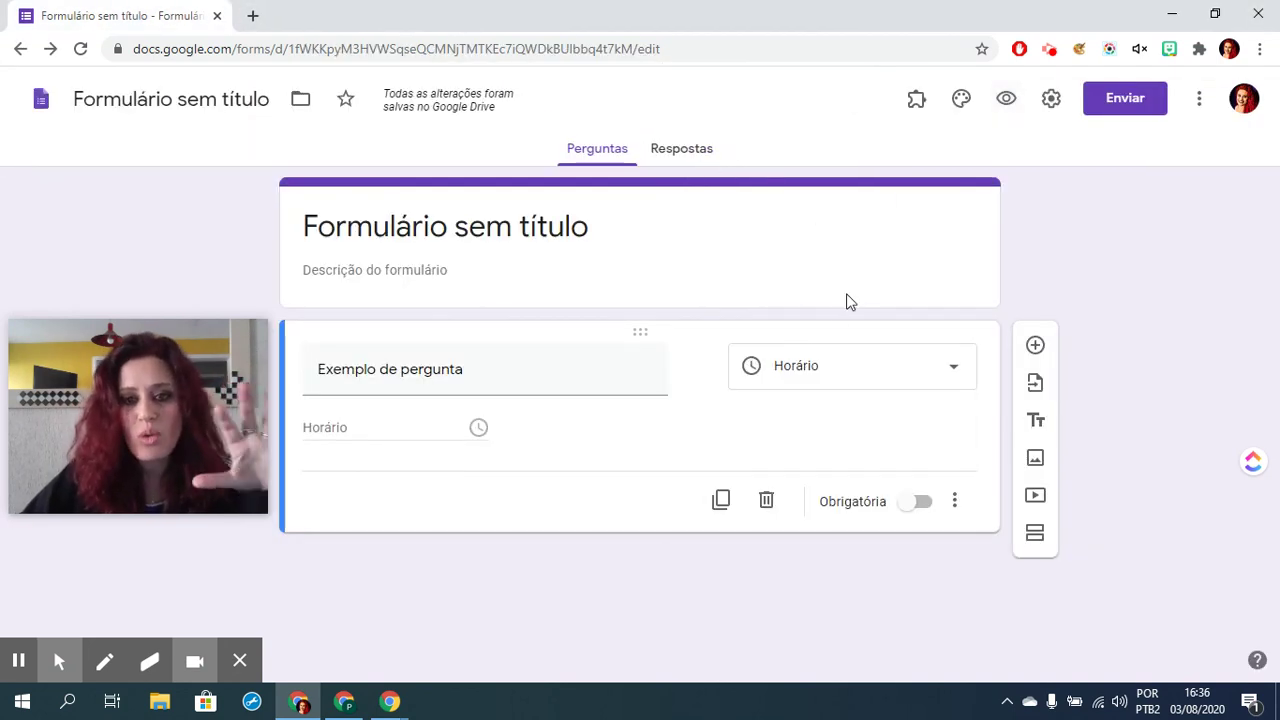
pyautogui.click(814, 364)
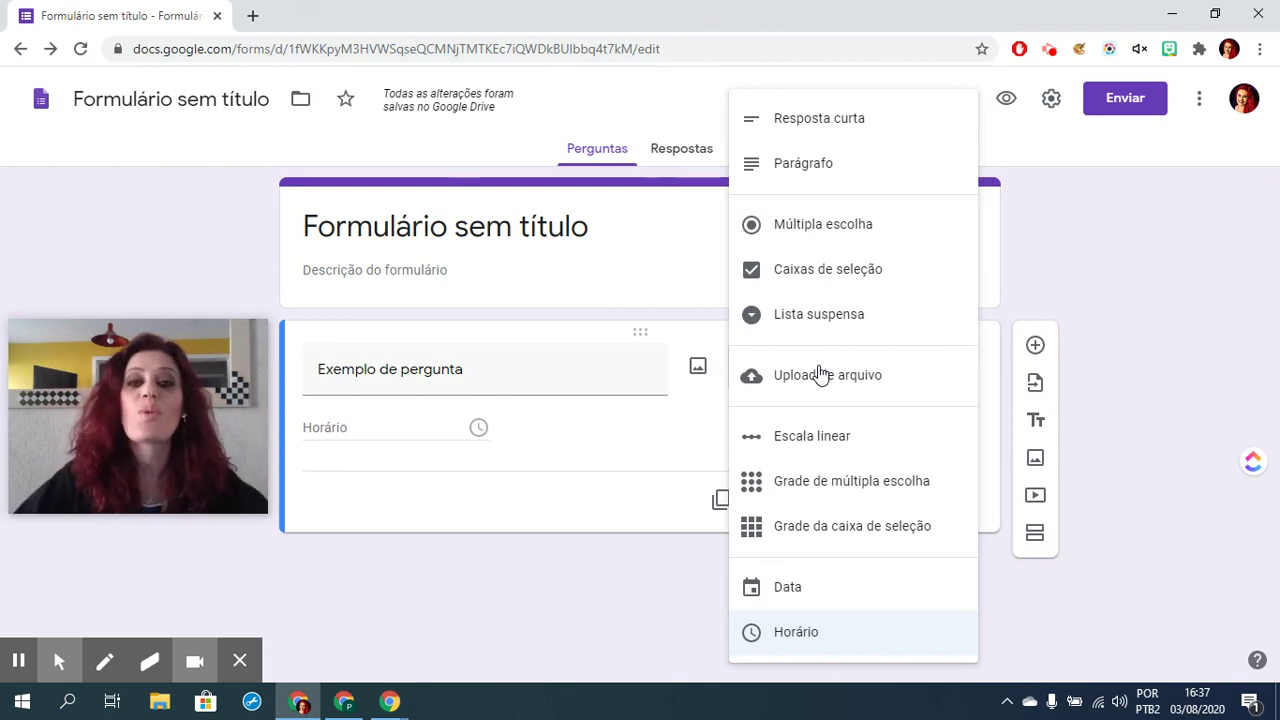
pyautogui.click(1073, 195)
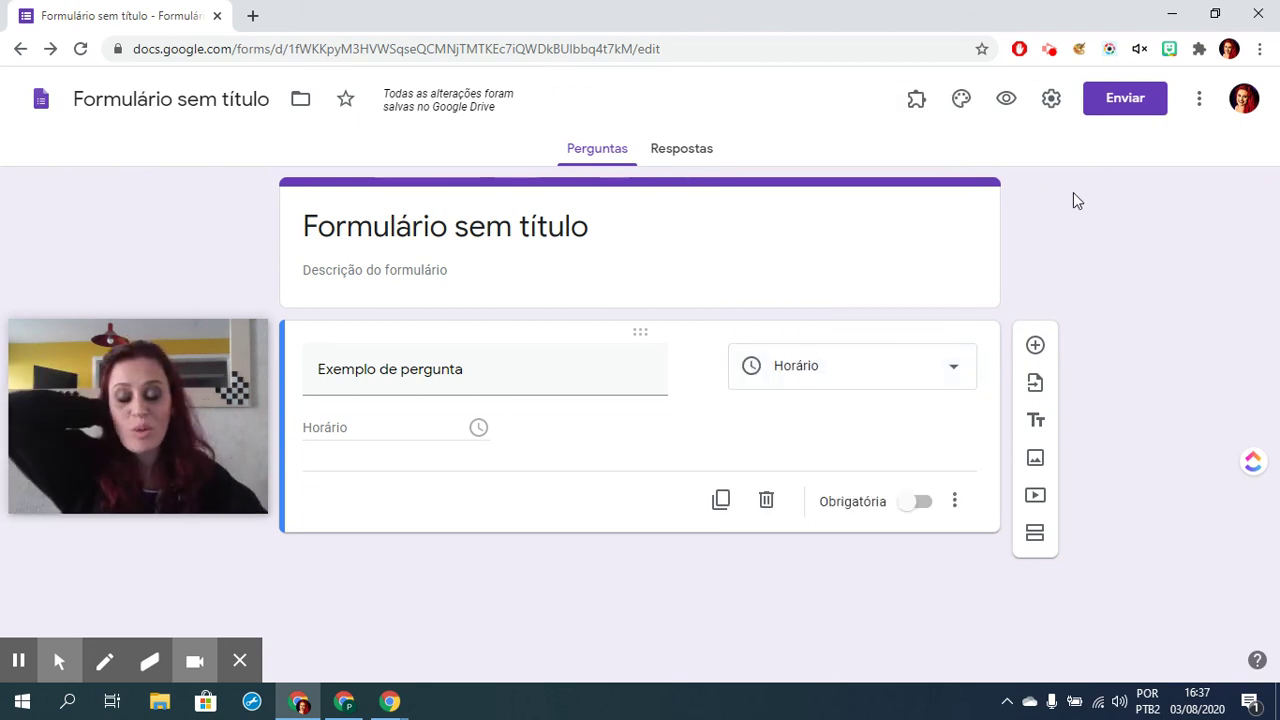